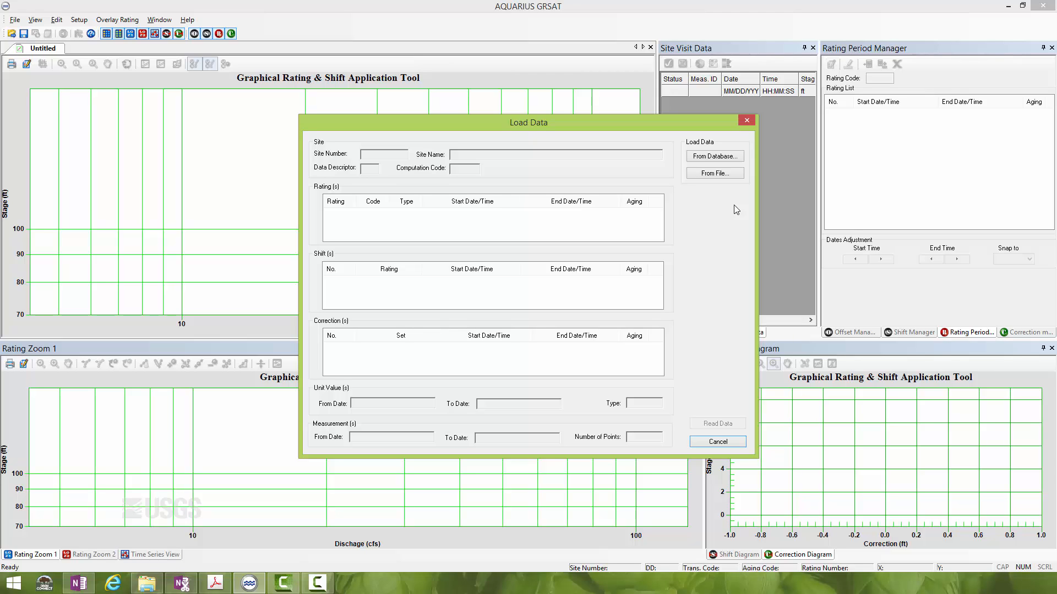
- Load the site data from the file IntroductionPrimer.V2.4file and read it into the workspace
click(714, 175)
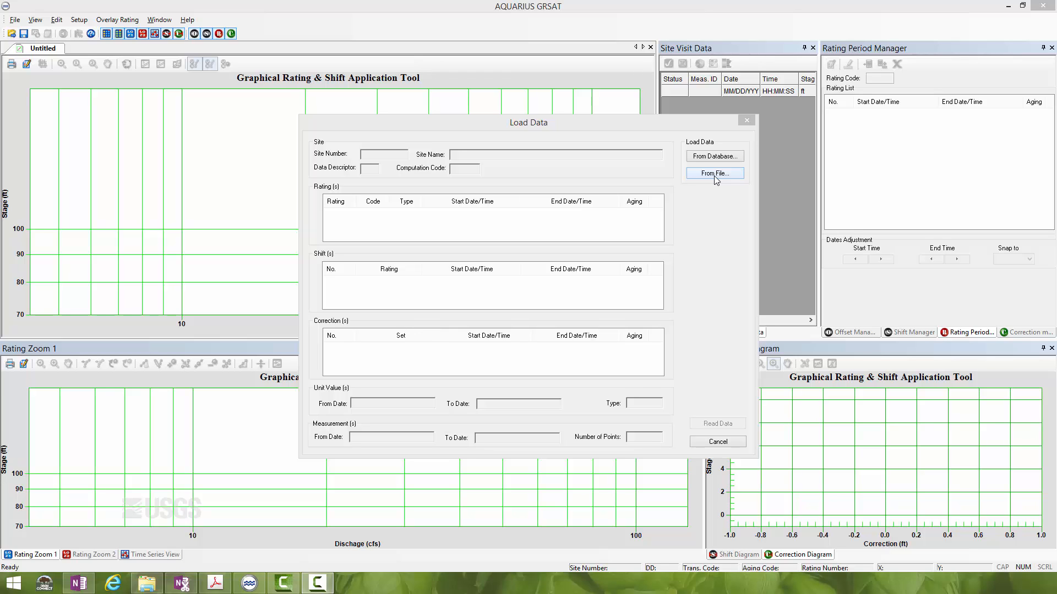
click(713, 177)
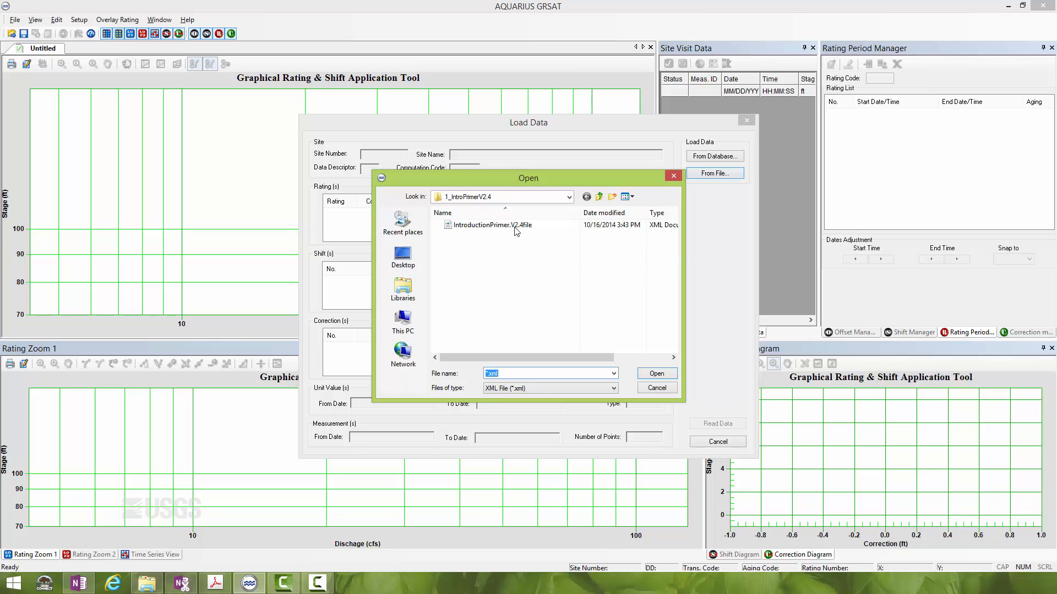
click(484, 227)
click(655, 372)
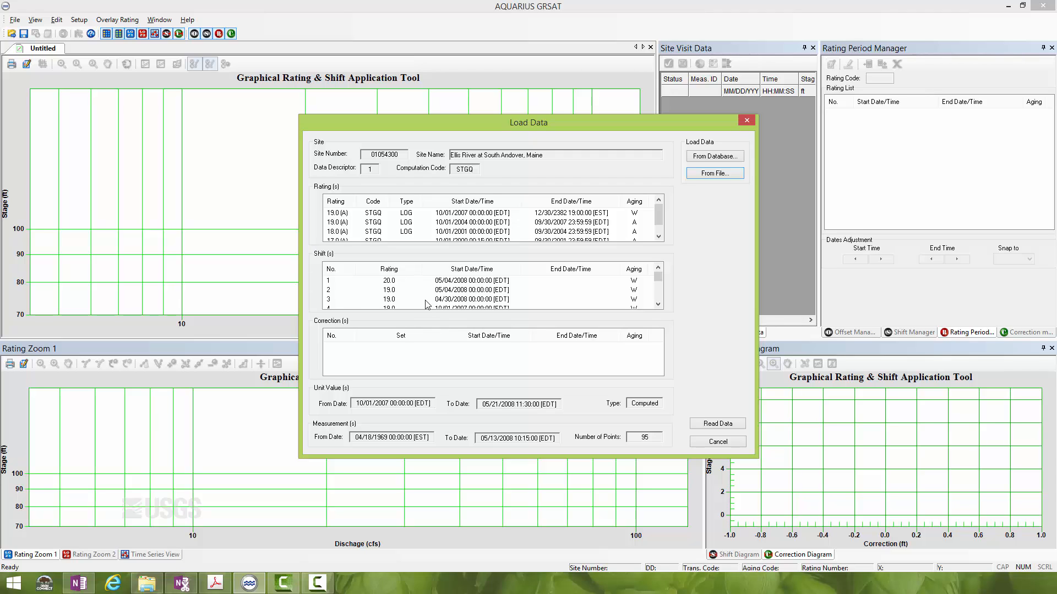
click(713, 424)
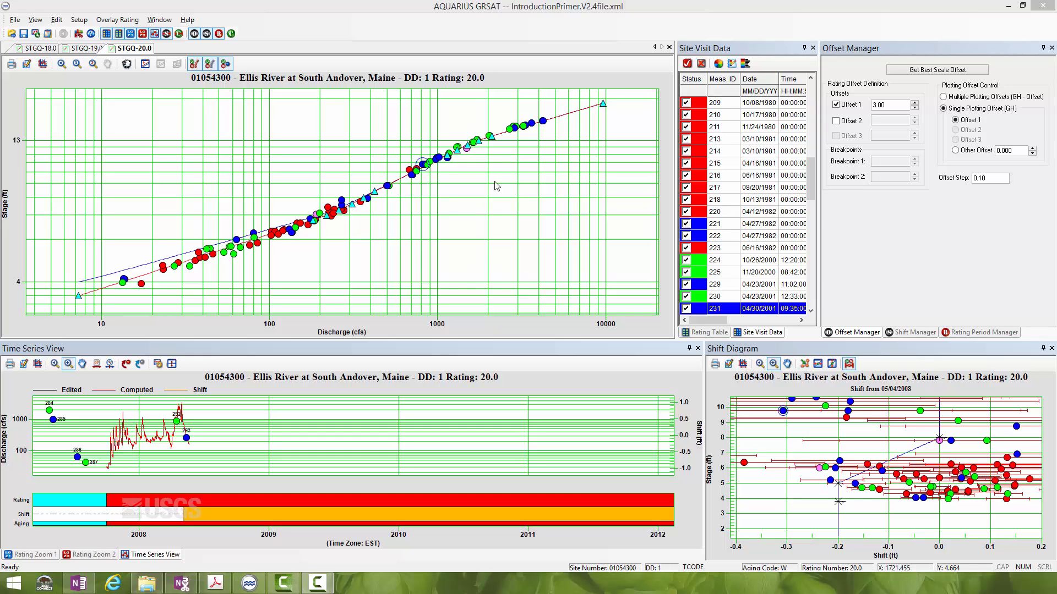
- Apply the default rating/shift layout to the workspace
click(37, 22)
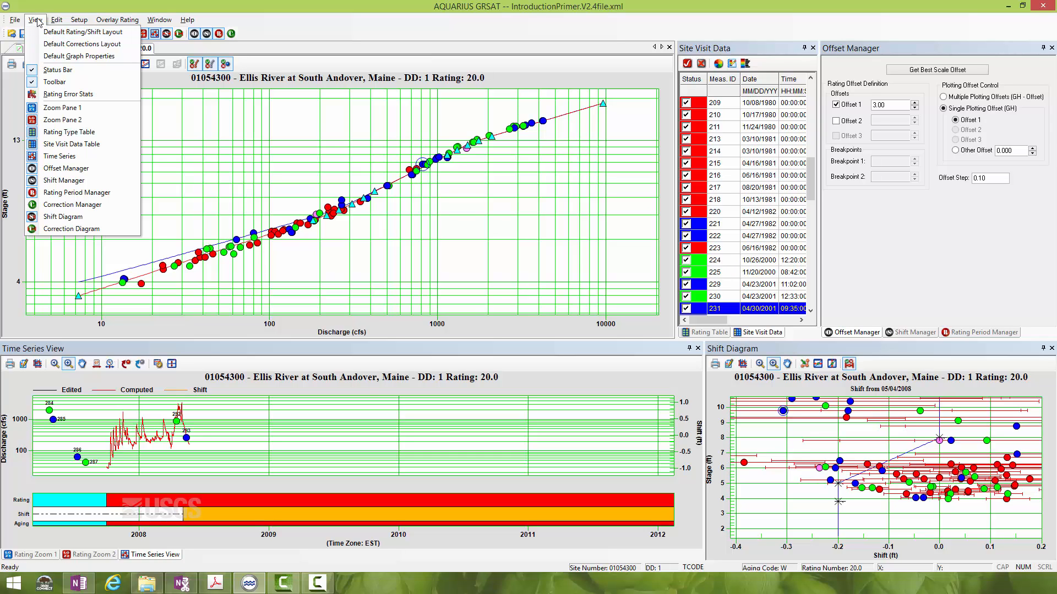
click(80, 37)
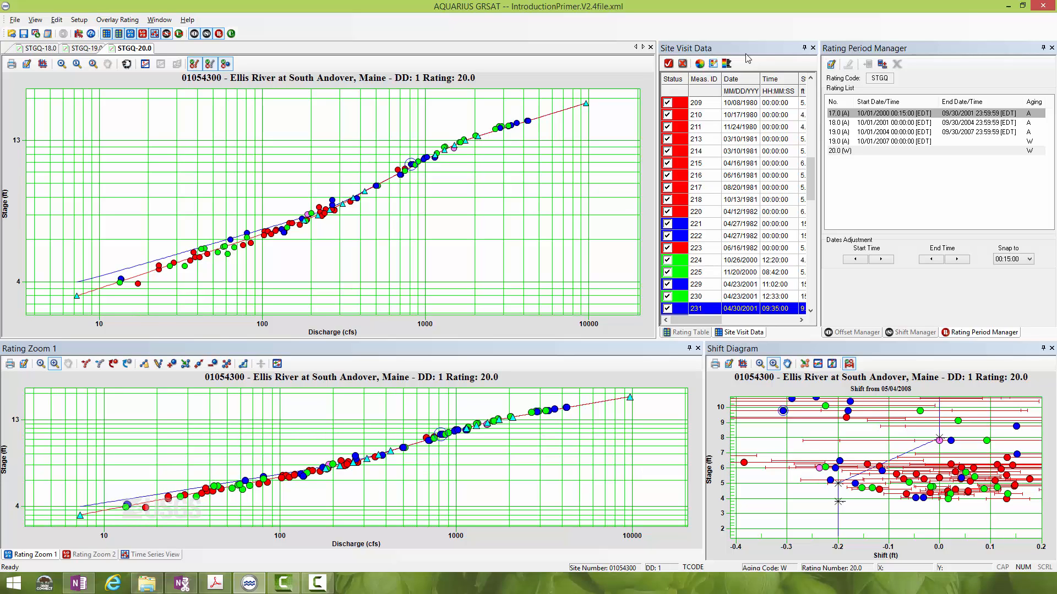
- Examine the rating table's columns through Slope, and show the offset and shift settings for rating 20.0
click(687, 333)
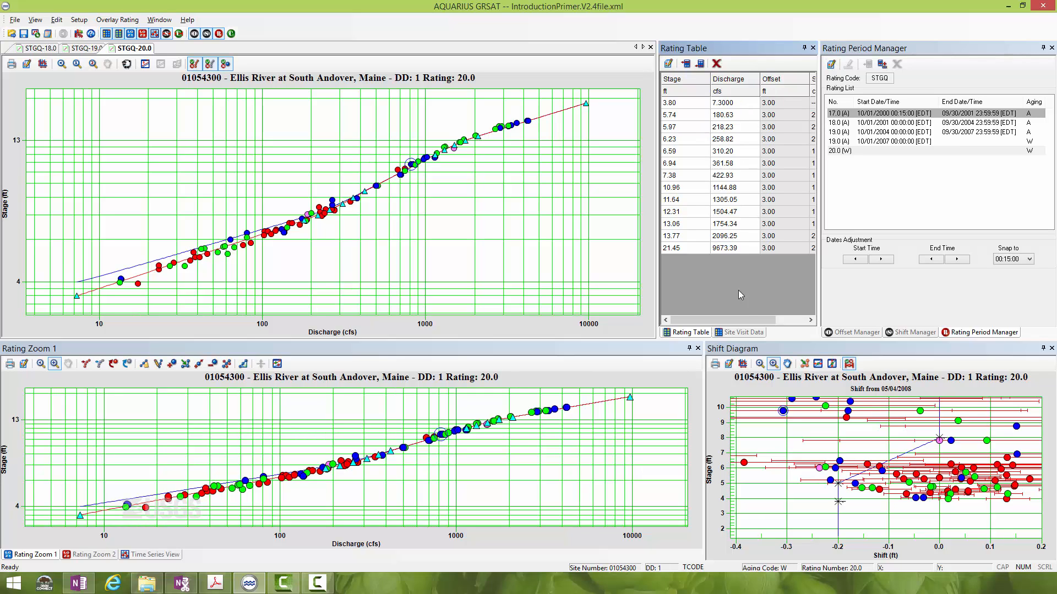
drag(743, 320, 774, 320)
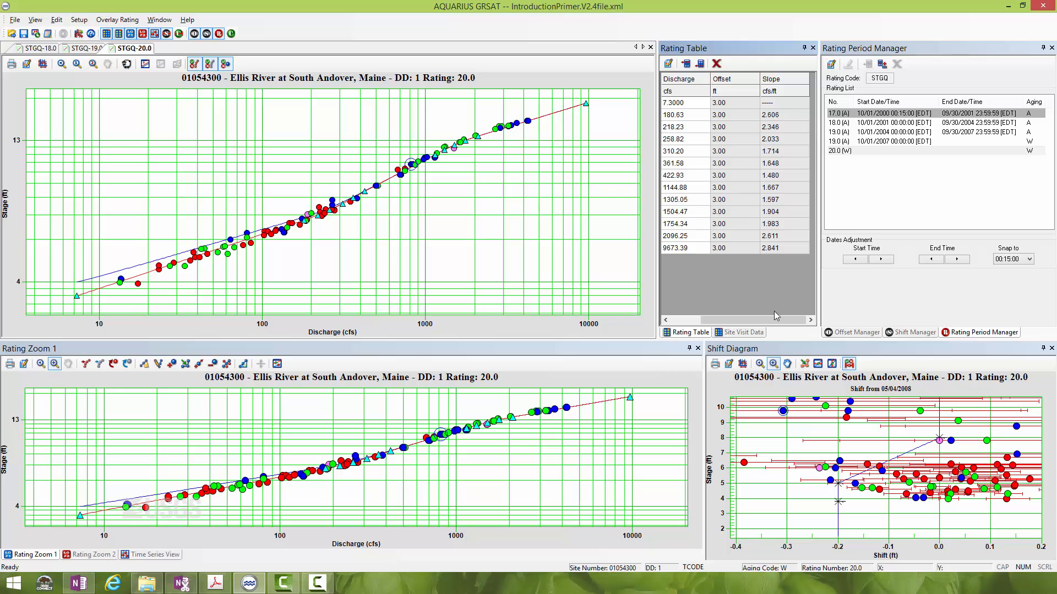
drag(774, 322, 745, 321)
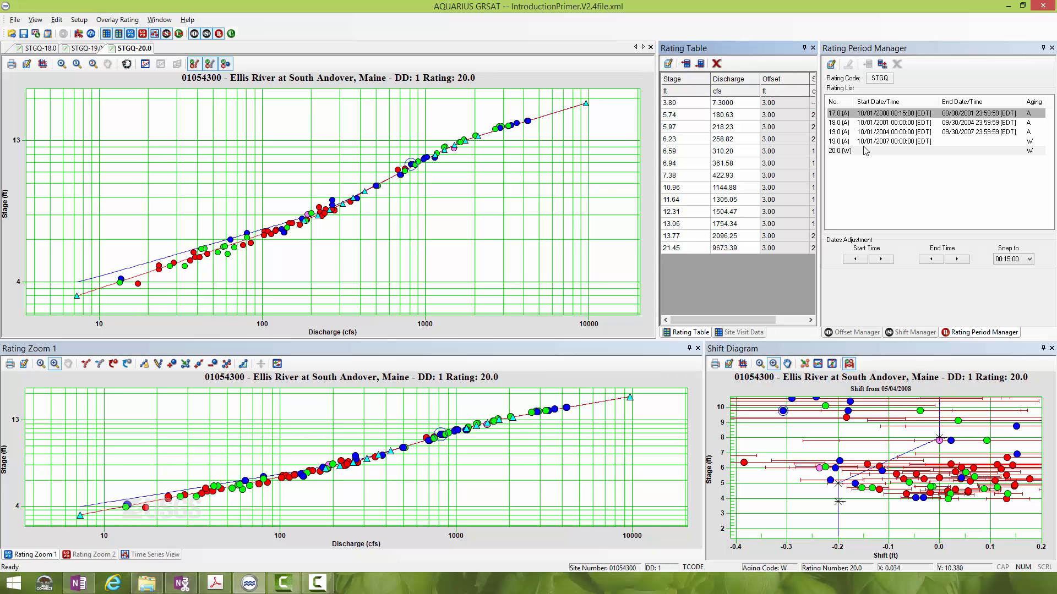
click(864, 334)
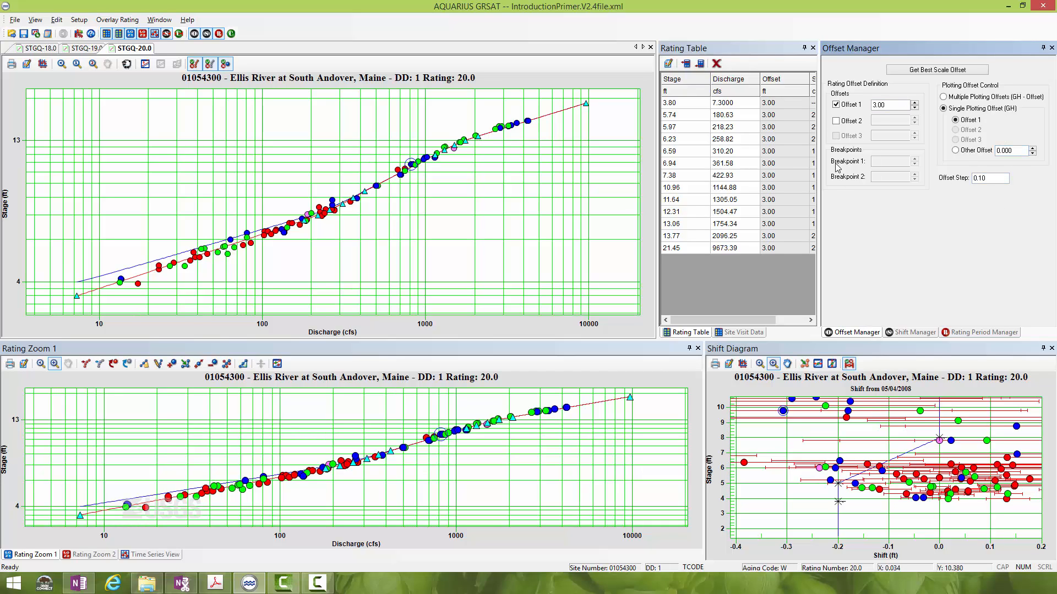
click(912, 332)
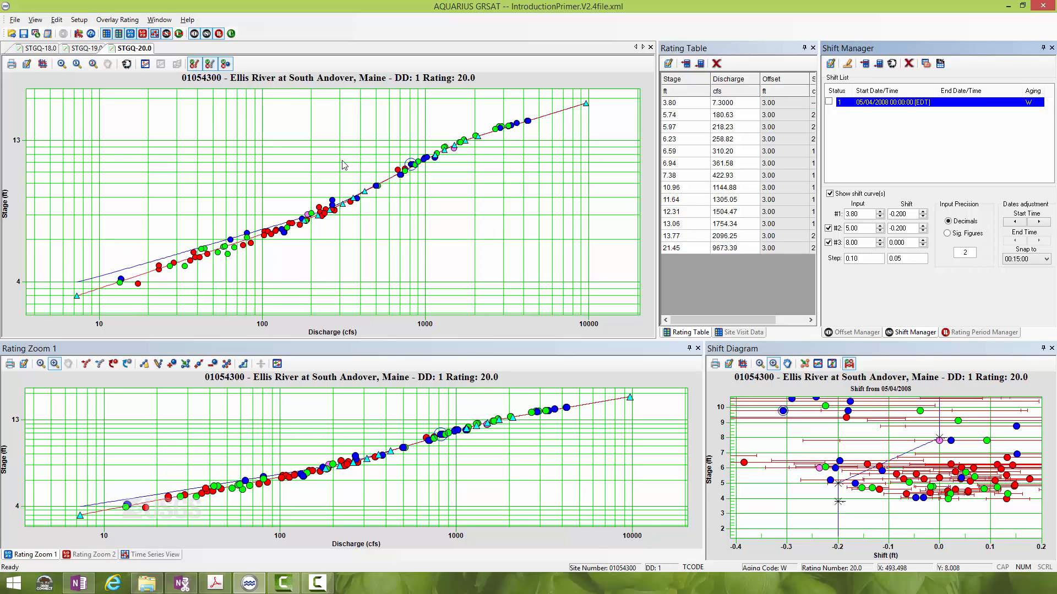
- Define a Rating Zoom 1 area on the main rating plot and move it over the upper part of the curve
click(77, 65)
mouse_move(65, 129)
mouse_down()
mouse_move(64, 156)
mouse_move(149, 298)
mouse_move(357, 308)
mouse_up()
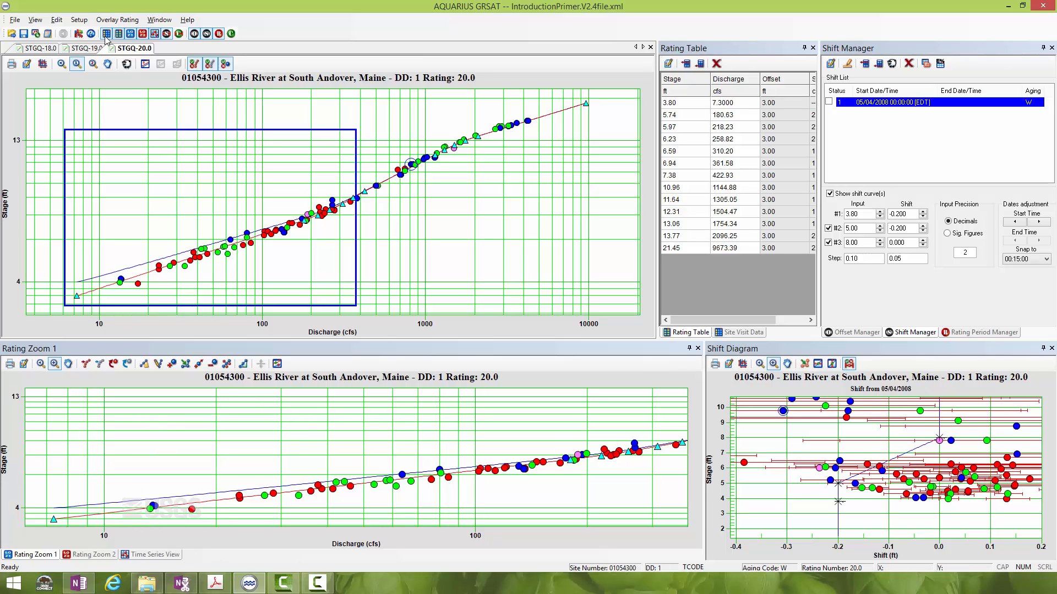
click(107, 64)
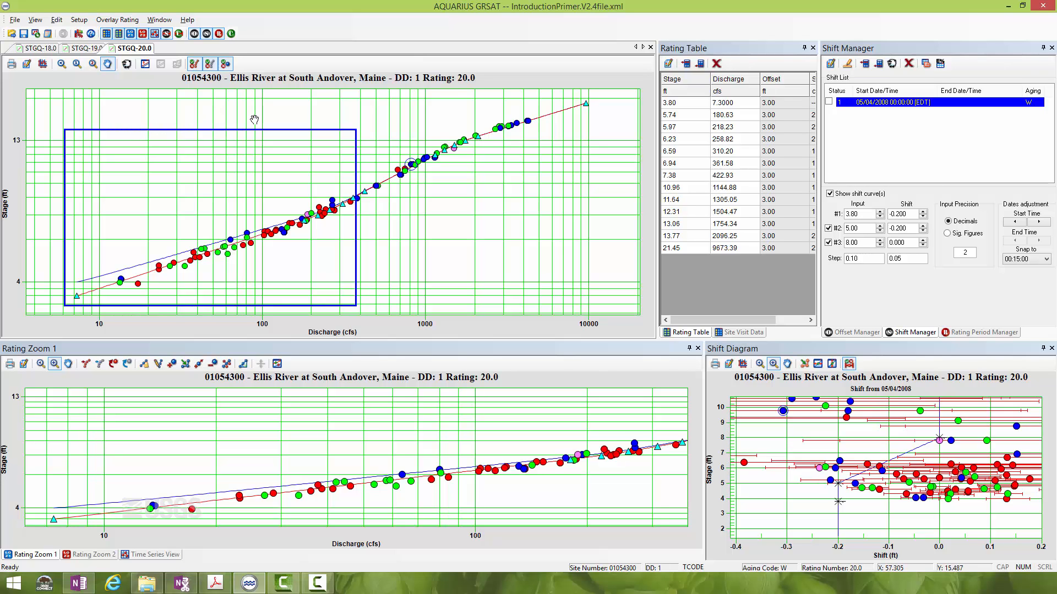
drag(234, 142, 477, 102)
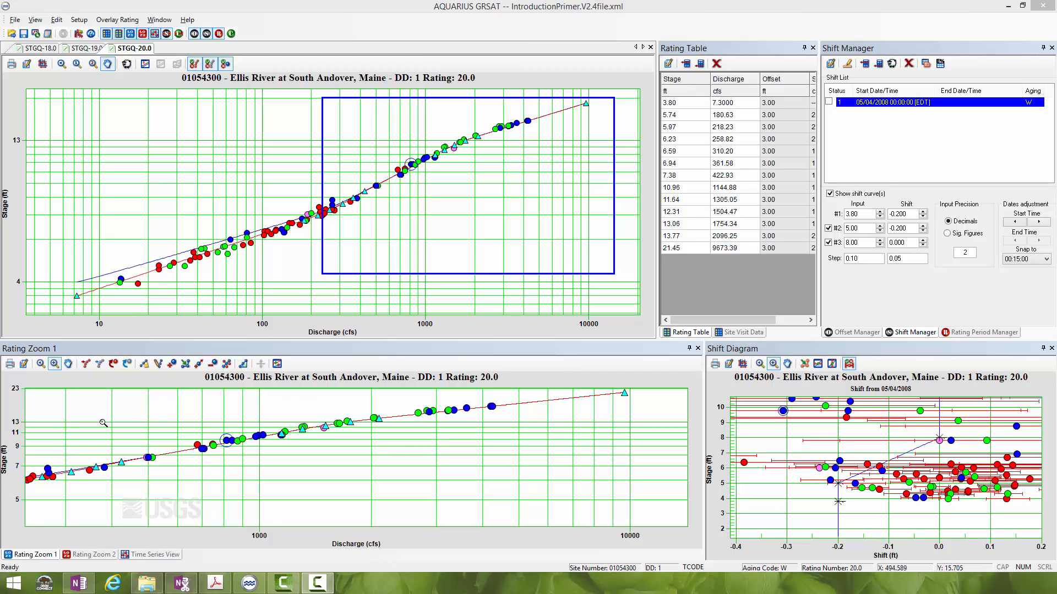
- Set the Rating Zoom 2 area around the low end of the curve, about 13 to 145 cfs, and display the Time Series View
click(85, 555)
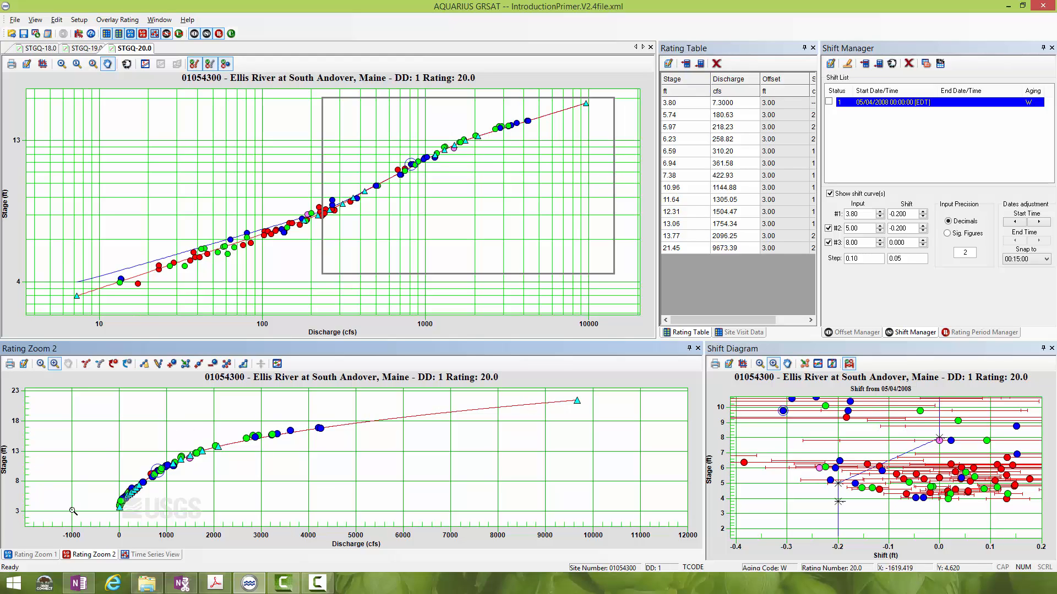
click(93, 64)
mouse_move(117, 190)
mouse_down()
mouse_move(116, 204)
mouse_move(205, 290)
mouse_move(290, 301)
mouse_up()
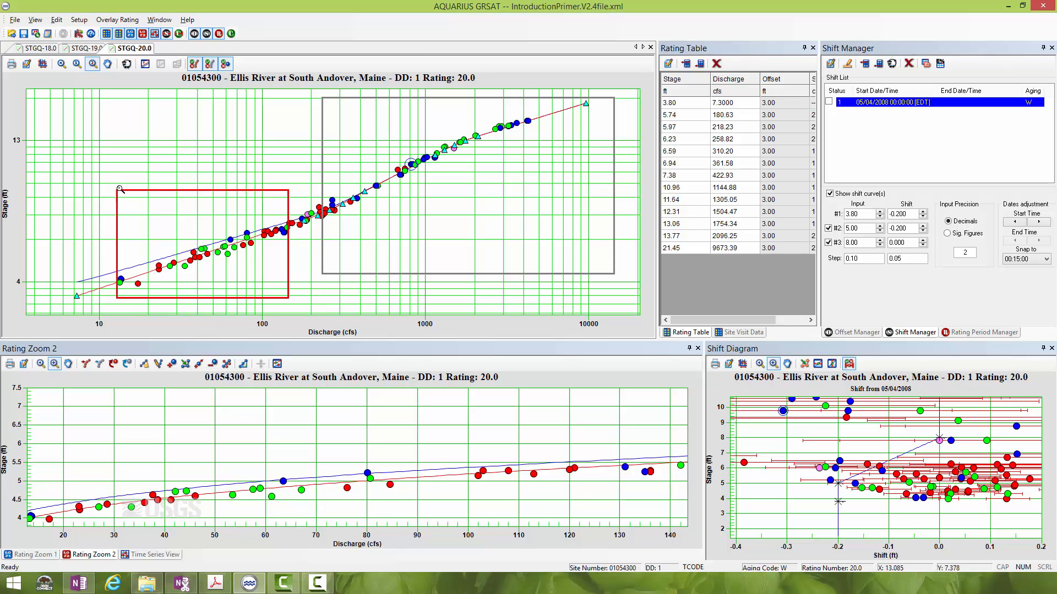
click(107, 64)
click(154, 554)
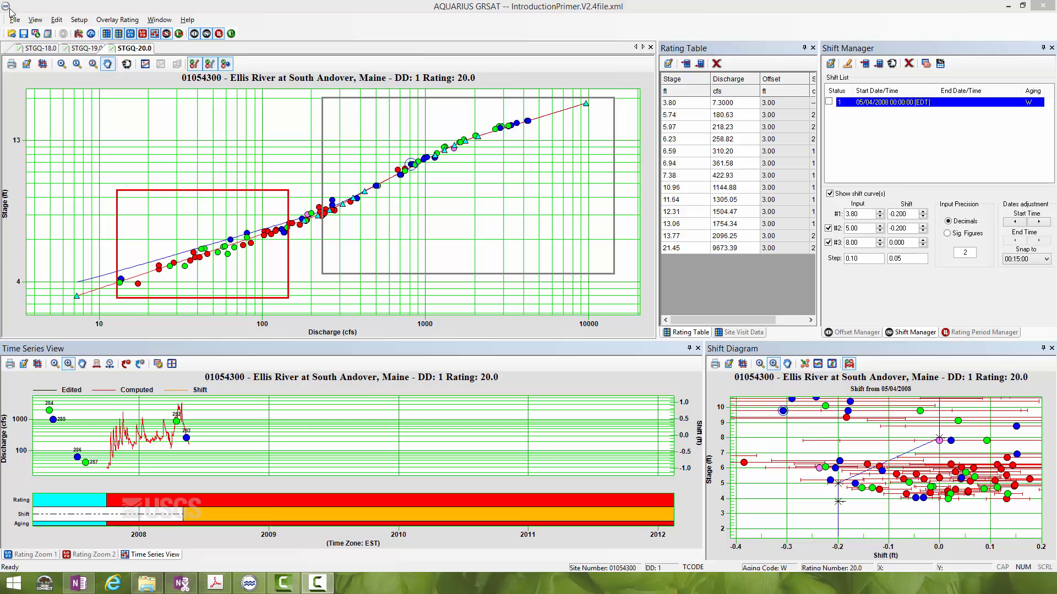
click(35, 20)
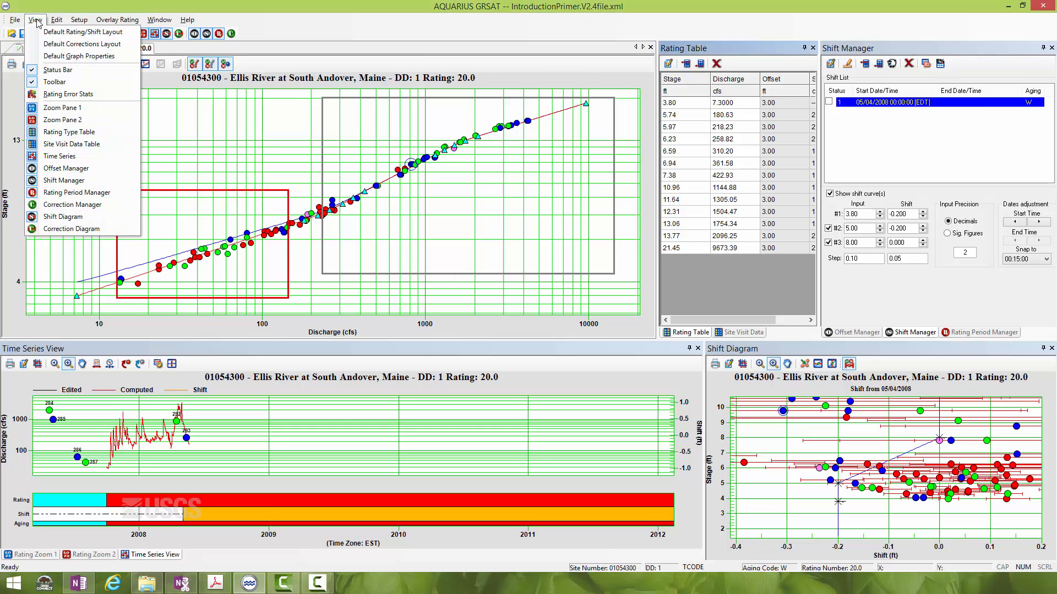
mouse_move(78, 20)
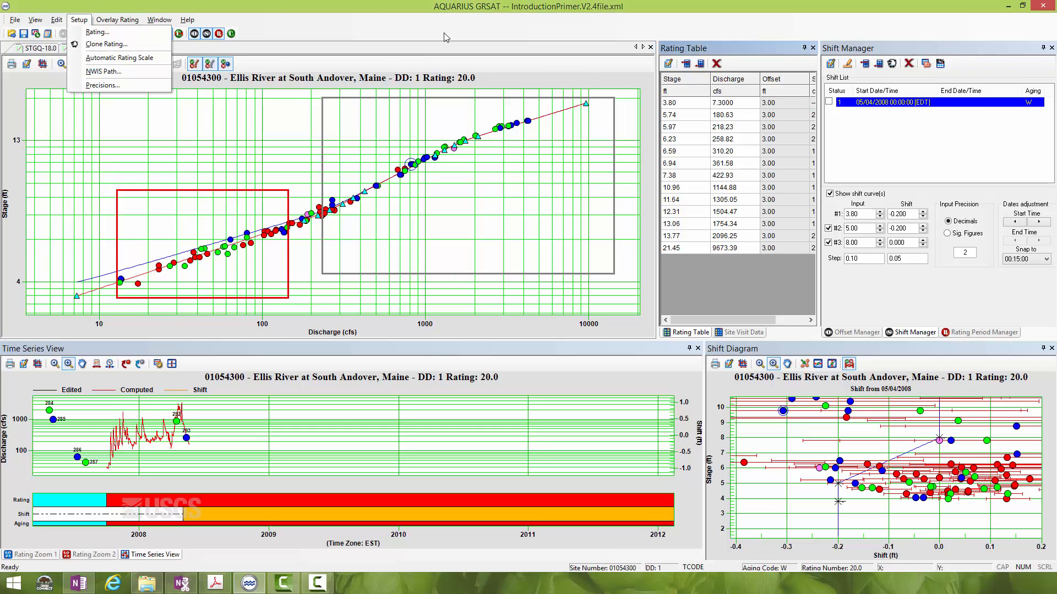
click(306, 34)
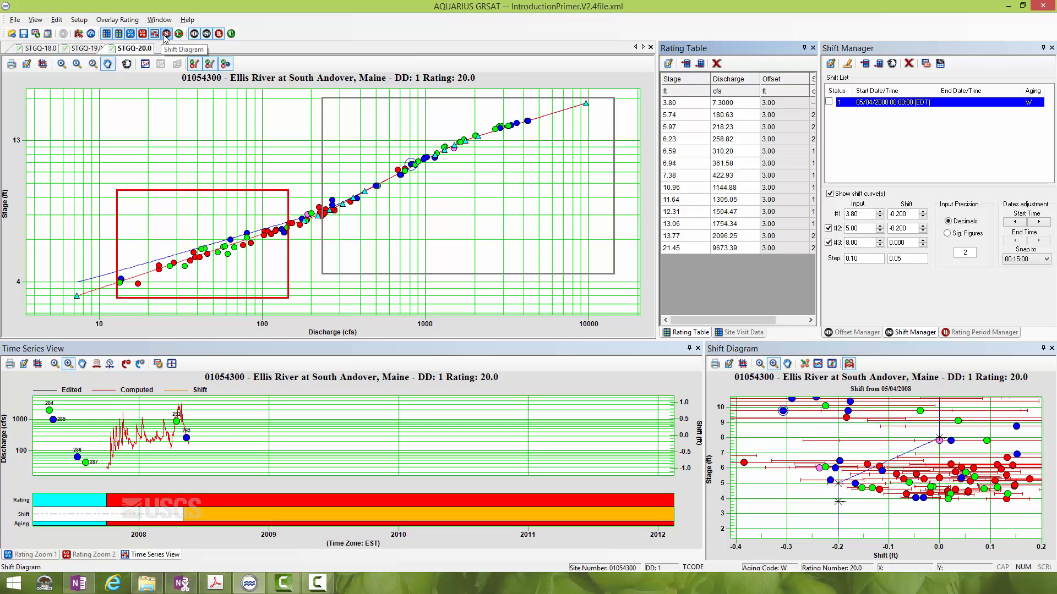
click(35, 20)
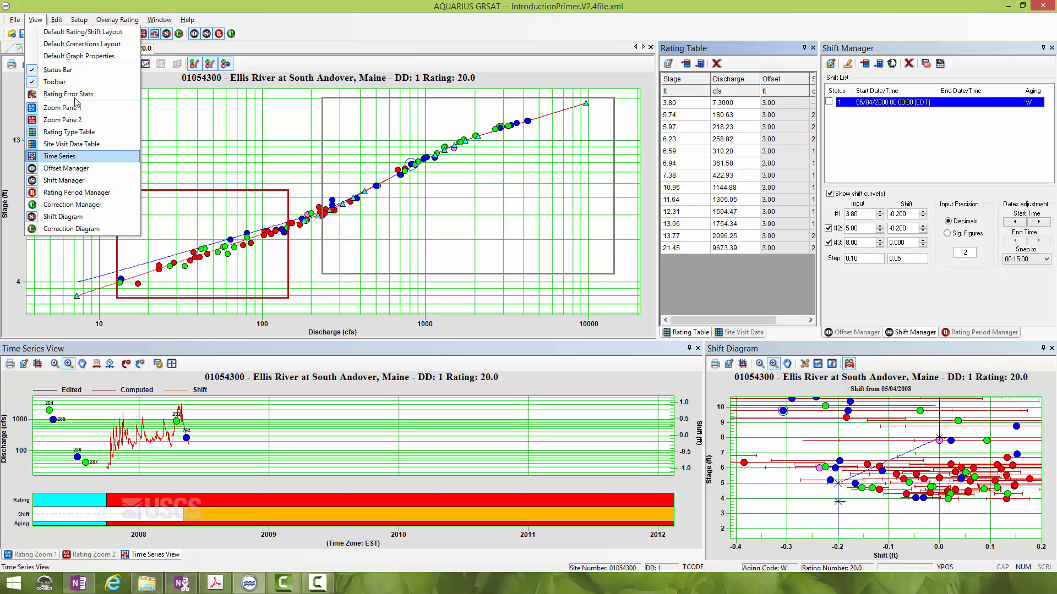
click(187, 19)
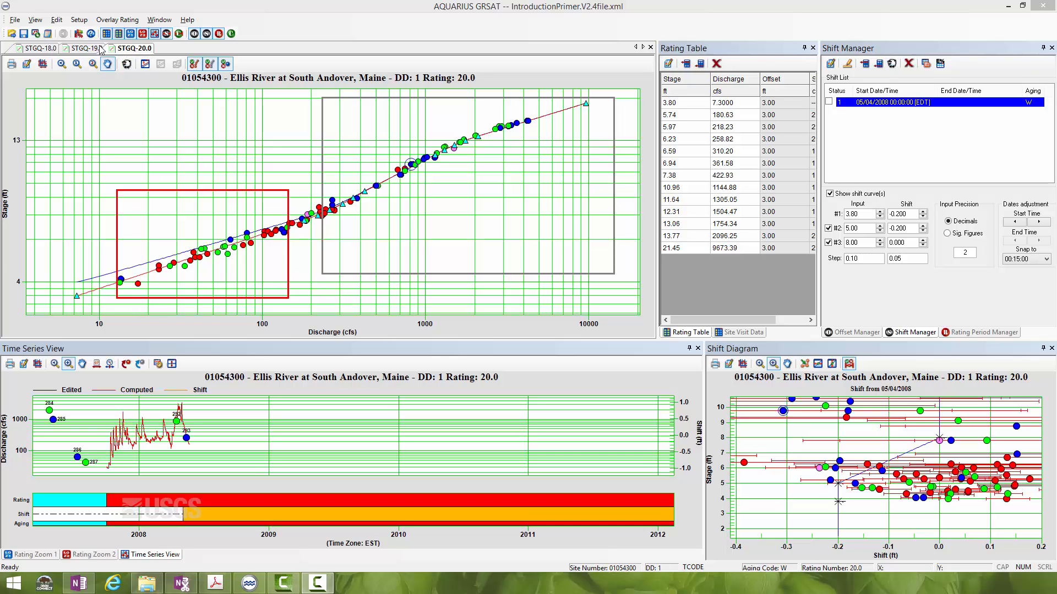
- Review ratings STGQ-19.0 and STGQ-18.0, and return to STGQ-20.0
click(82, 50)
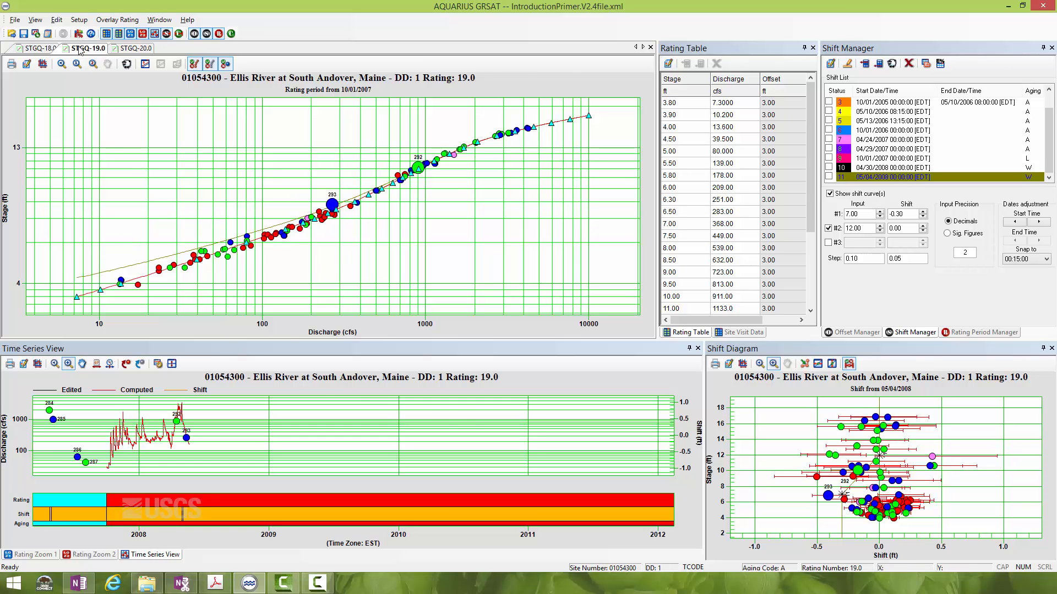
click(35, 49)
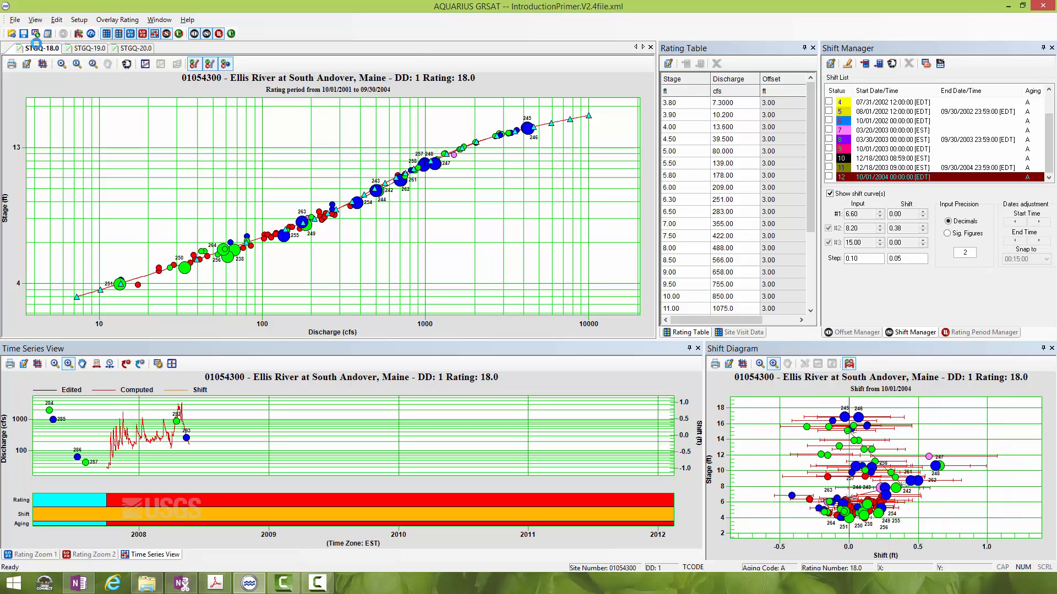
click(138, 49)
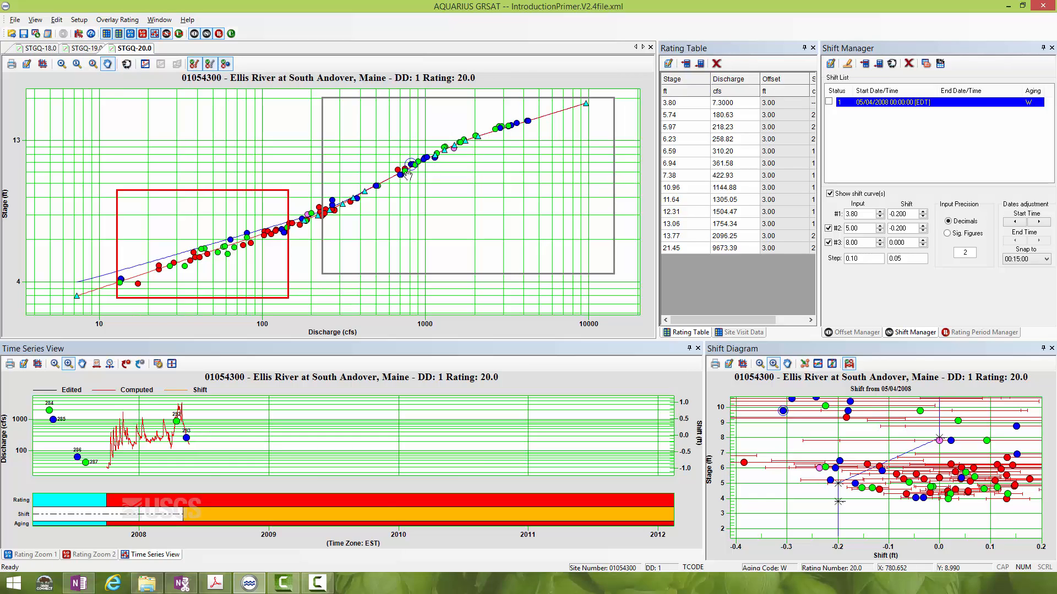
- Restore the default rating/shift layout
click(35, 22)
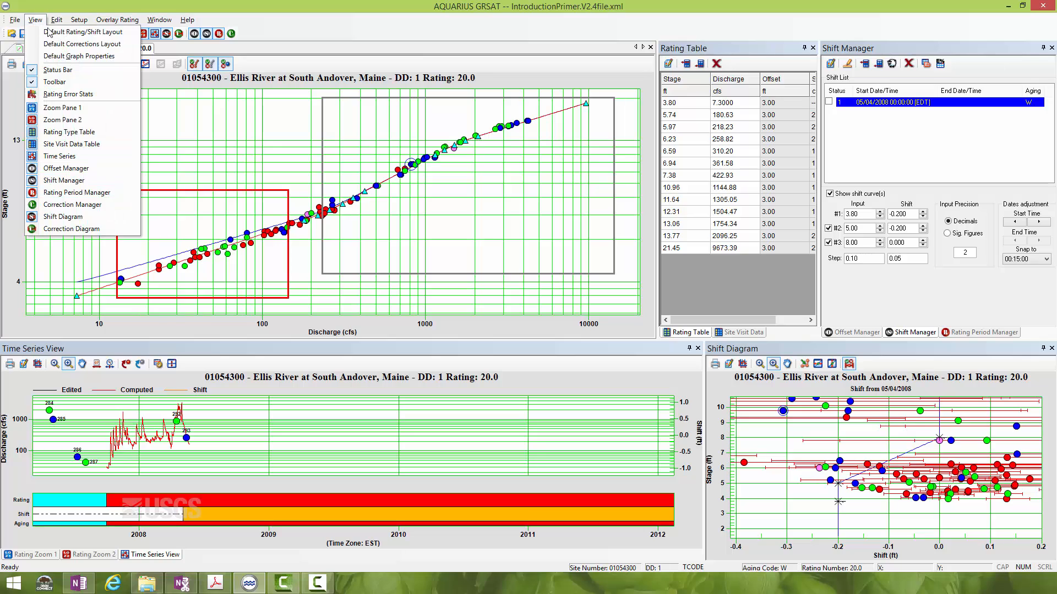
click(53, 34)
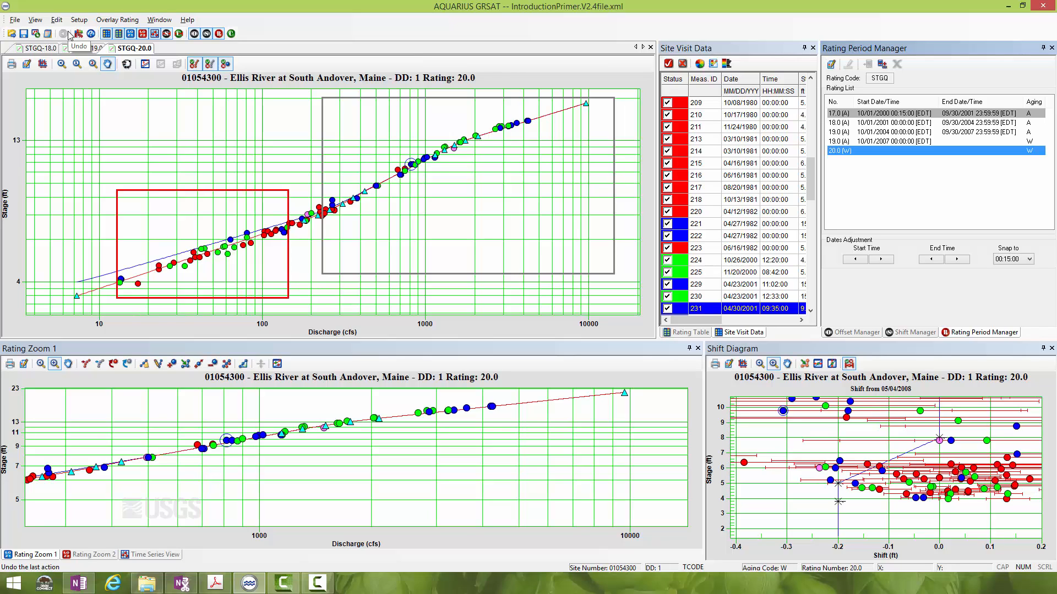
- Inspect the setup of rating 20.0 and its available rating types, and leave without applying changes
click(75, 20)
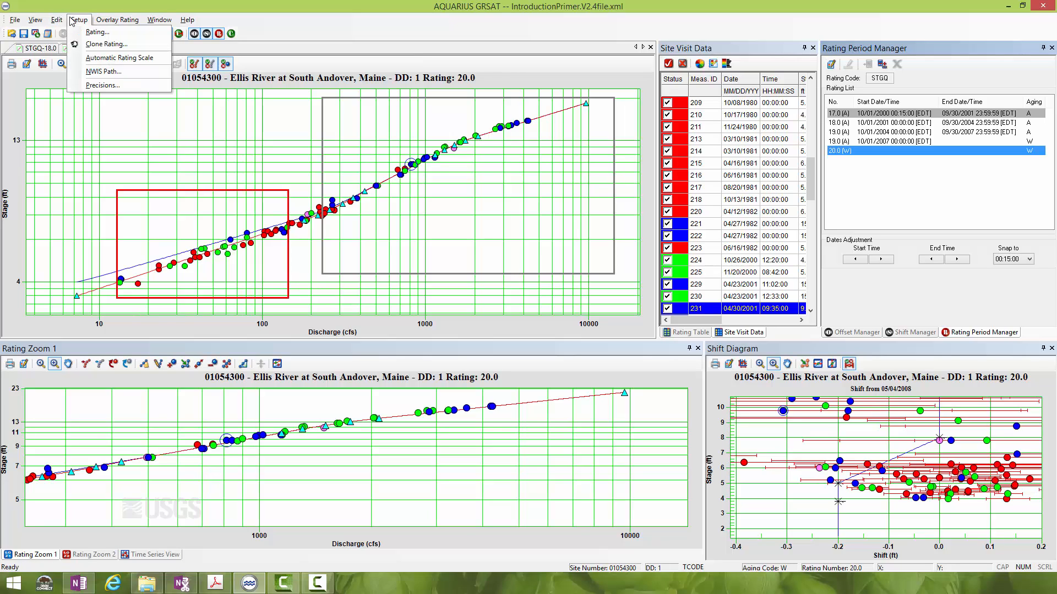
click(72, 21)
click(76, 20)
click(98, 32)
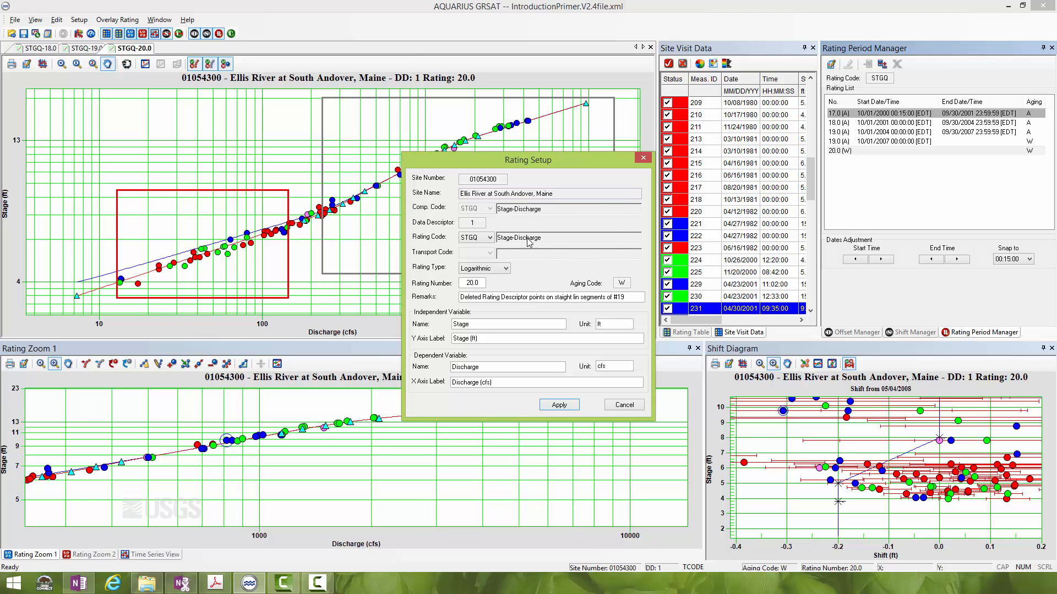
click(504, 269)
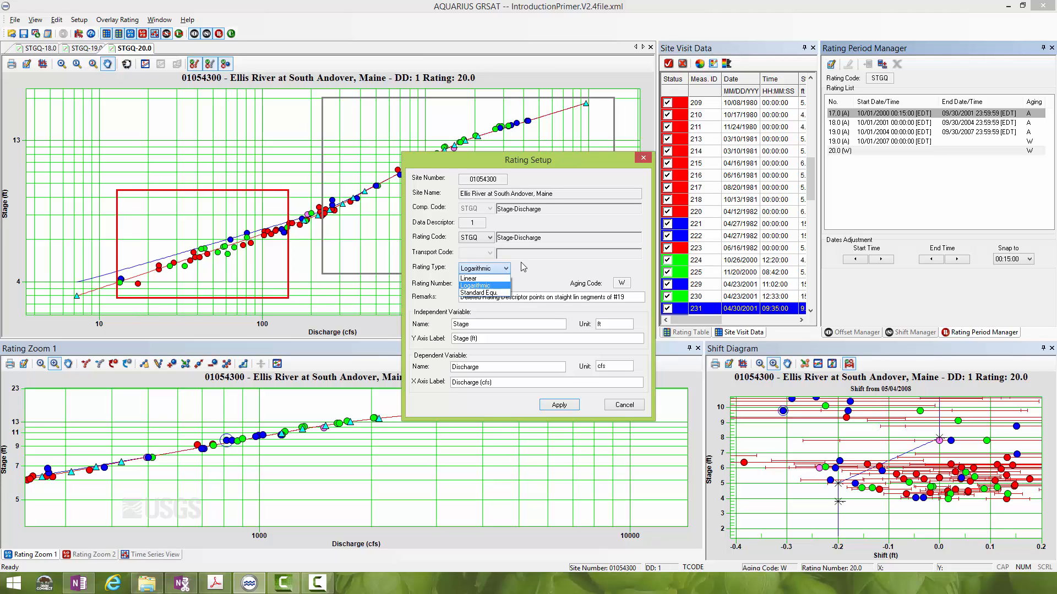
click(528, 268)
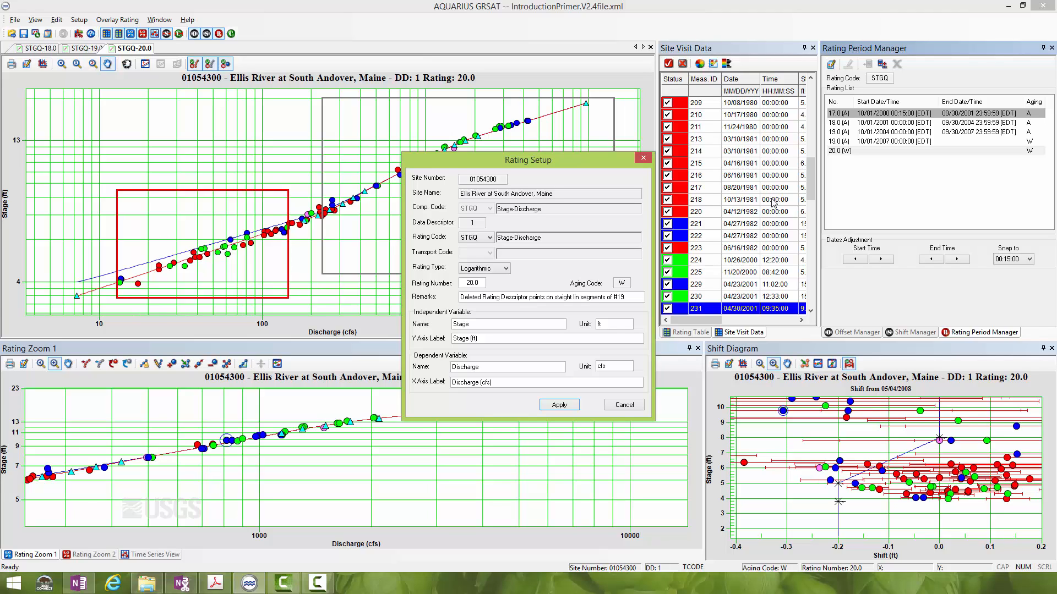
click(619, 408)
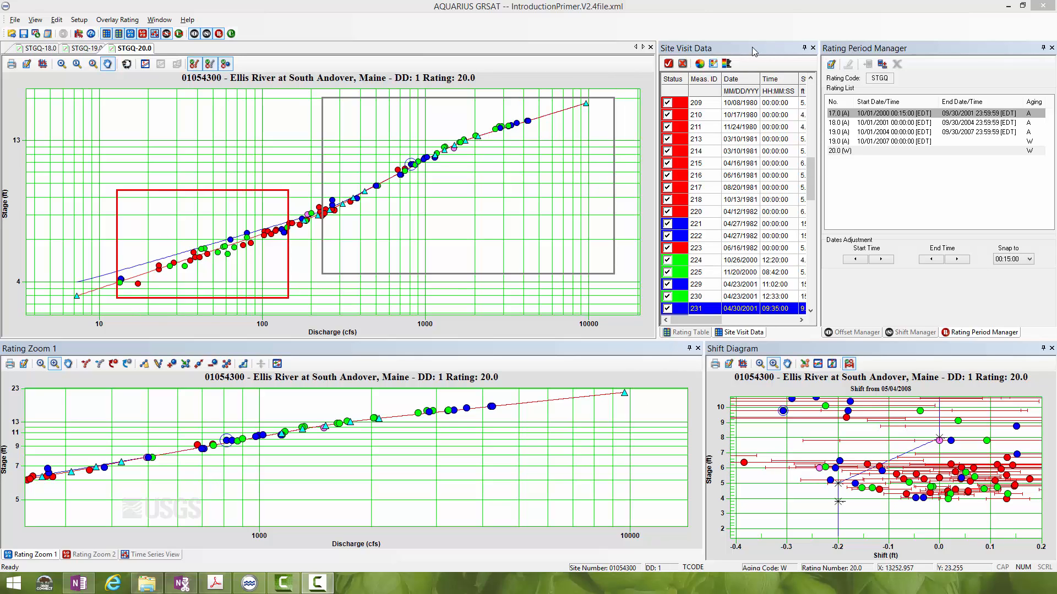
- Undock the Site Visit Data table over the rating plot and enlarge it to show all columns through Highlight
drag(748, 48, 512, 179)
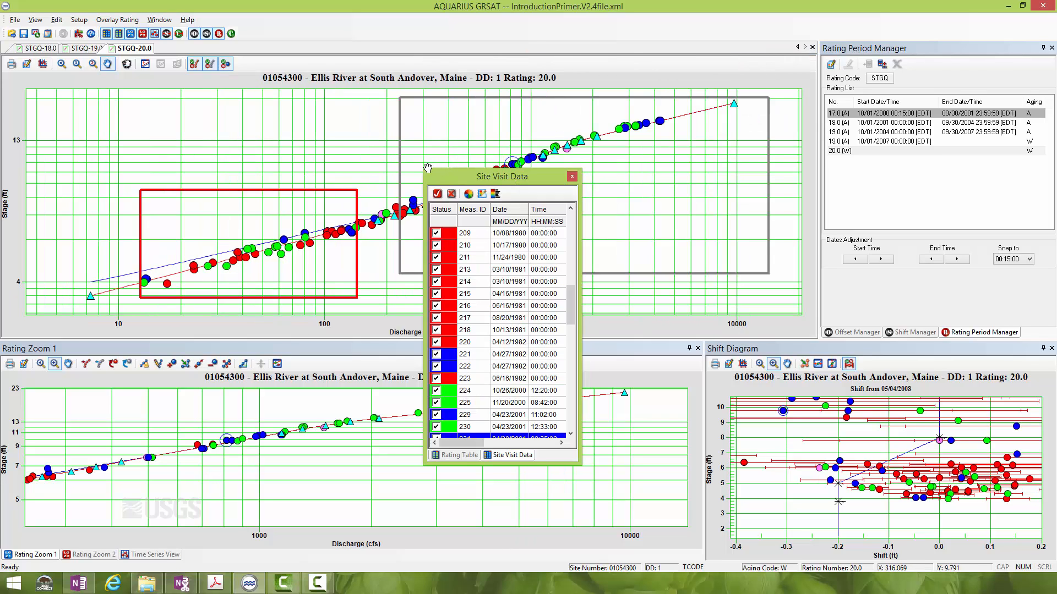
drag(424, 171, 251, 109)
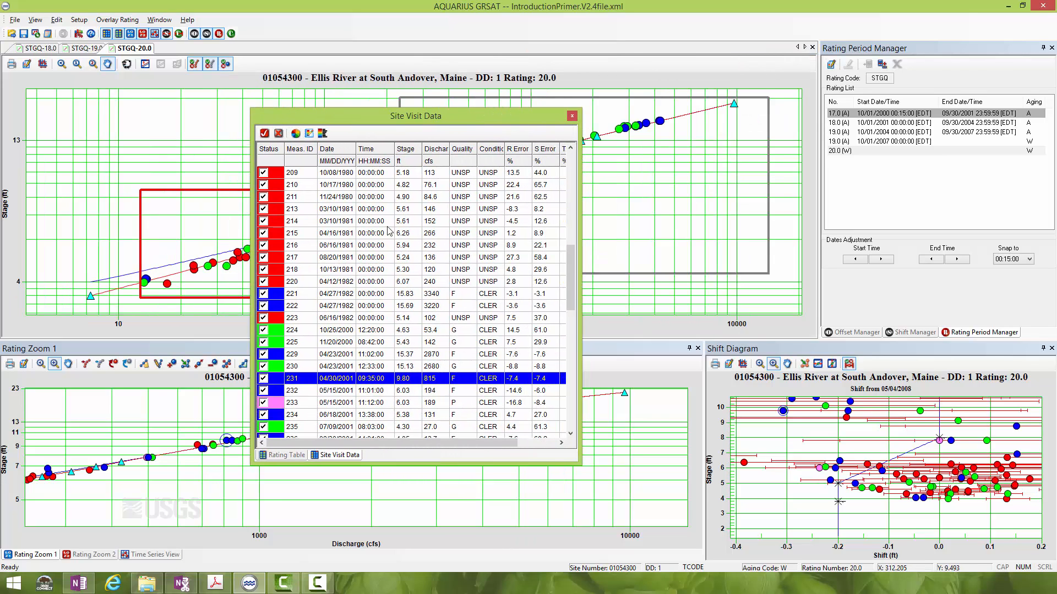
drag(582, 464, 640, 492)
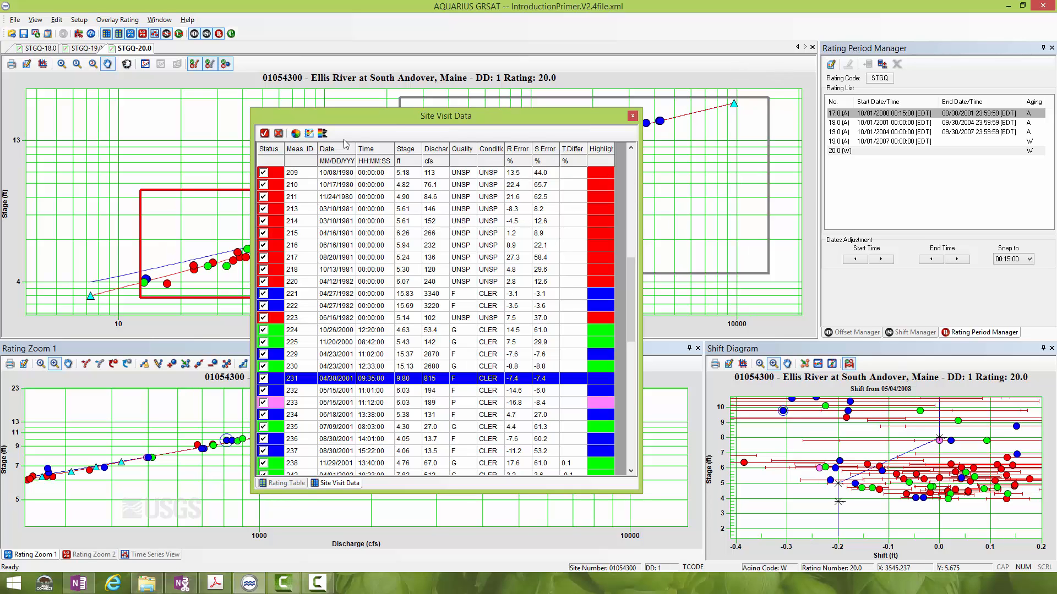
- Restore the default rating/shift layout and dock the Site Visit Data and Rating Table pane along the main window's left edge
click(35, 20)
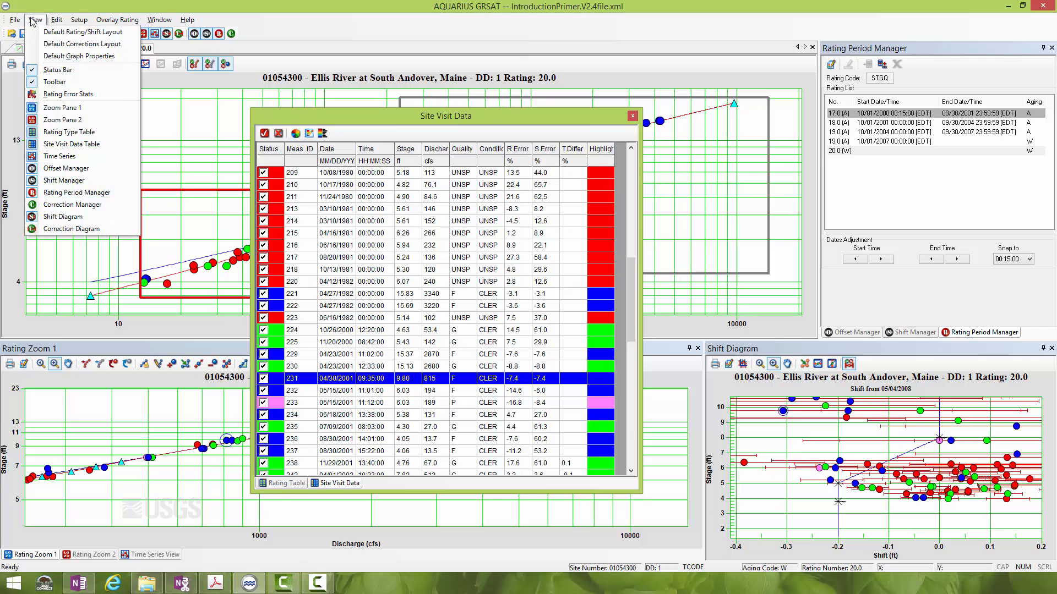
click(54, 32)
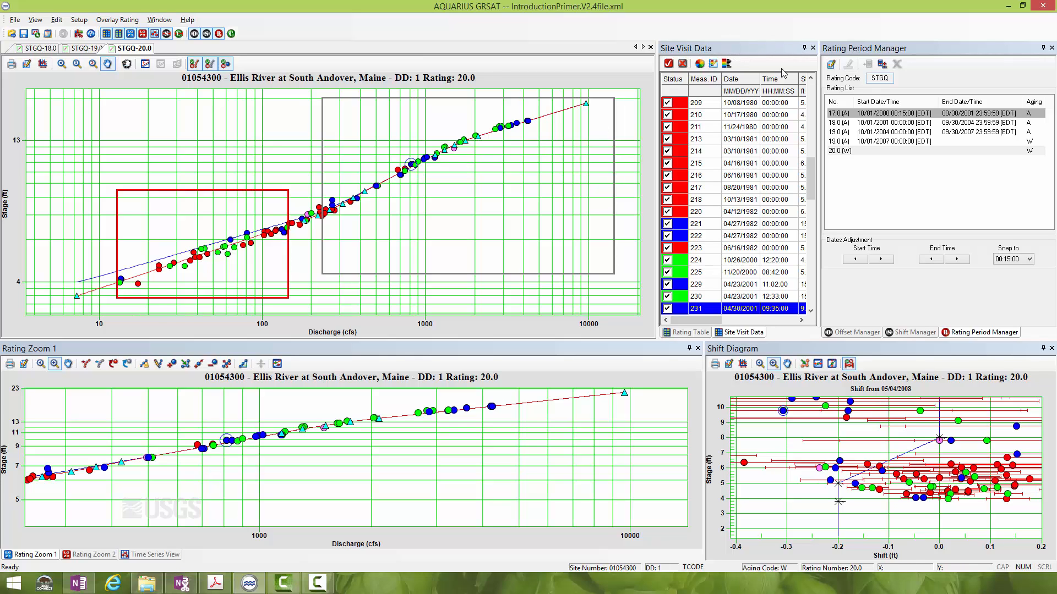
drag(762, 47, 22, 307)
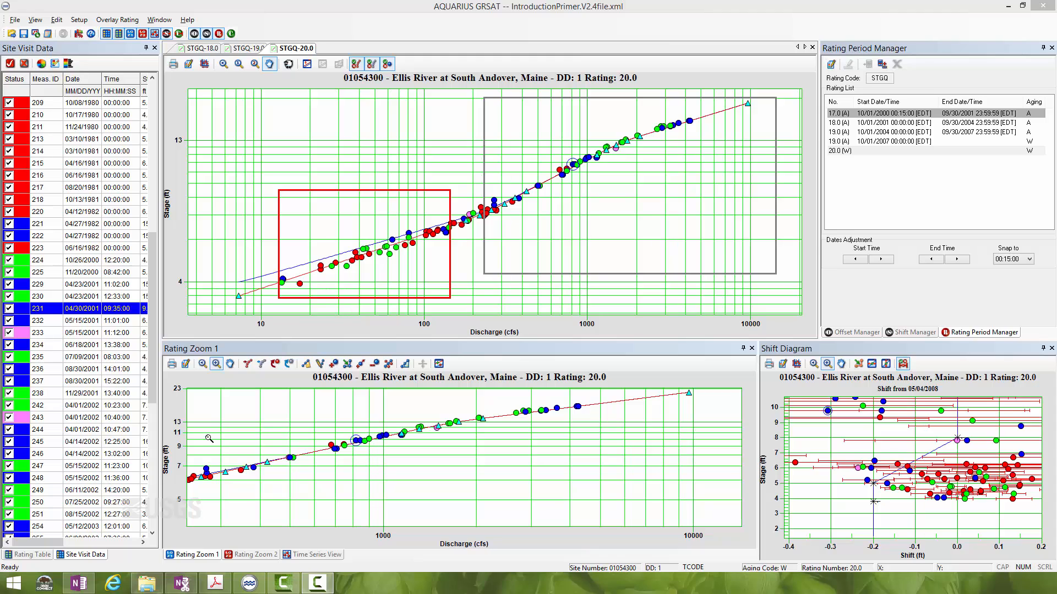
- Close the docked Site Visit Data and Rating Table panes, and display both tables again
click(154, 48)
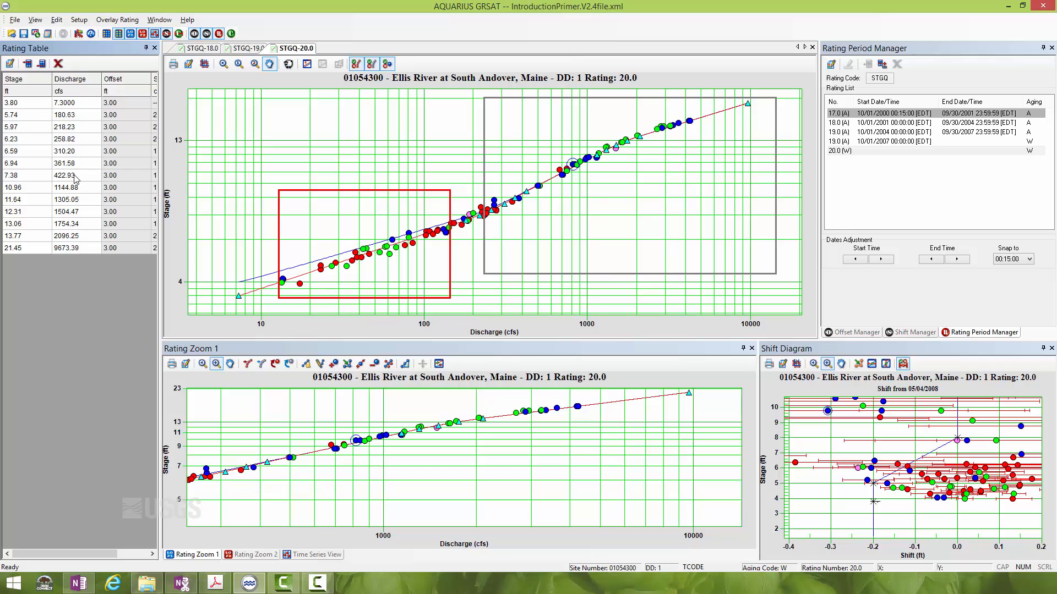
click(156, 48)
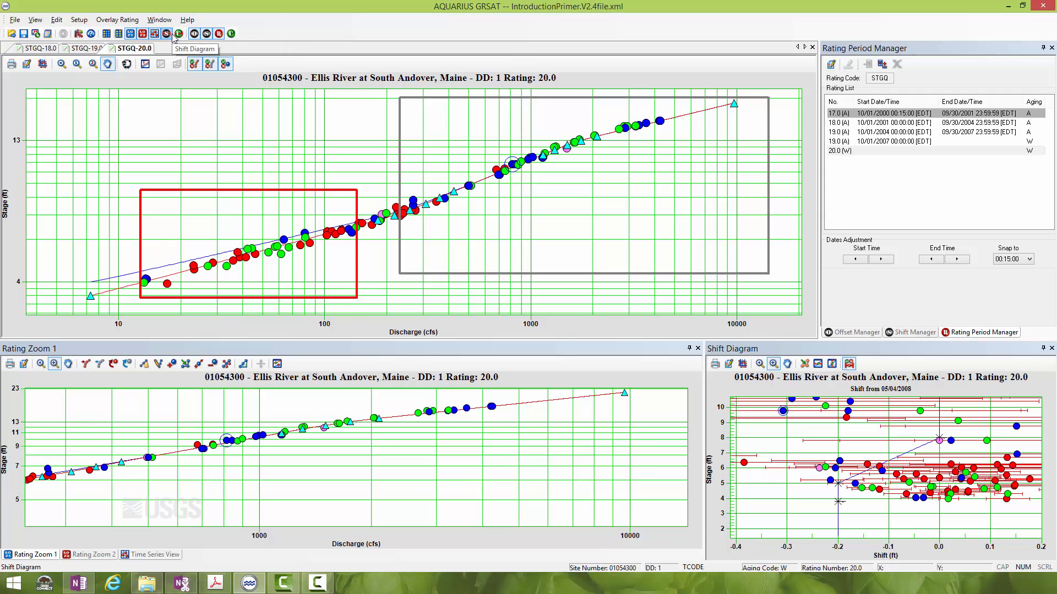
click(107, 34)
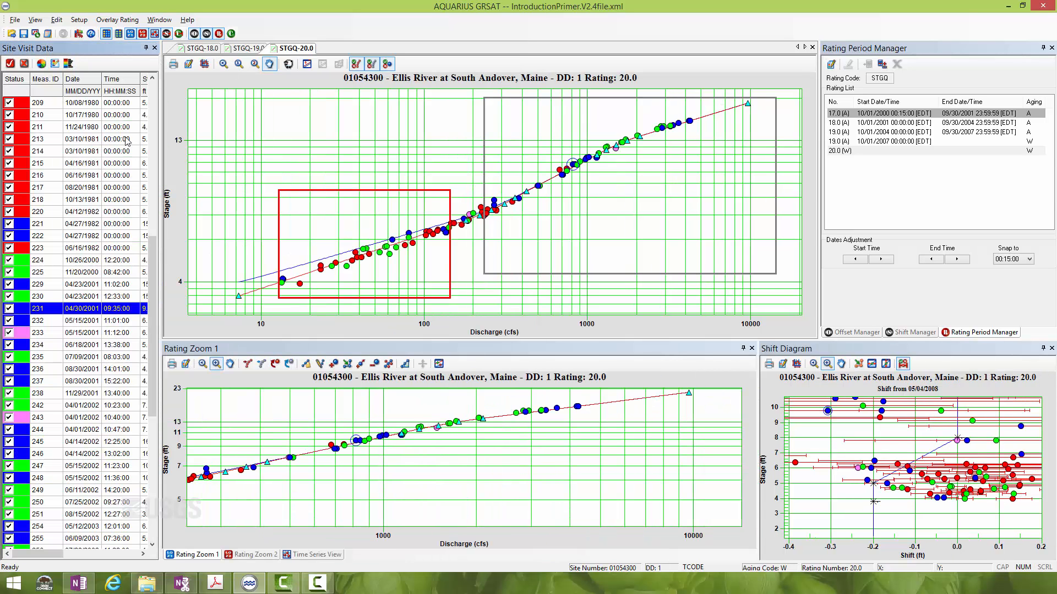
click(119, 34)
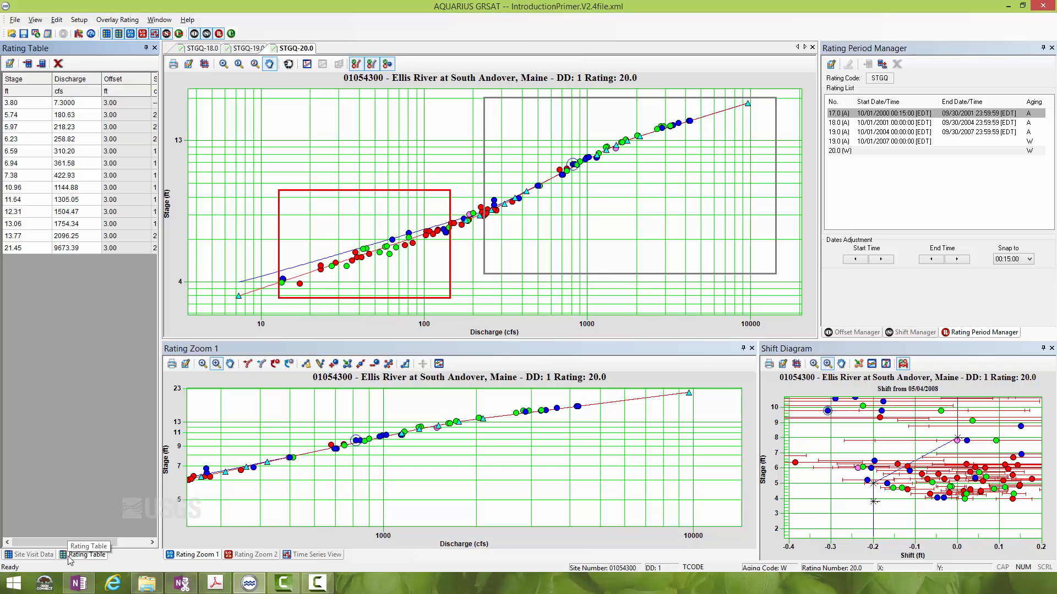
- Switch between the docked Site Visit Data and Rating Table, ending on Site Visit Data
click(32, 557)
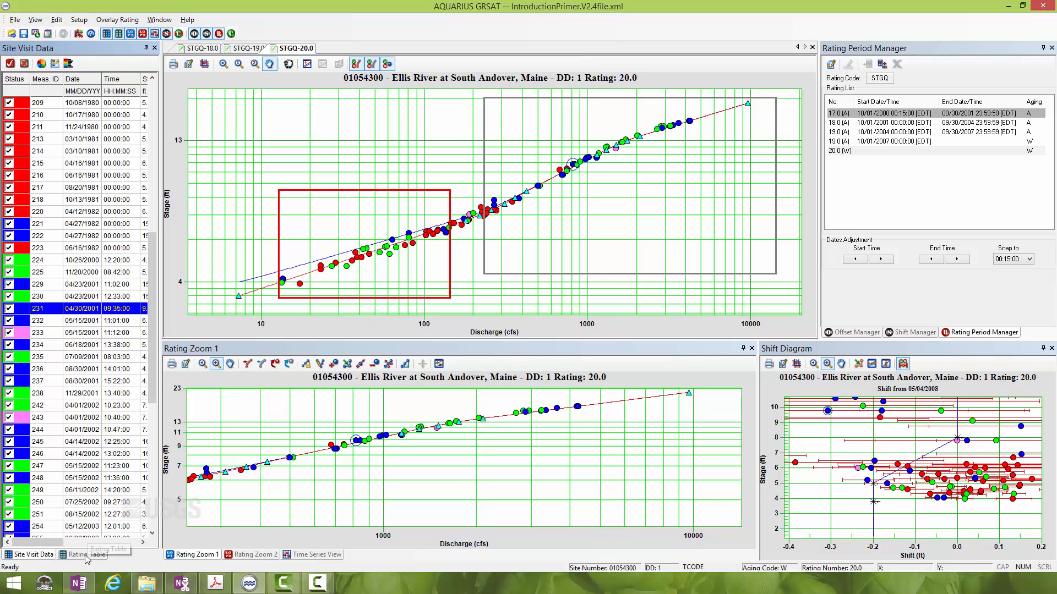
click(88, 554)
click(34, 554)
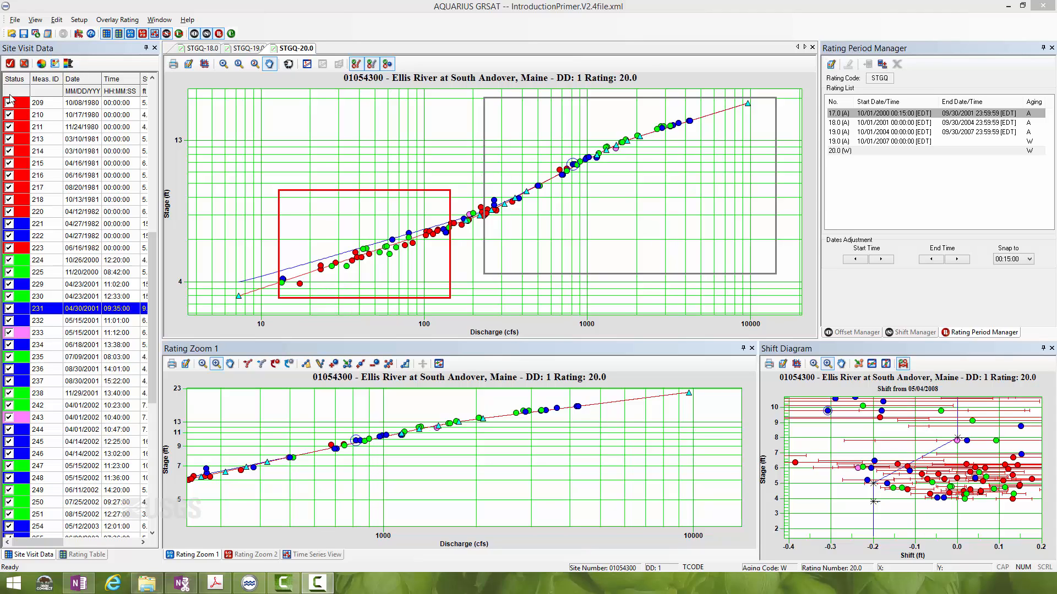
- Return to the default rating/shift layout, and resize the panes to show all Site Visit Data columns and make the lower plots taller
click(41, 19)
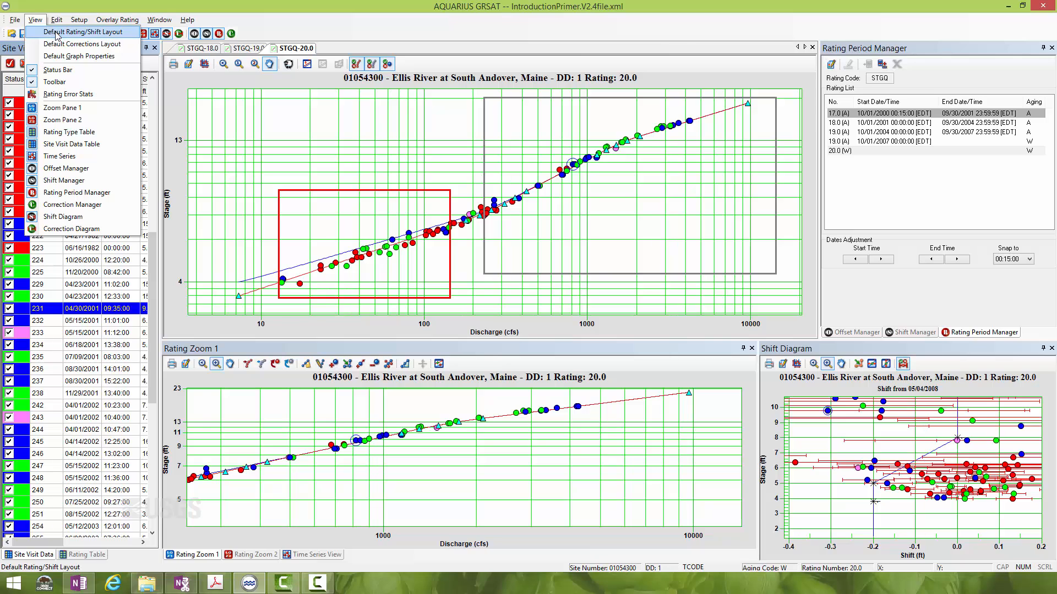
click(62, 31)
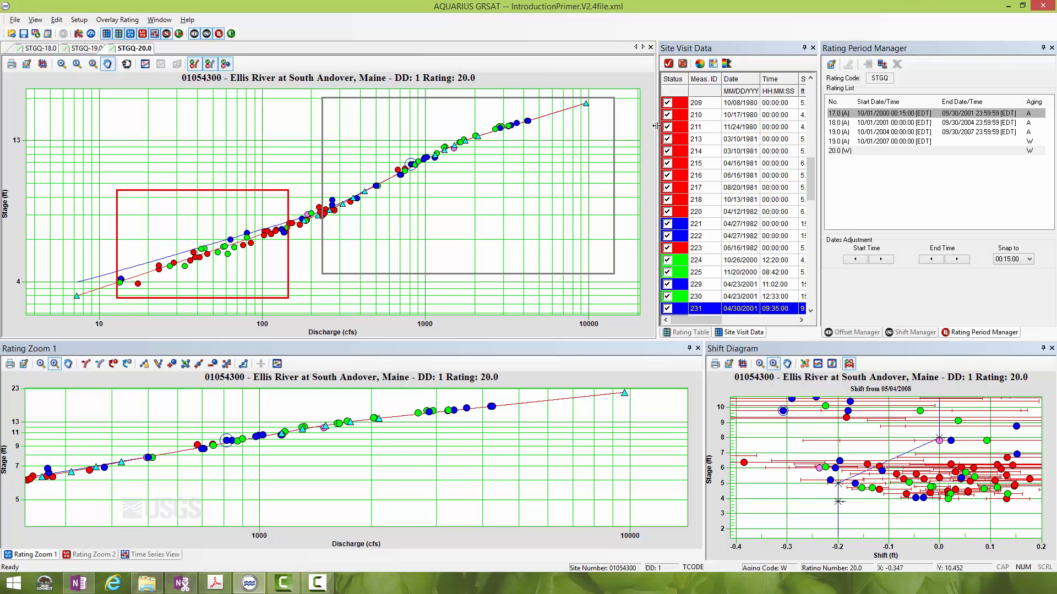
drag(656, 125, 391, 137)
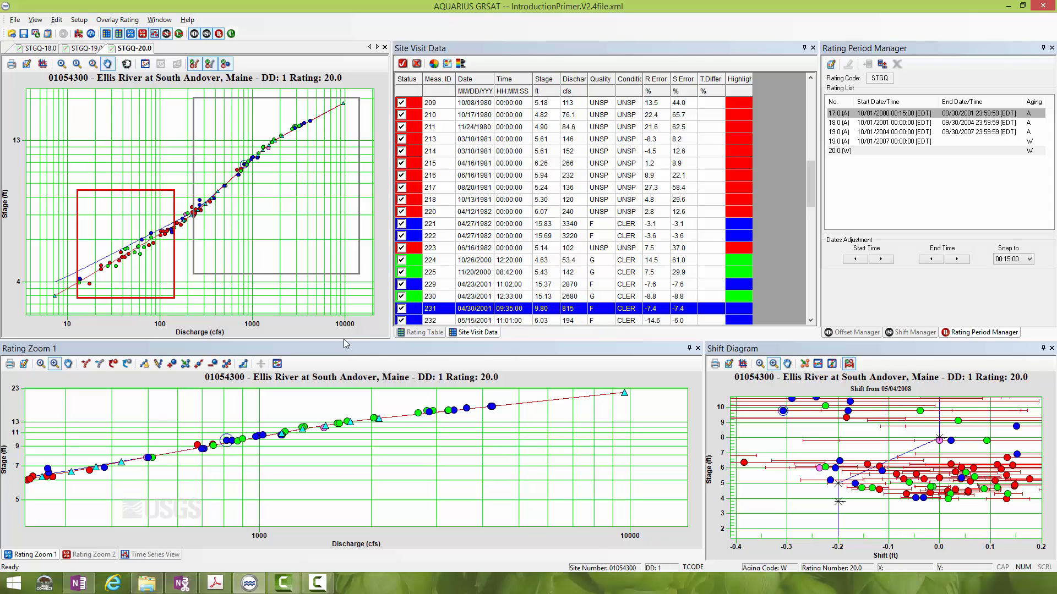
drag(344, 339, 353, 255)
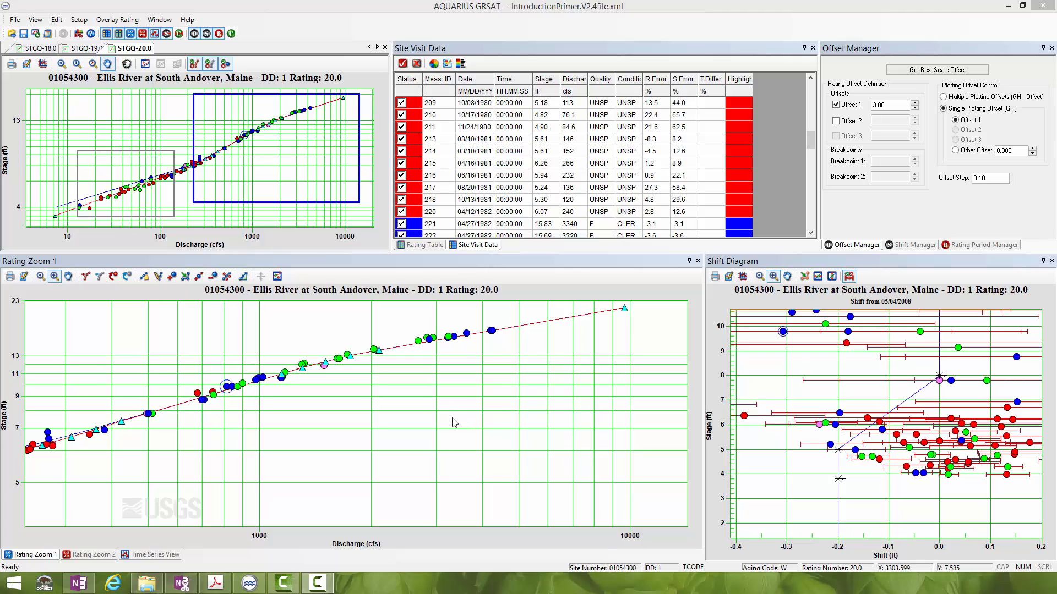
- Auto-hide the Rating Zoom 1 pane group, reveal Rating Zoom 1, and pin it back in place
click(689, 262)
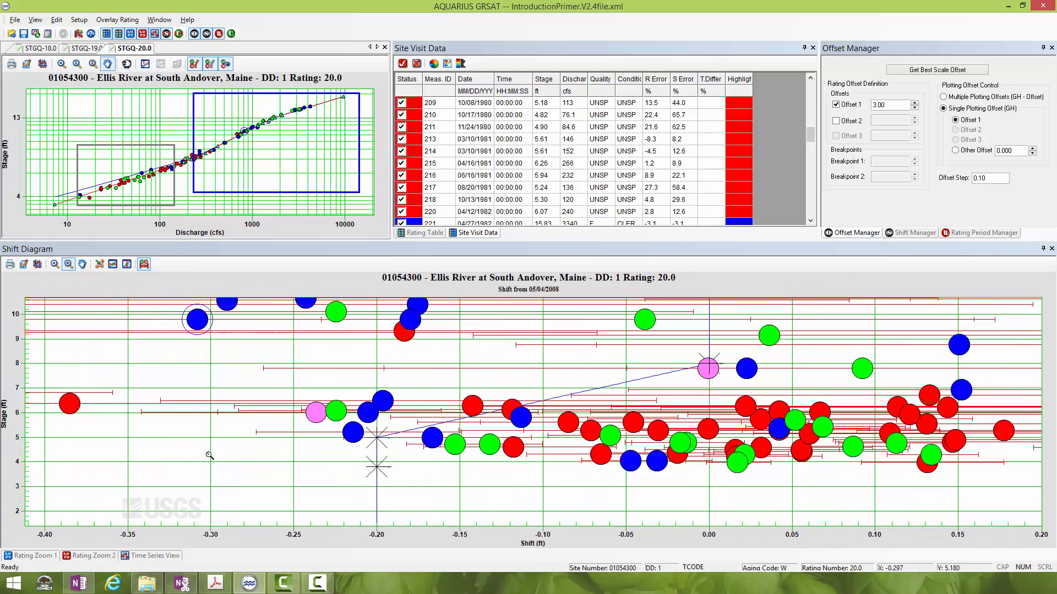
click(42, 557)
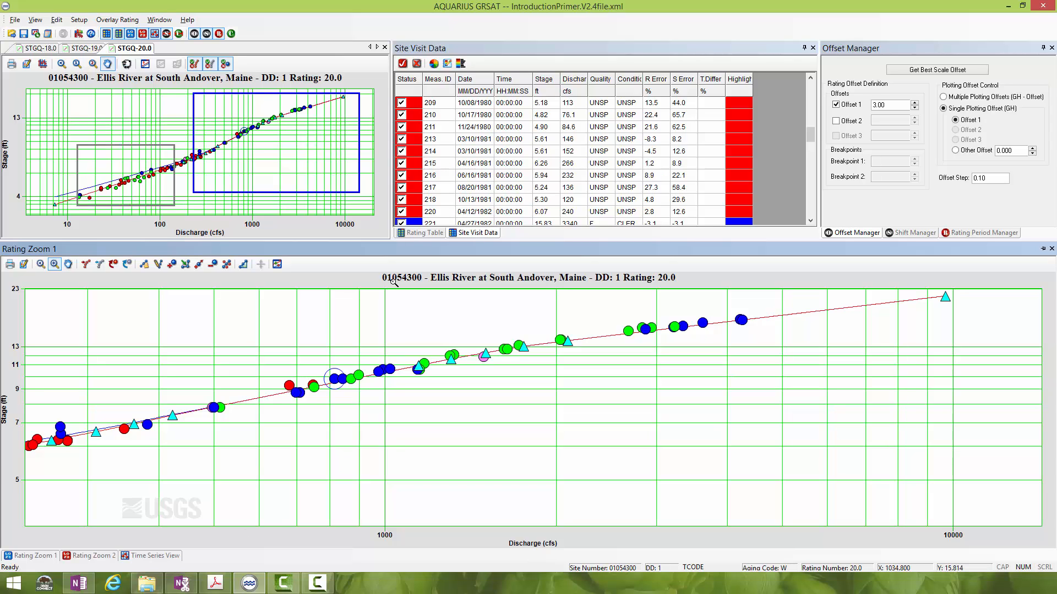
click(1043, 251)
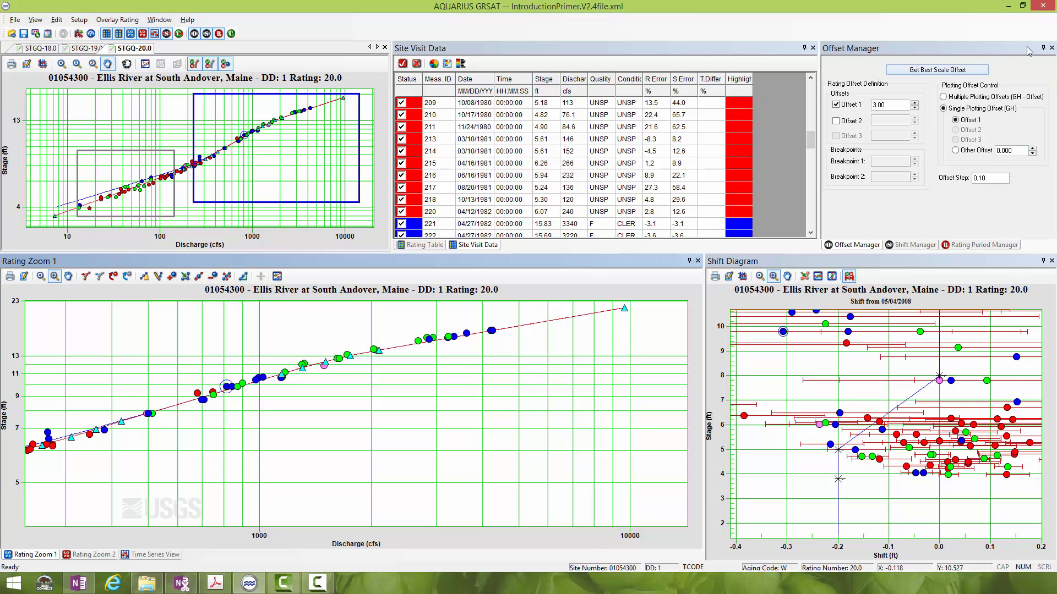
- Auto-hide the Offset Manager pane group, reveal it and pin it back, and auto-hide it again
click(1044, 49)
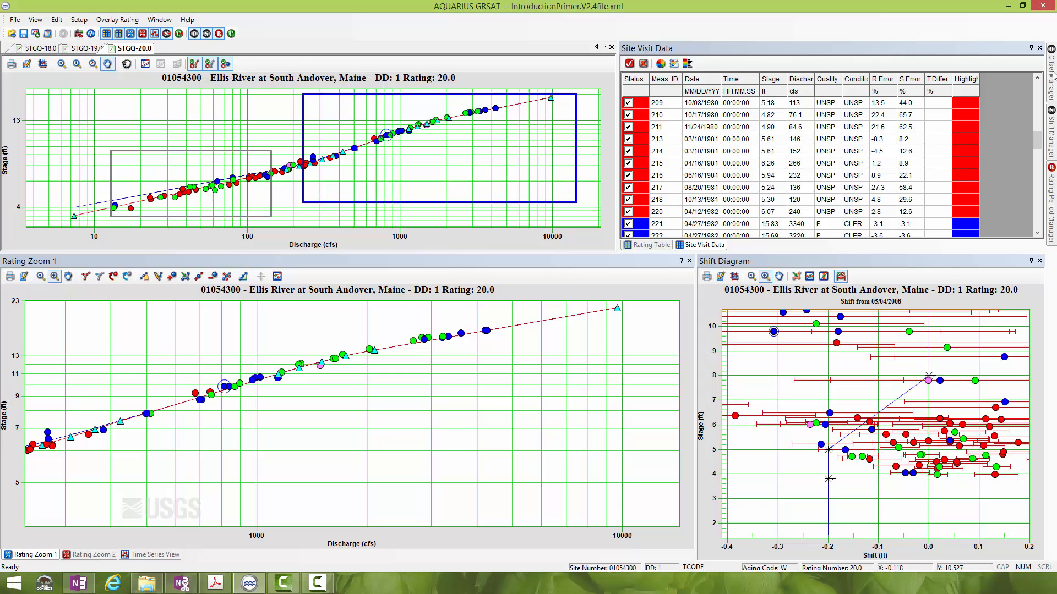
mouse_move(1053, 77)
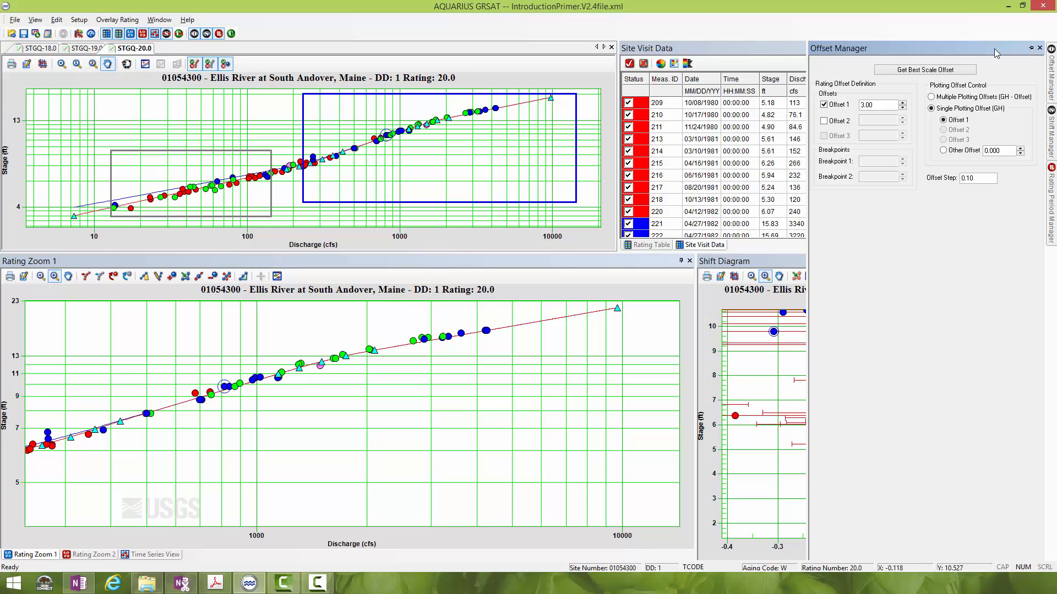
click(1030, 49)
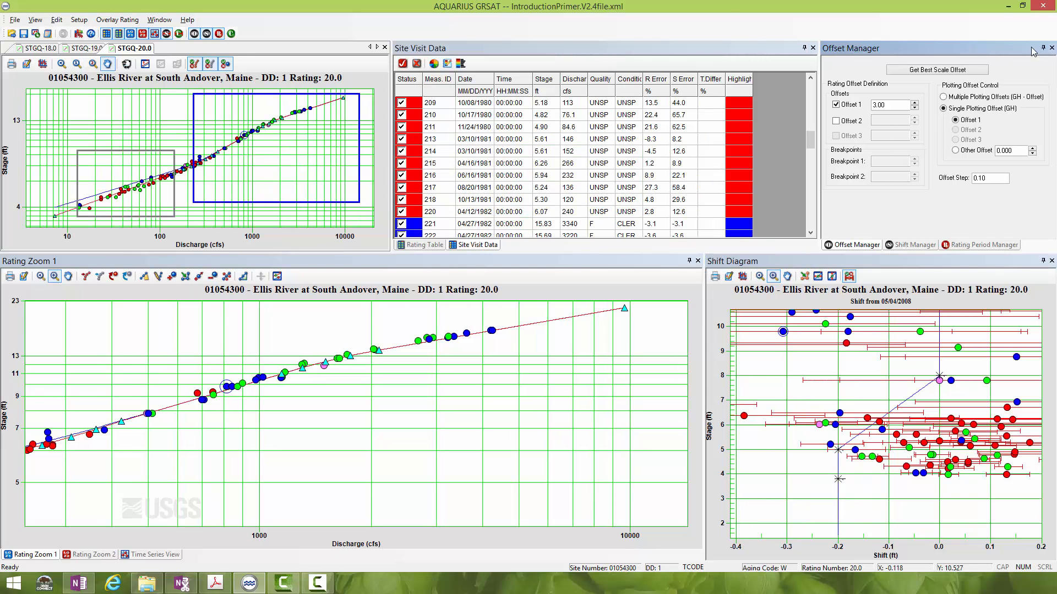
click(1043, 48)
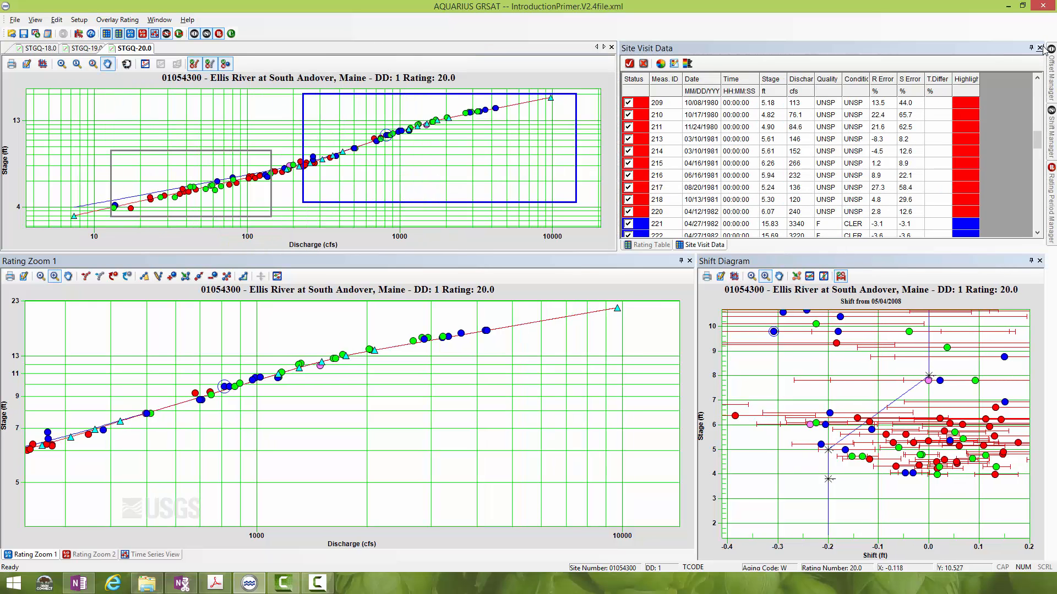
mouse_move(1054, 81)
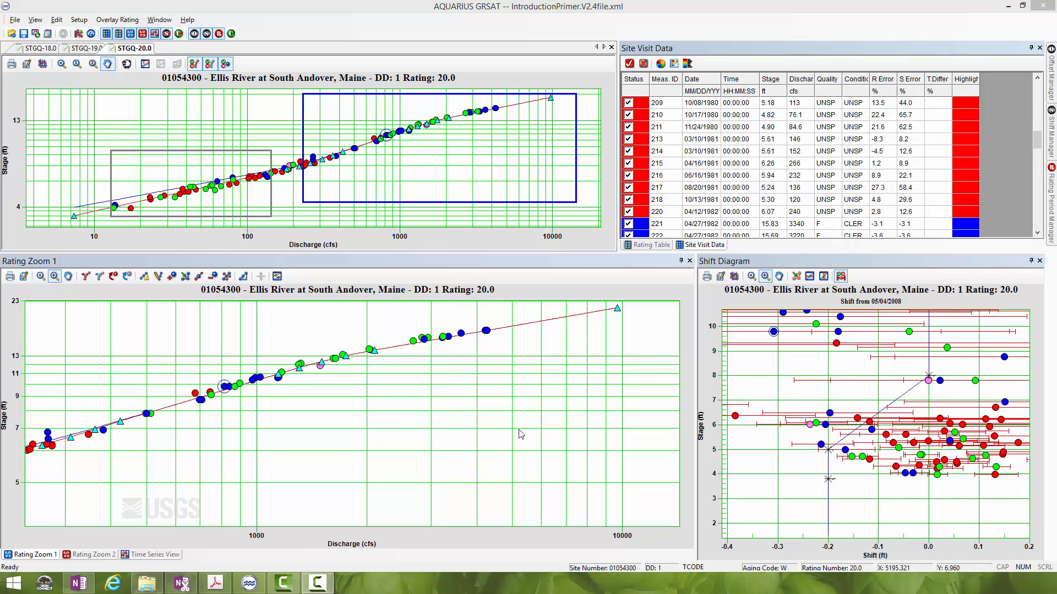
- Reset the panes to the default rating/shift layout and clear the zoom areas from the rating plot
click(35, 20)
click(44, 32)
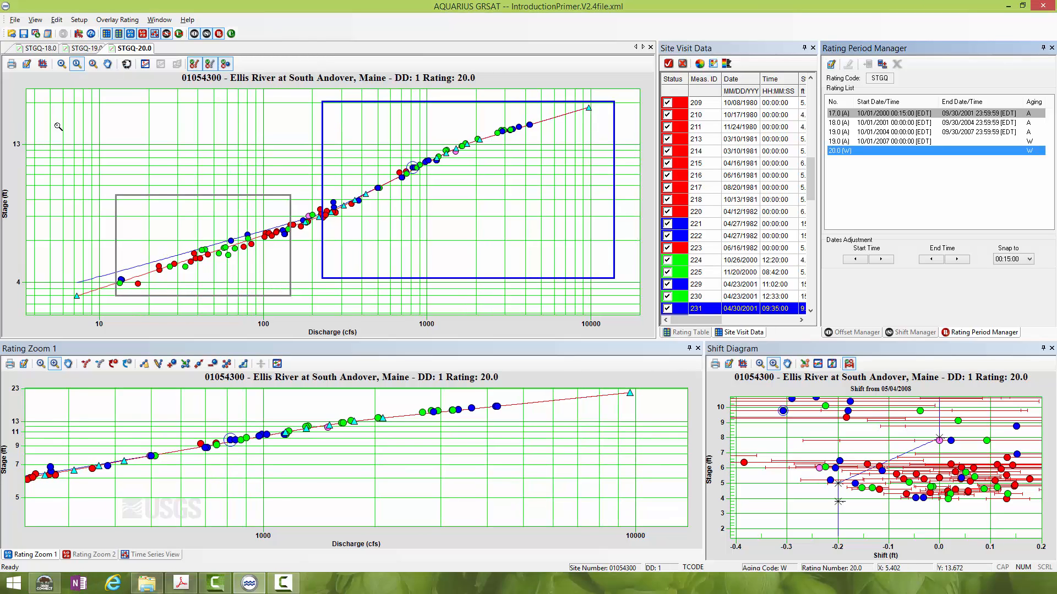
click(44, 66)
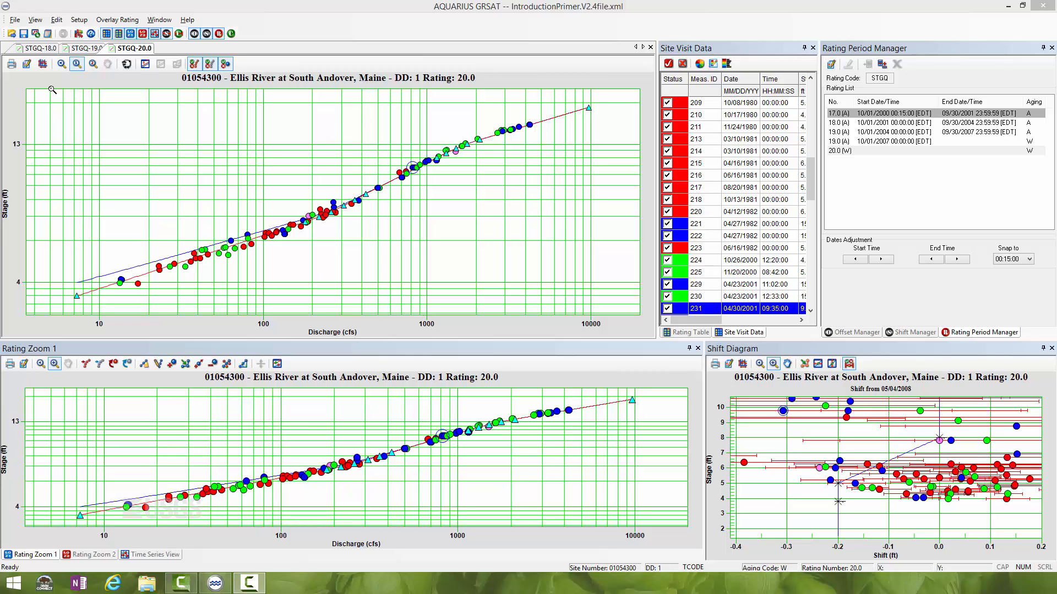
- Draw a zoom area around the rating curve's middle section, about 4 to 13 ft of stage, and clear it
click(77, 65)
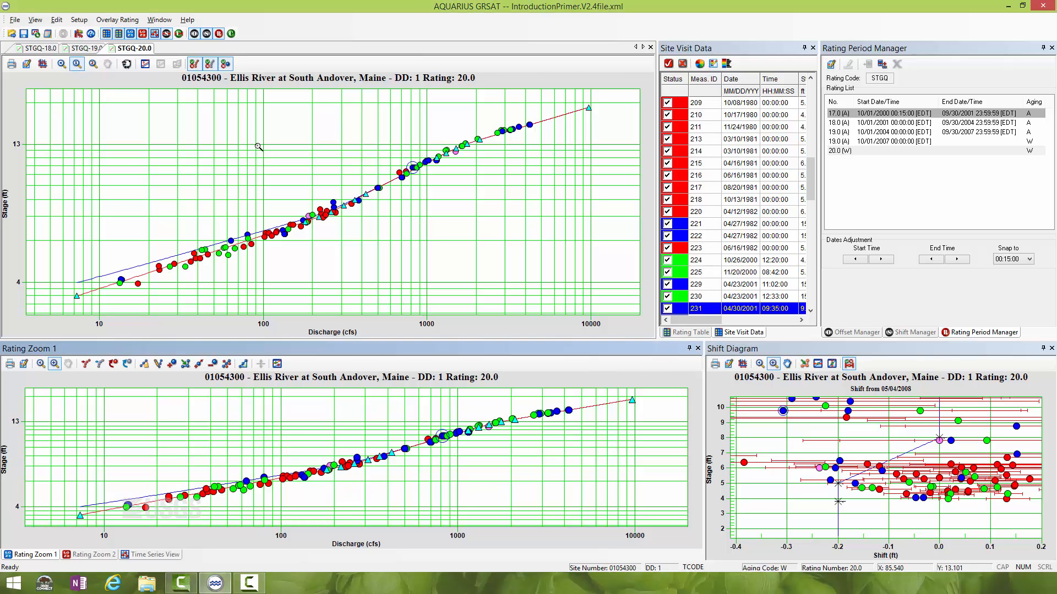
drag(256, 145, 438, 287)
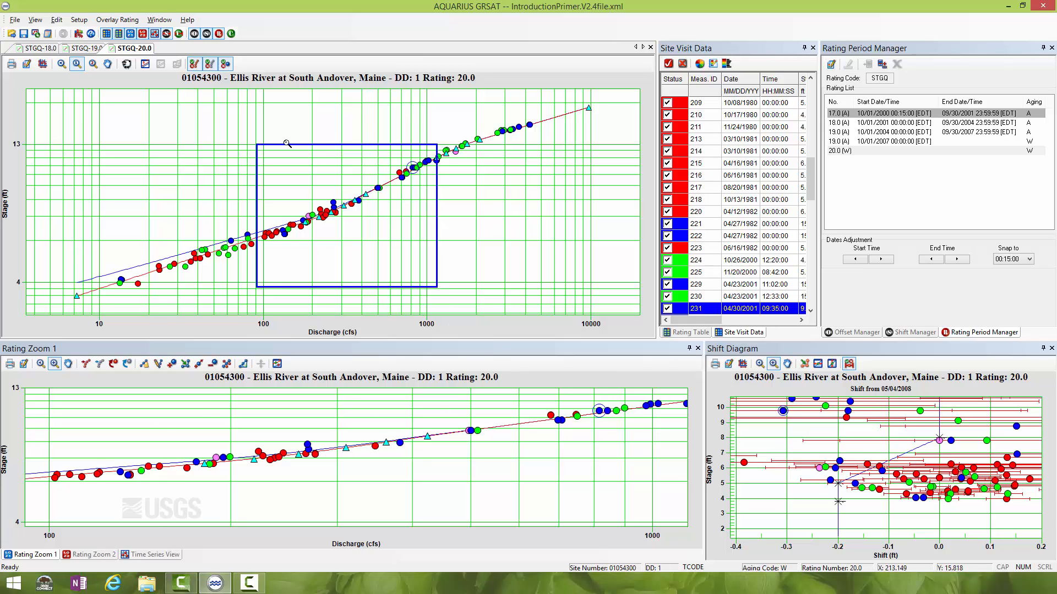
click(62, 64)
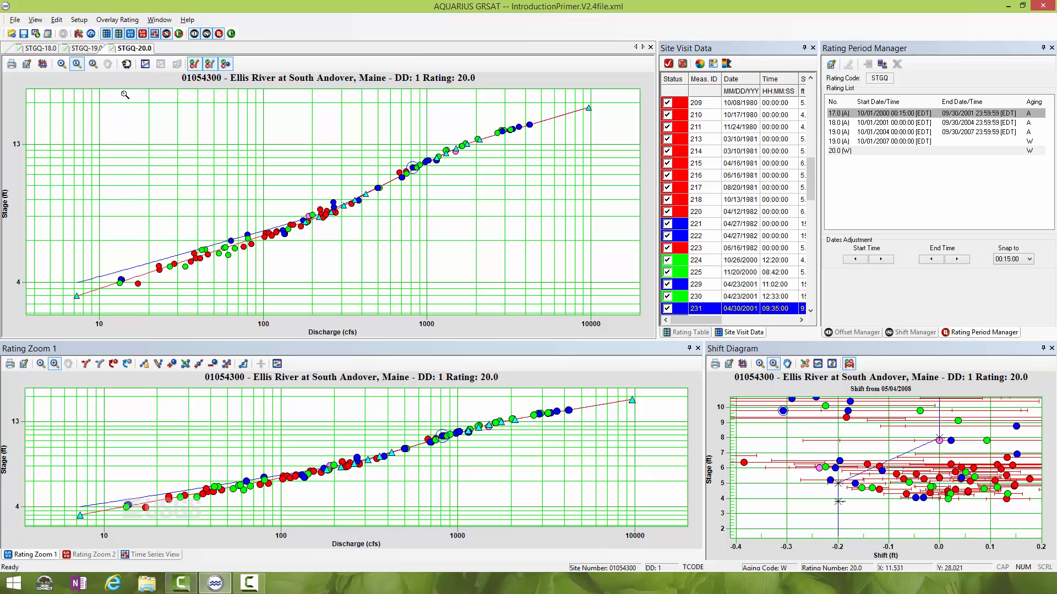
- Overlay rating STGQ-19.0 on the rating plot without its shifted curve, using a green Micro Solid line
click(126, 65)
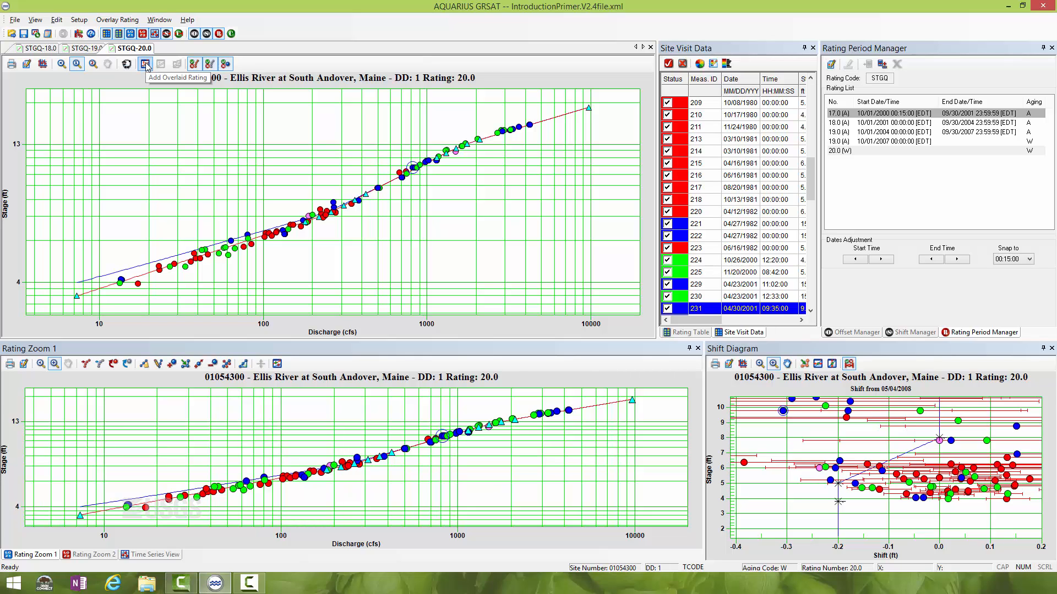
click(146, 65)
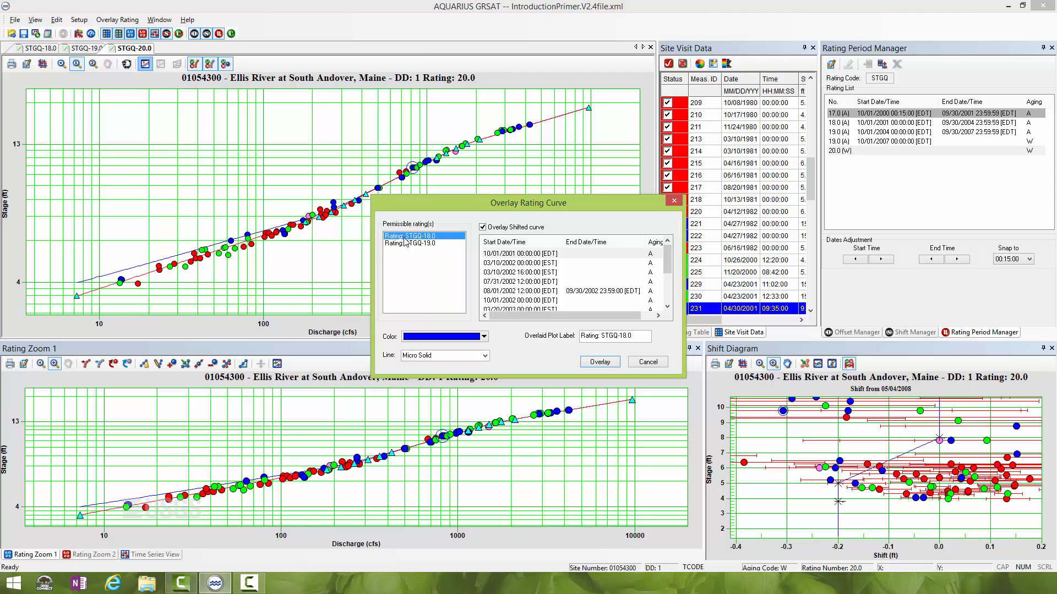
click(428, 243)
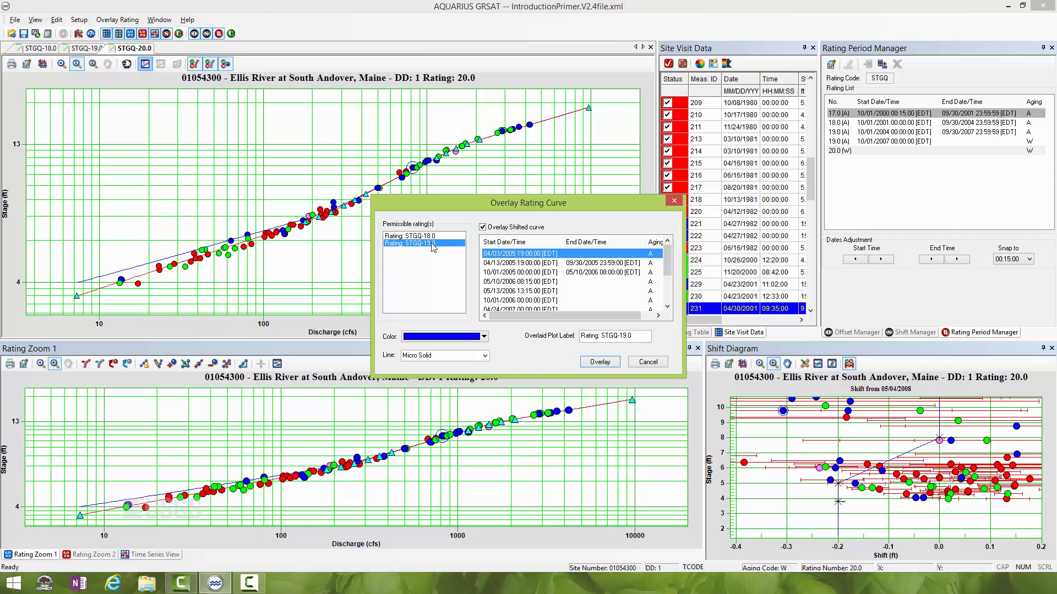
click(482, 227)
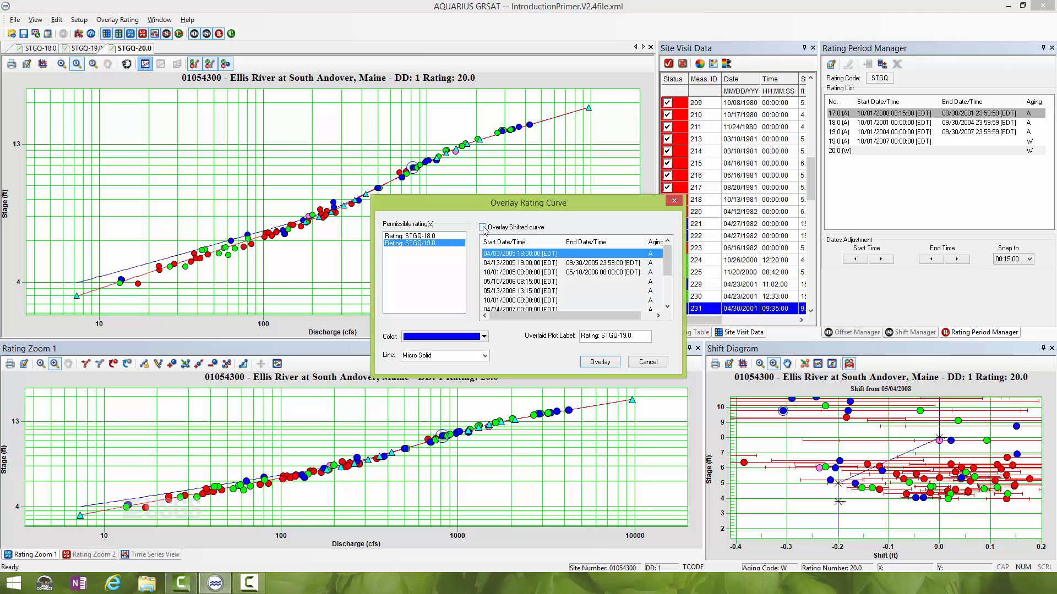
click(483, 337)
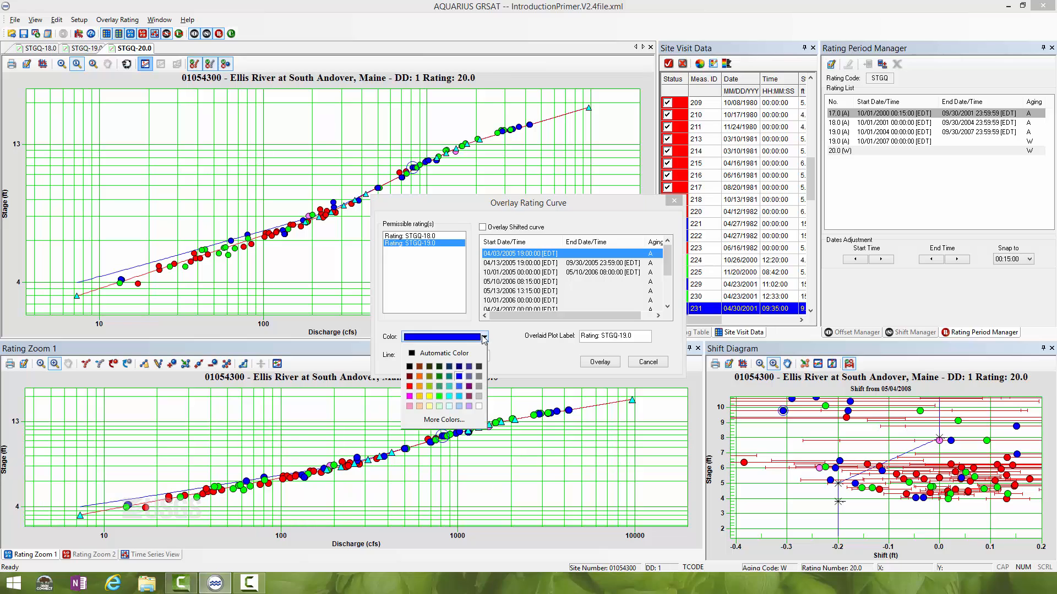
click(438, 389)
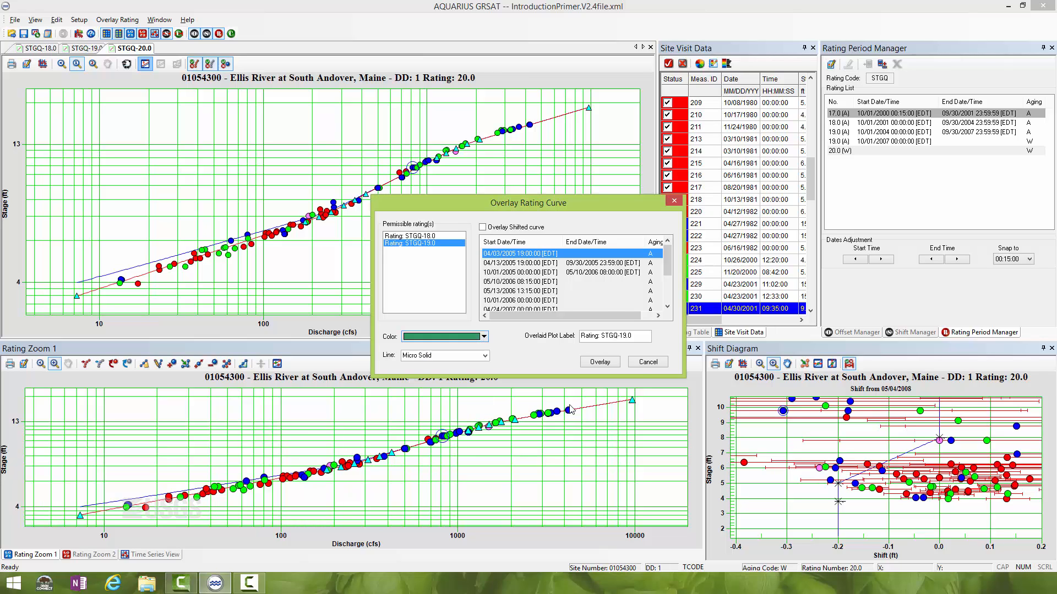
click(598, 362)
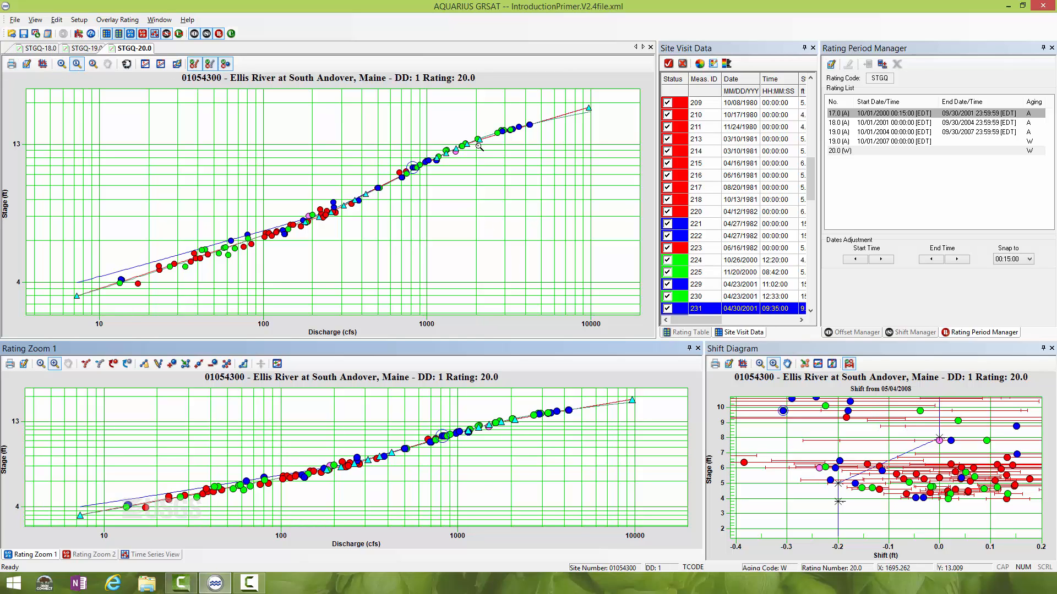
- Draw a zoom area around the rating curve's upper end, about 1,600 to 16,000 cfs, and remove the overlaid STGQ-19.0 rating
drag(458, 93, 623, 191)
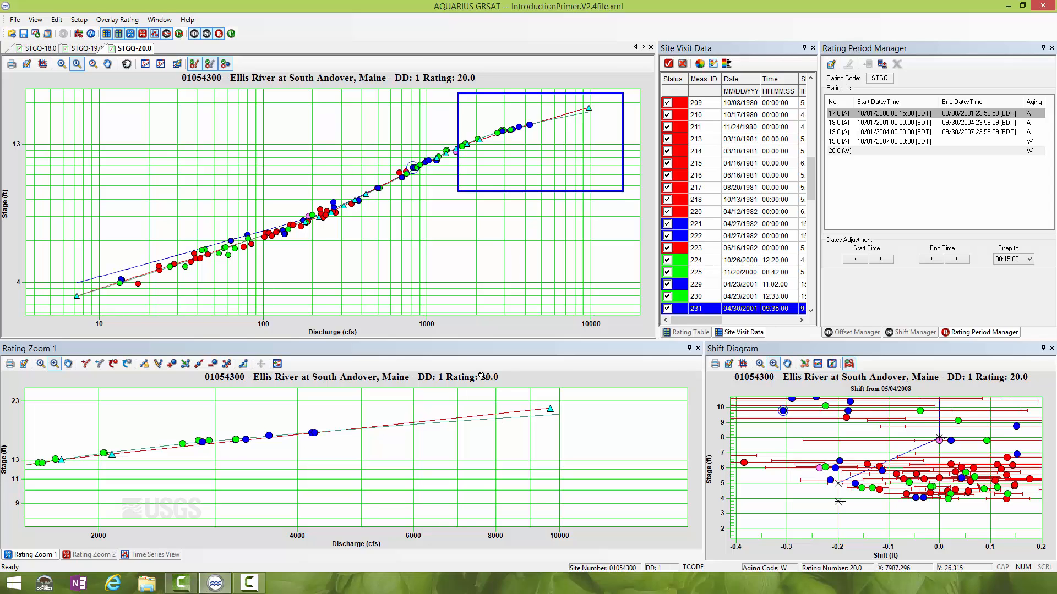
click(160, 64)
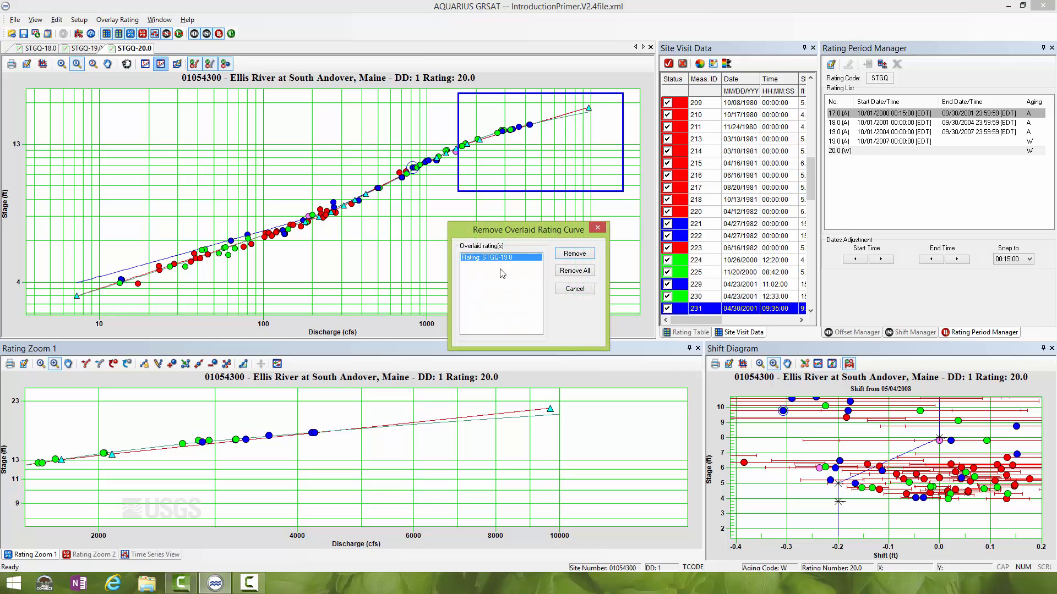
click(574, 254)
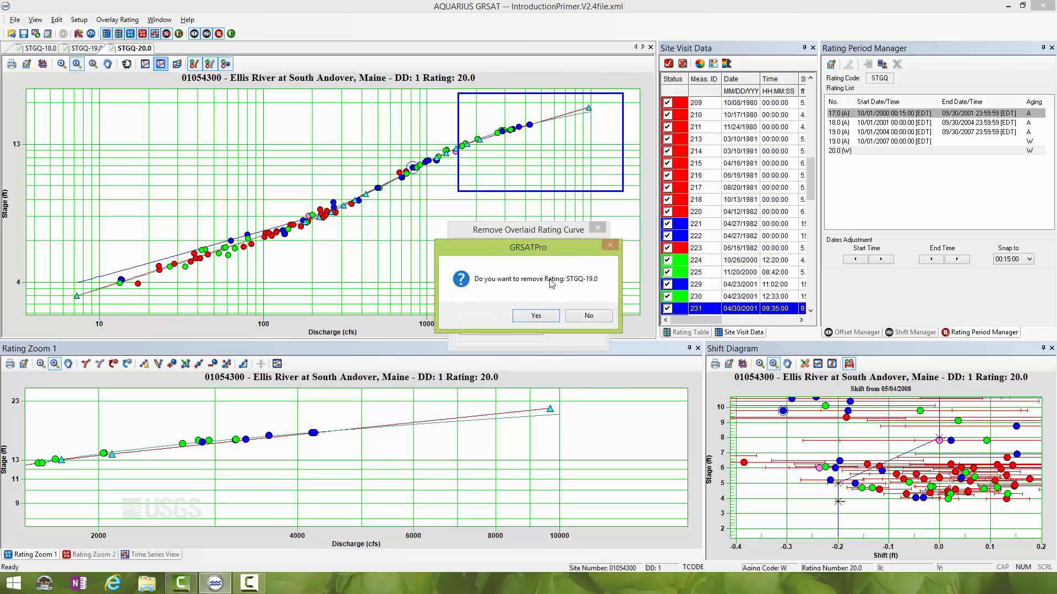
click(544, 317)
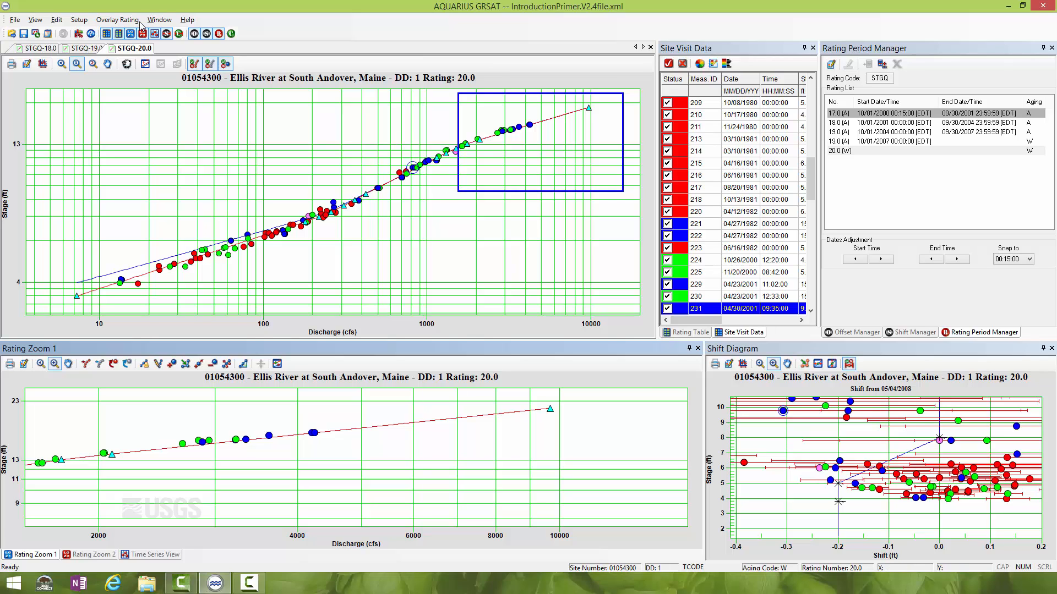
- Restore the default rating/shift layout, then hide the measurements on the rating plot and show them again
click(36, 21)
click(50, 33)
click(192, 64)
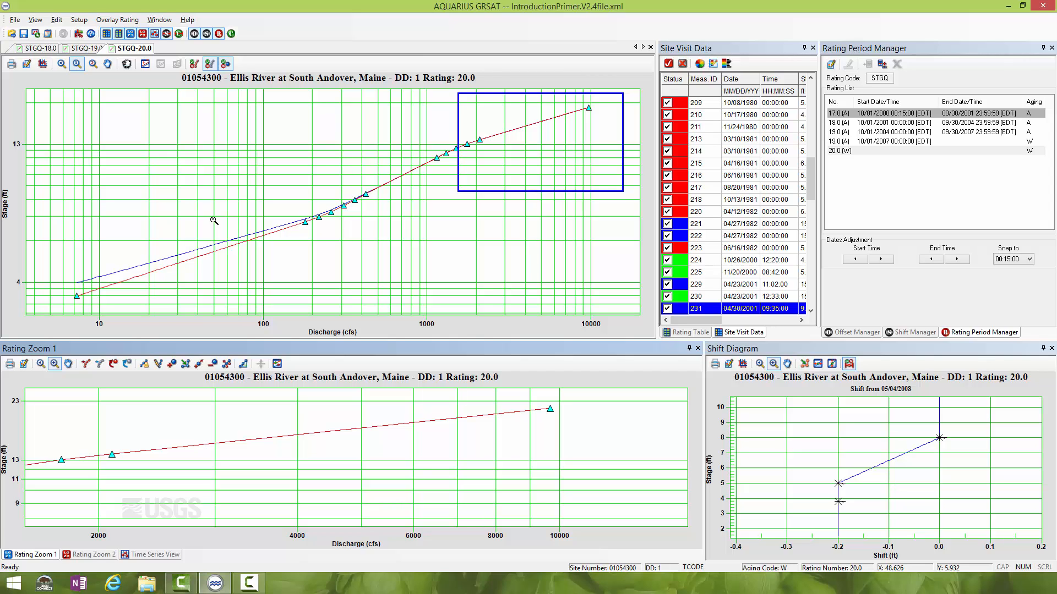
click(195, 65)
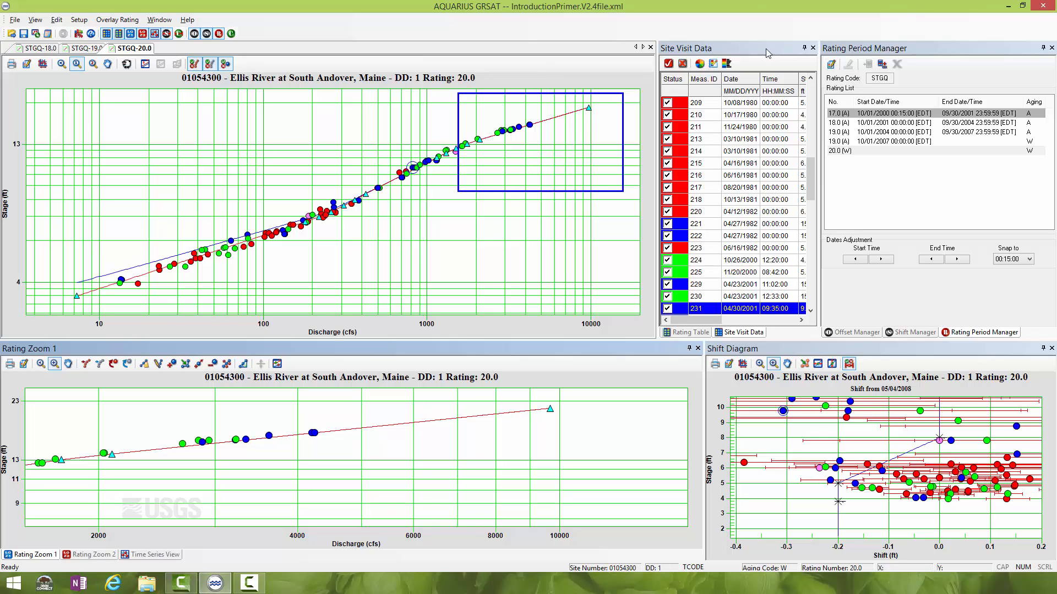
- Disable measurements 209 through 256 in the undocked, widened Site Visit Data pane, and restore the default rating/shift layout
drag(753, 54, 515, 61)
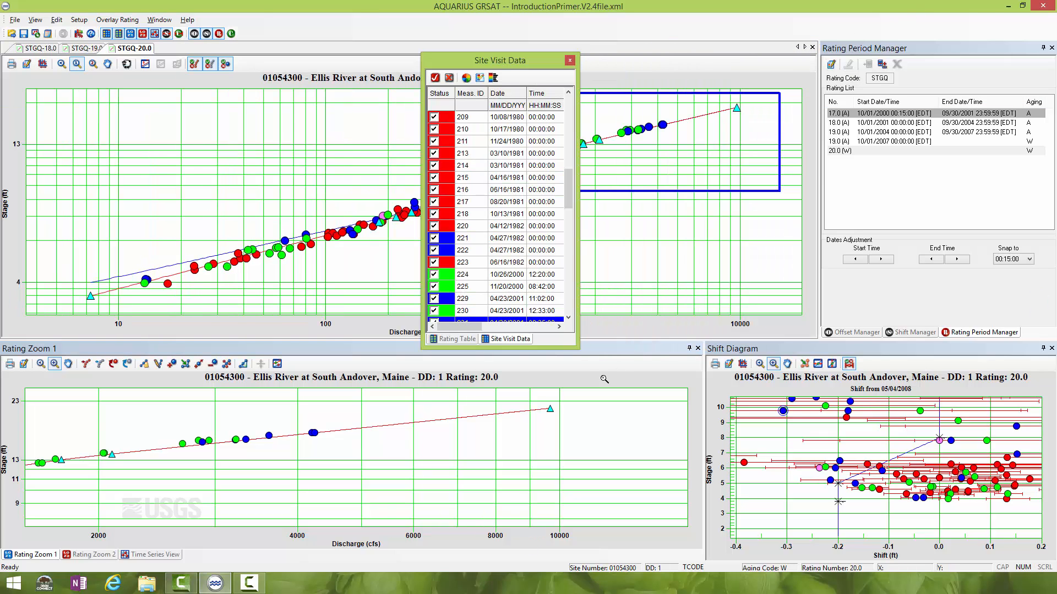
drag(575, 346, 737, 347)
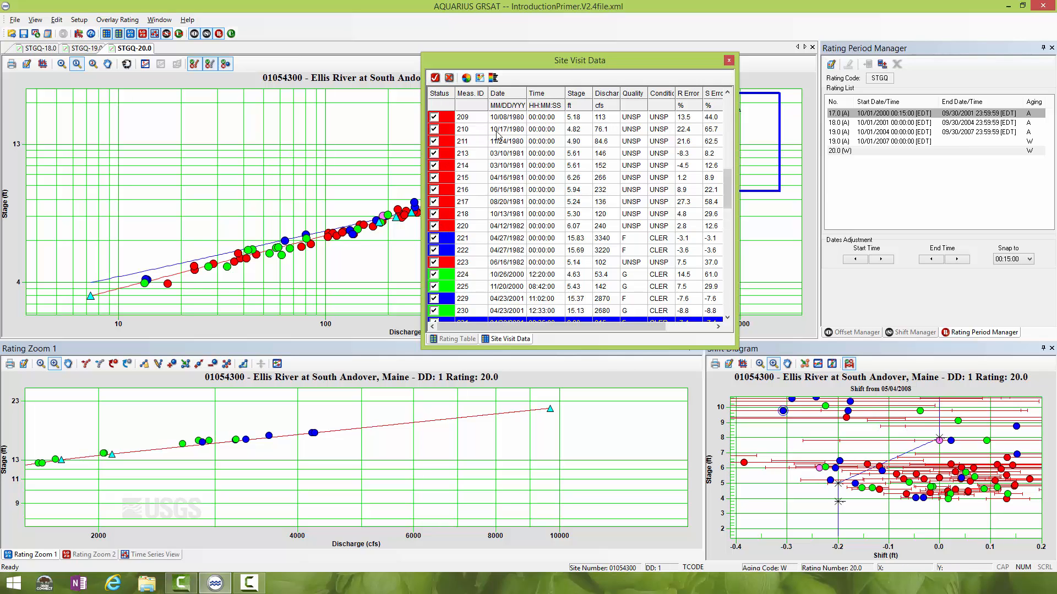
drag(514, 123, 506, 321)
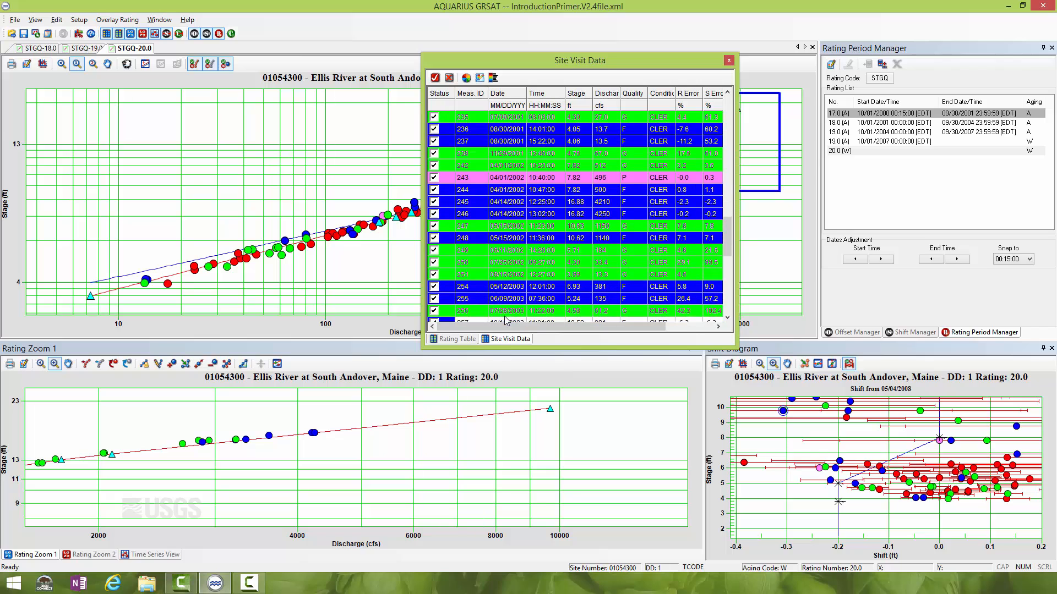
click(450, 78)
drag(472, 57, 667, 98)
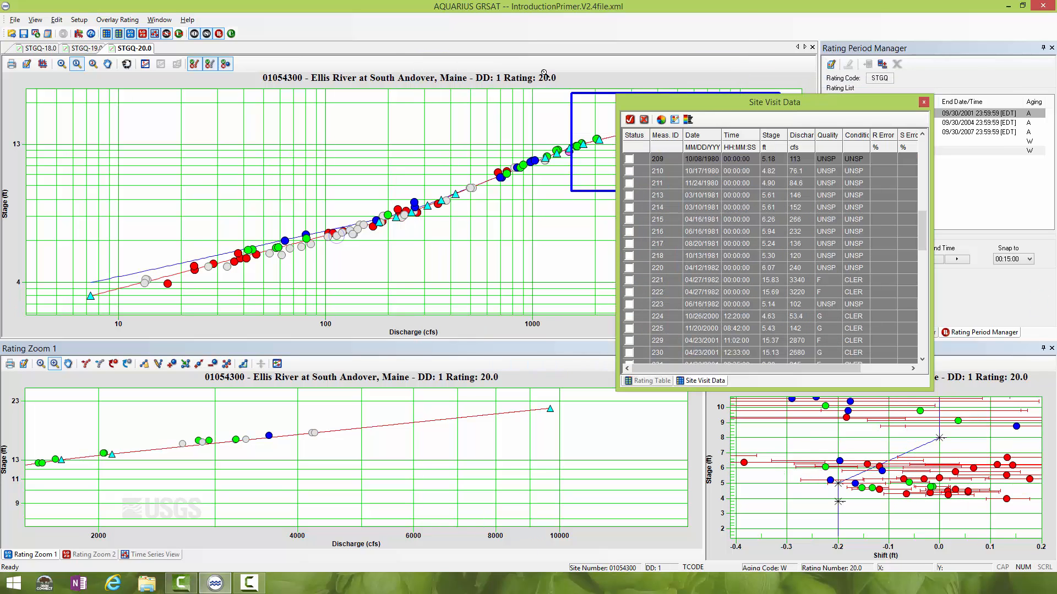
click(35, 20)
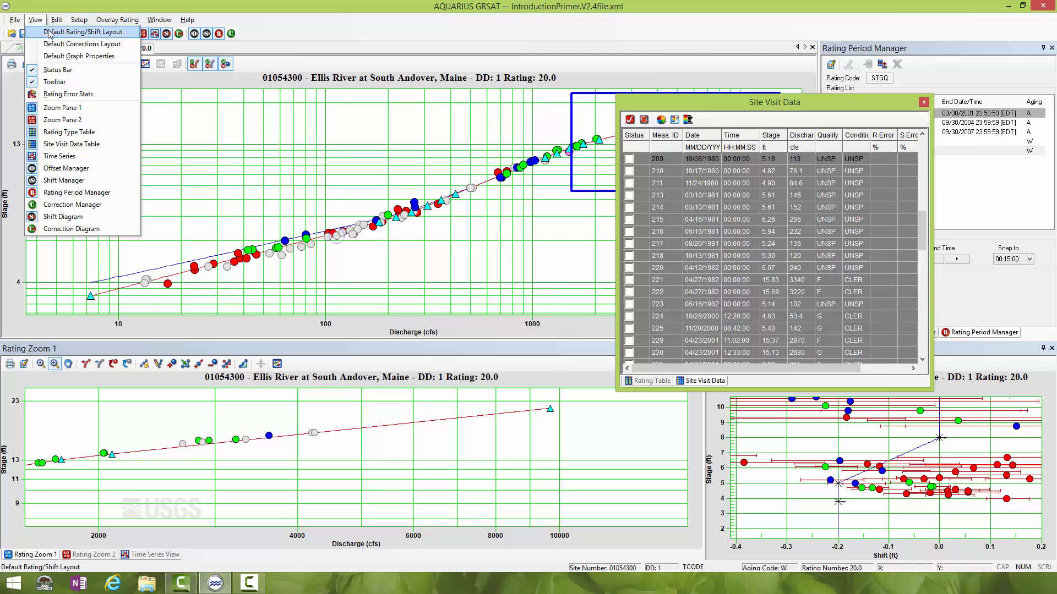
click(60, 31)
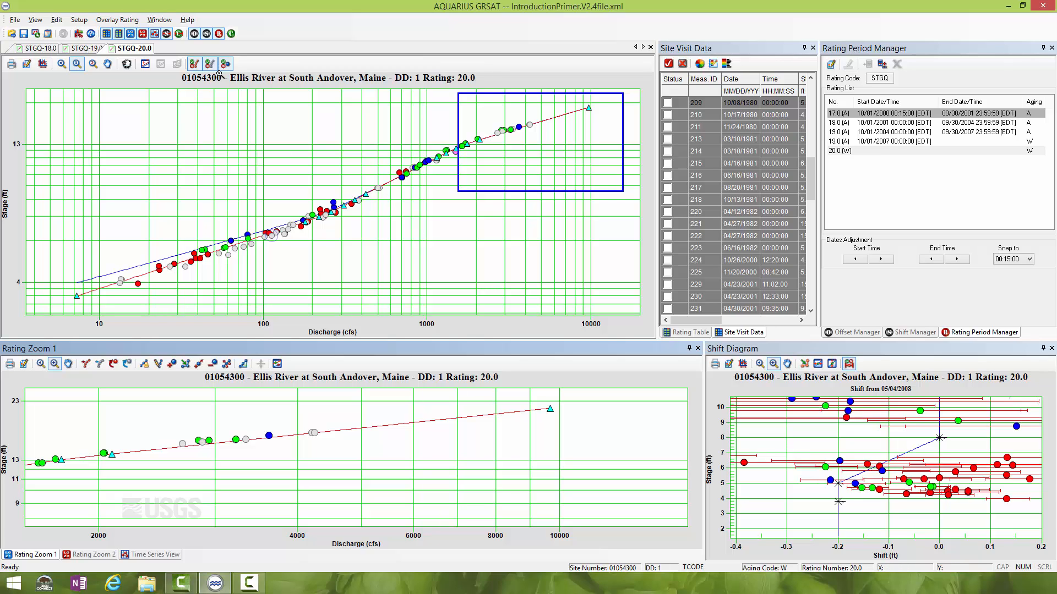
- Hide the disabled measurements, the rating points and the remaining measurements on the rating plot, and show them all again
click(211, 66)
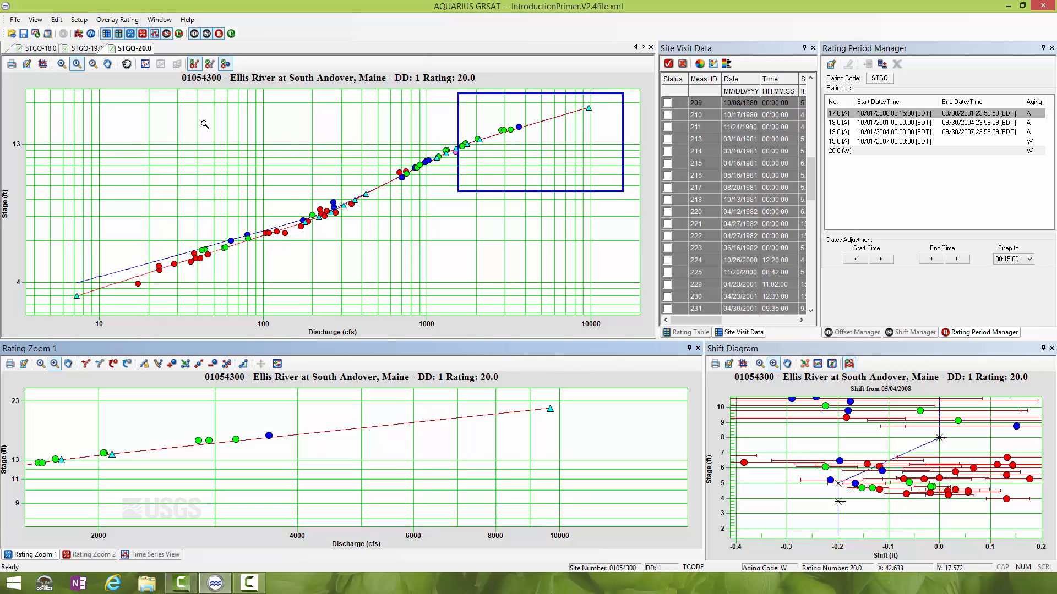
click(226, 65)
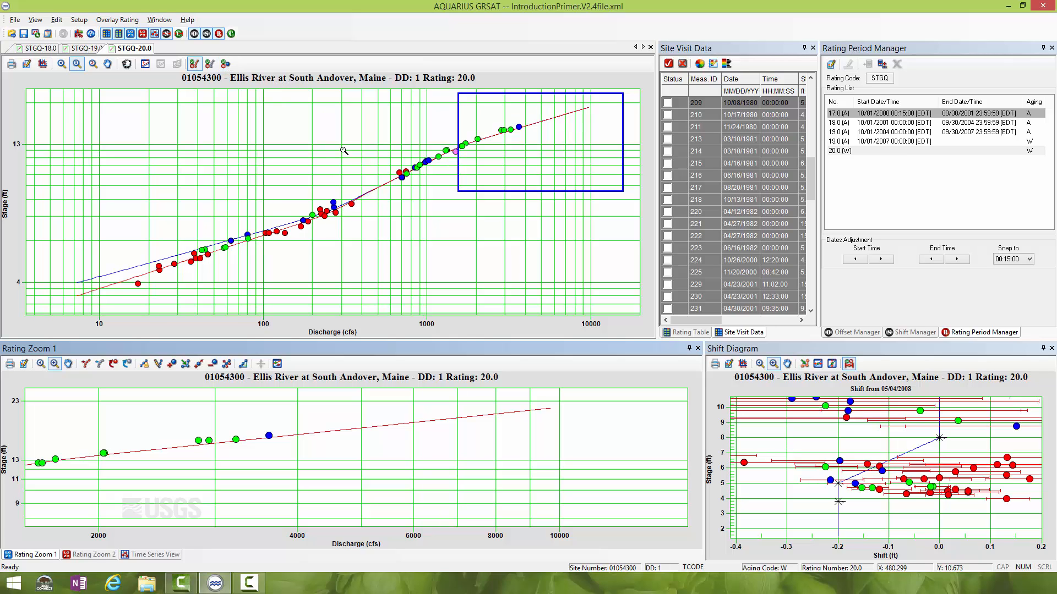
click(196, 64)
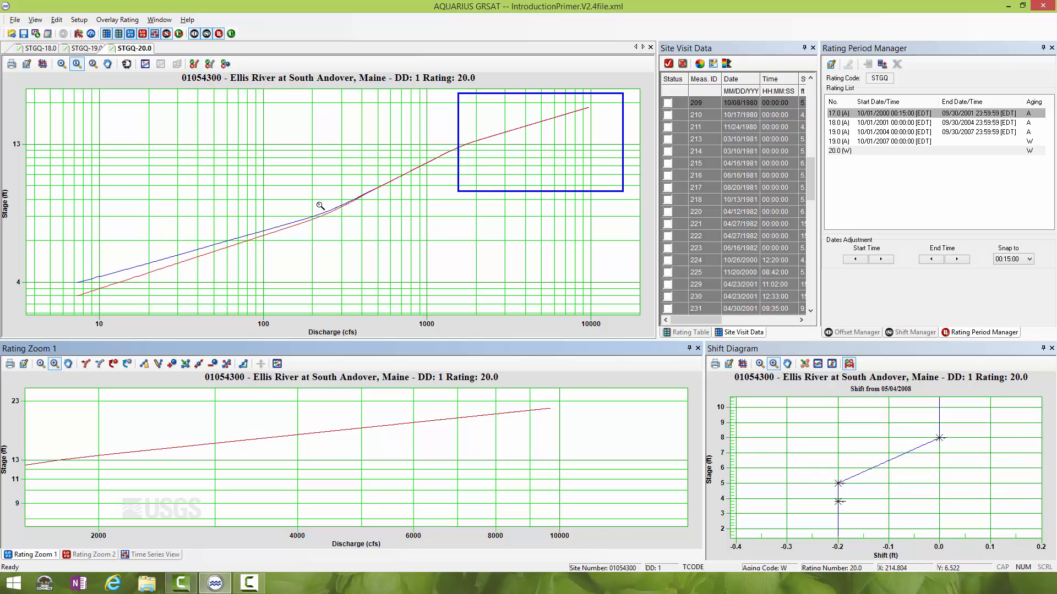
click(225, 64)
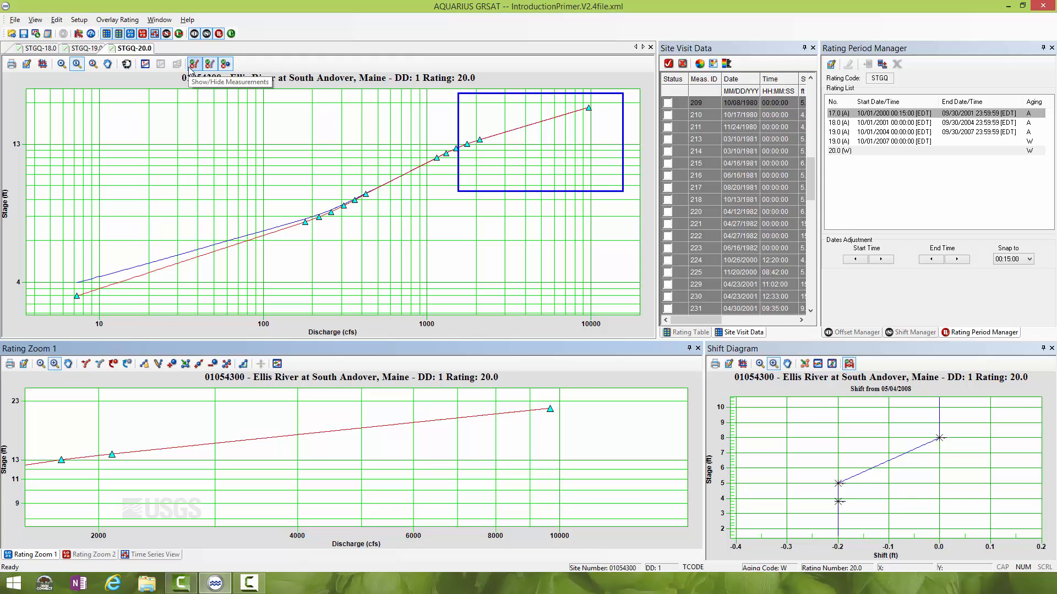
click(194, 65)
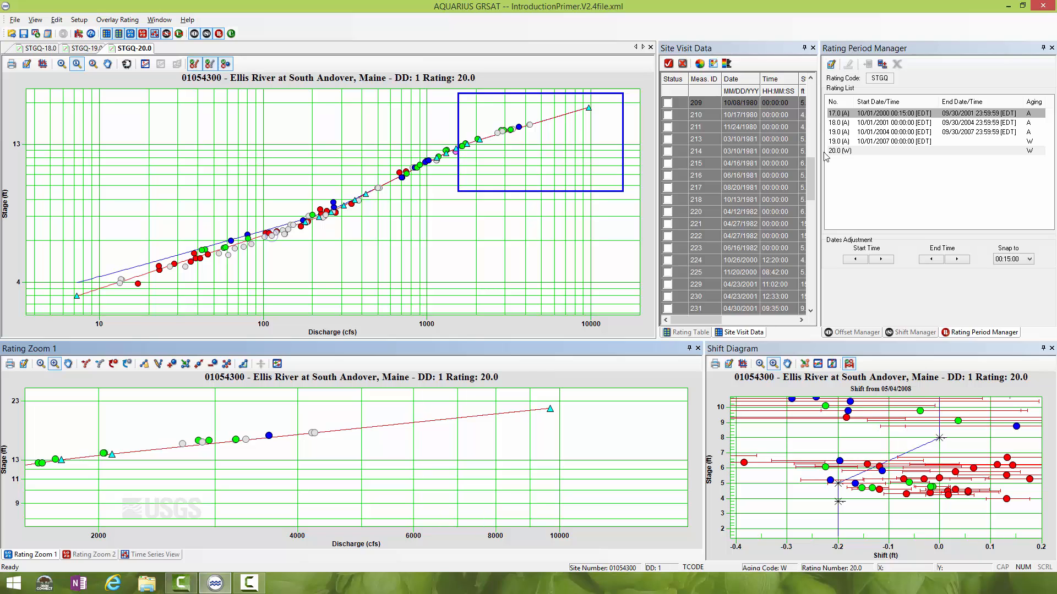
- Undock and enlarge the Site Visit Data pane and re-enable measurements 209 through 256
double_click(747, 51)
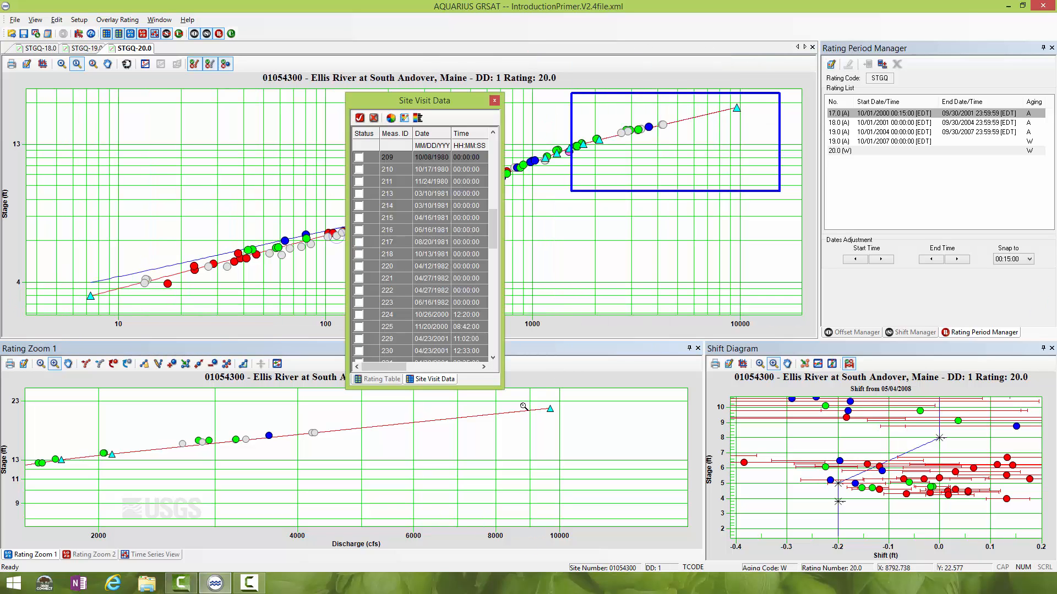
drag(502, 387, 858, 463)
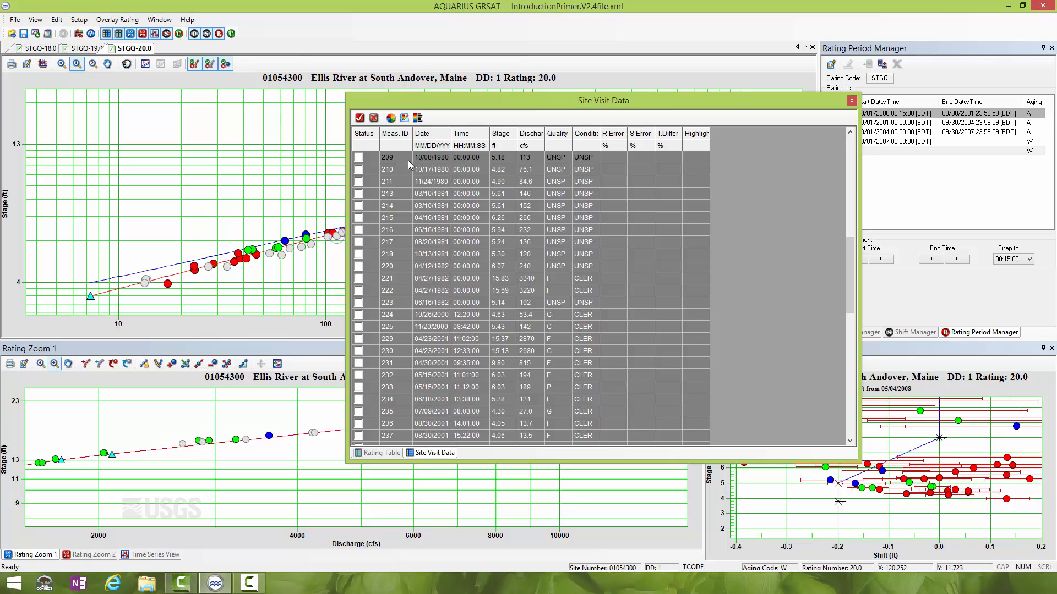
scroll(409, 164, down, 10)
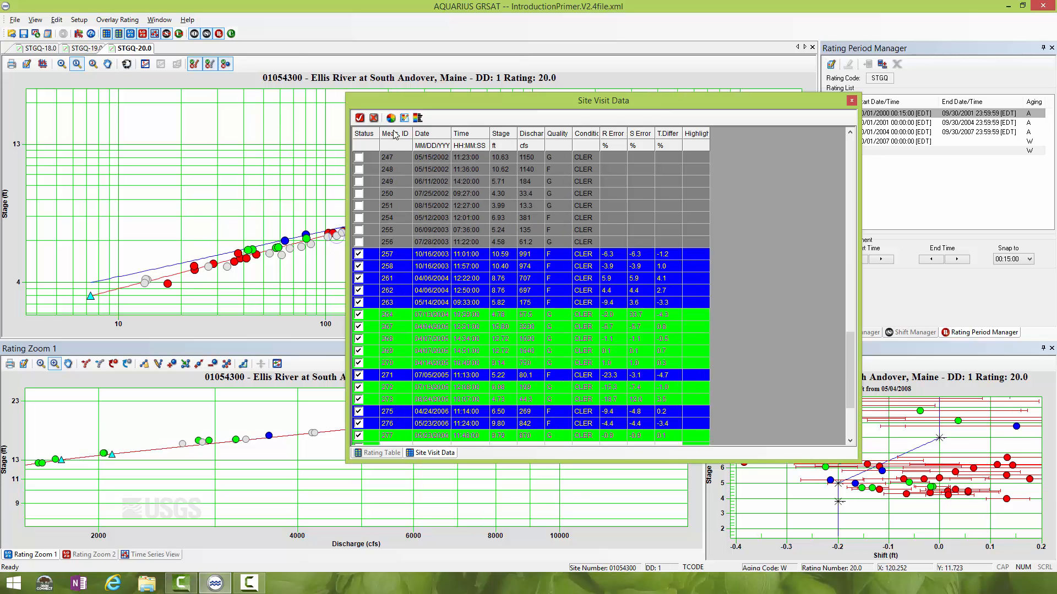
click(359, 118)
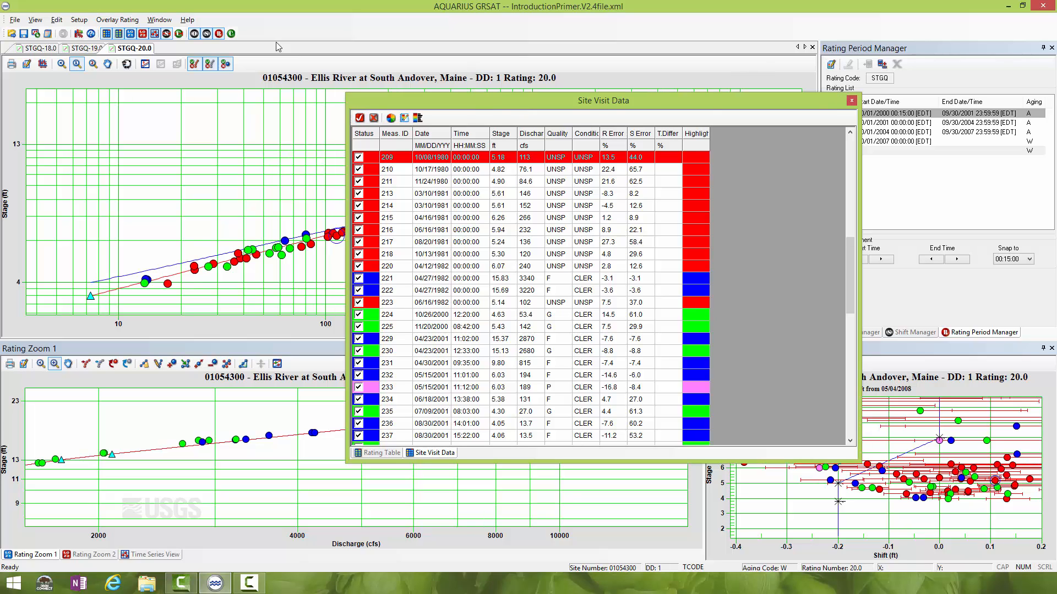
- Reset the panes to the default rating/shift layout and clear the zoom area around the curve's upper end
click(35, 19)
click(60, 32)
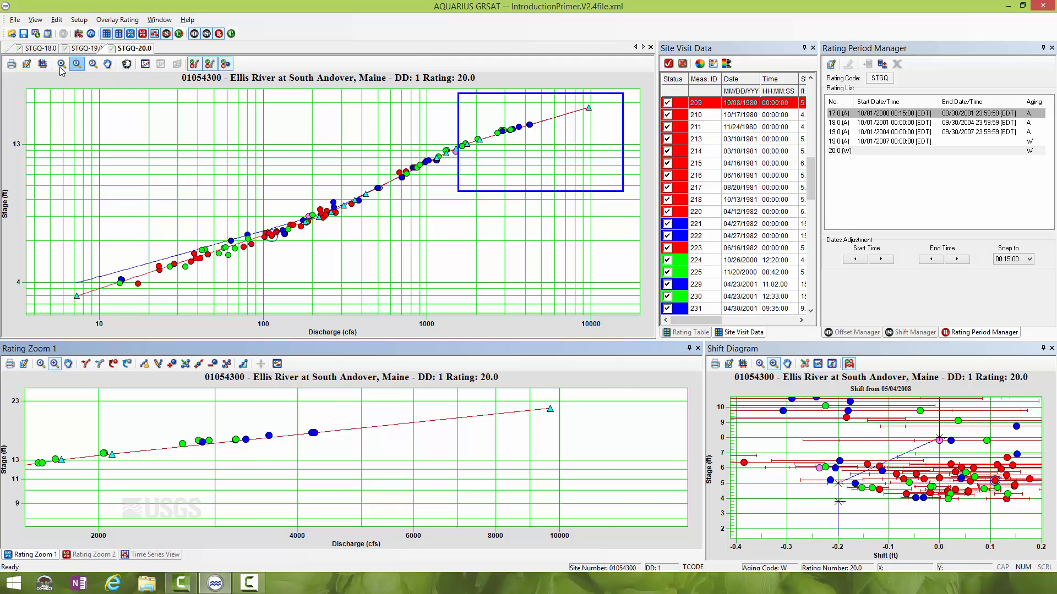
click(61, 63)
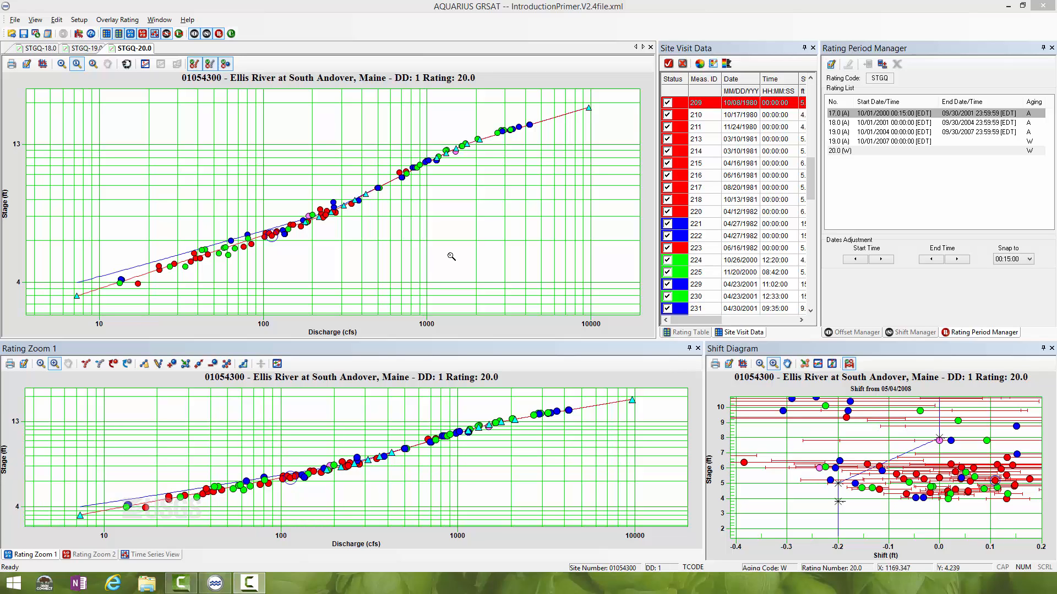
- Float the Site Visit Data pane, enlarge it to show all columns, and sort the measurements by date, newest first
drag(710, 51, 473, 67)
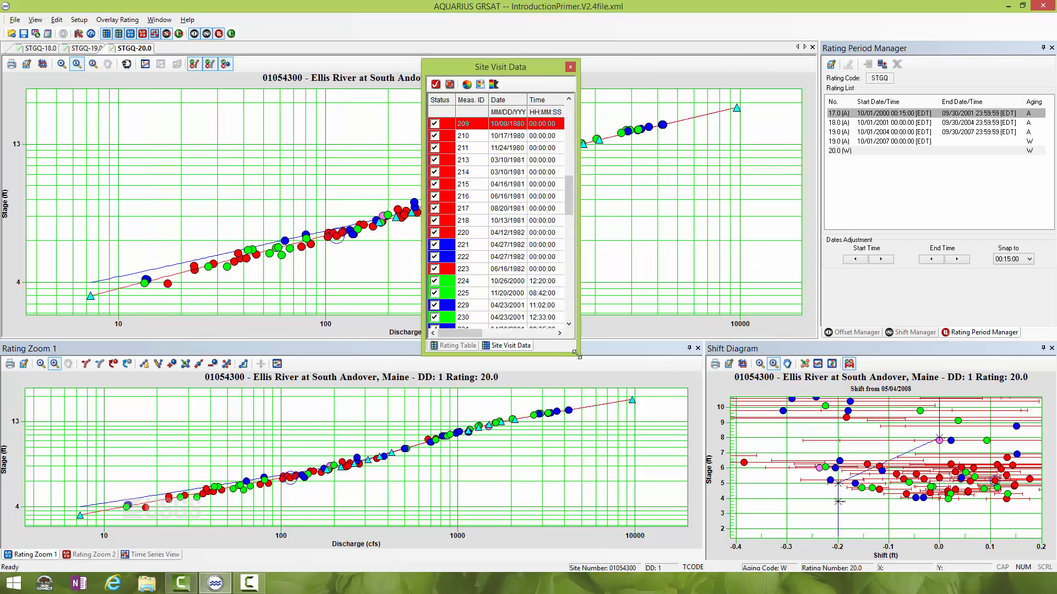
drag(575, 354, 855, 510)
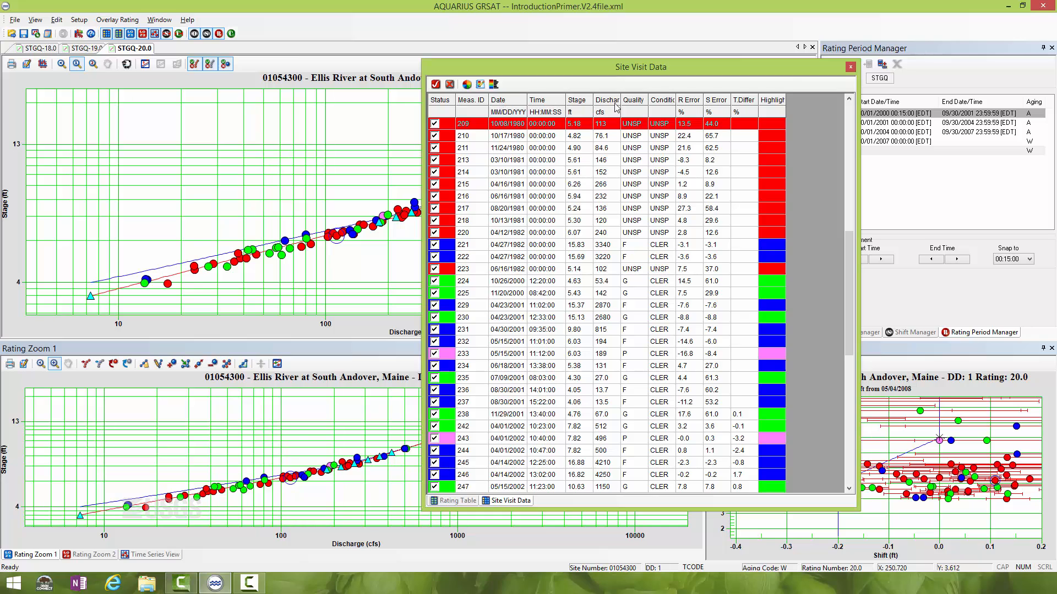
click(521, 103)
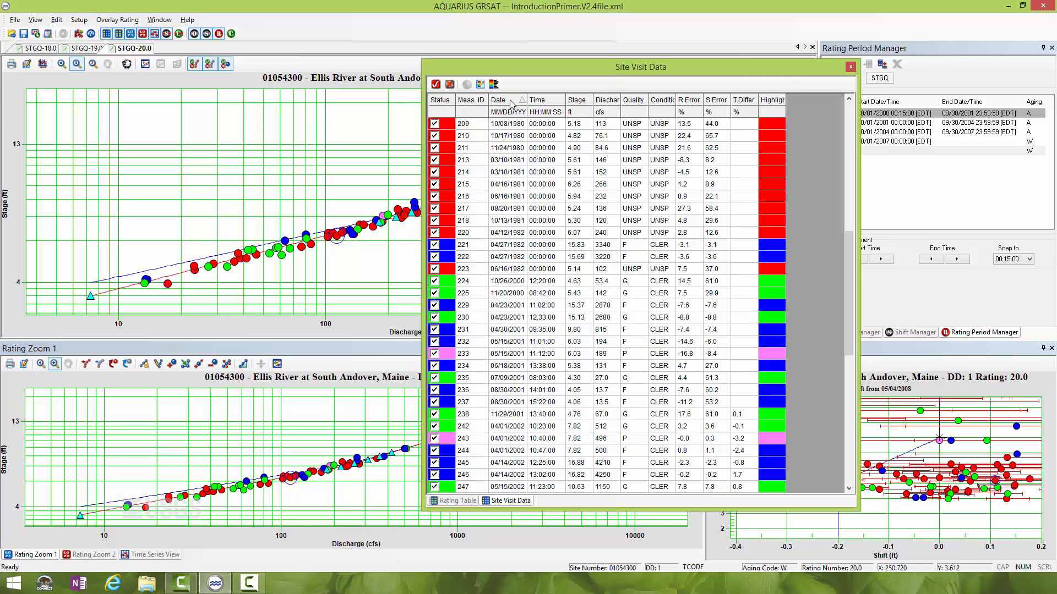
click(511, 103)
click(516, 103)
click(511, 103)
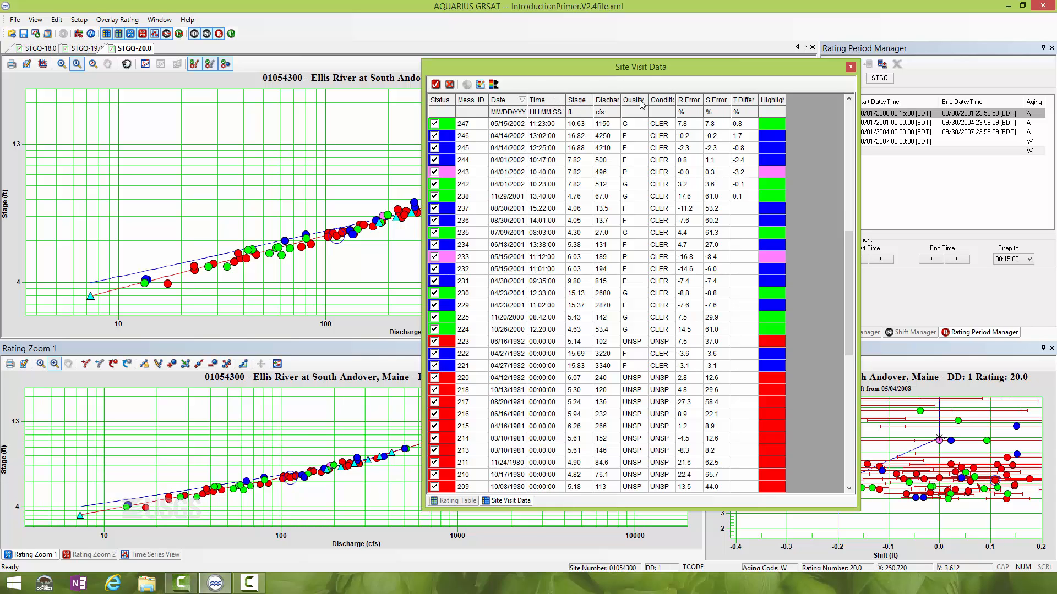
- Disable the newest measurements, 293 through 270, at the start of the sorted list and enable them again
drag(848, 247, 851, 111)
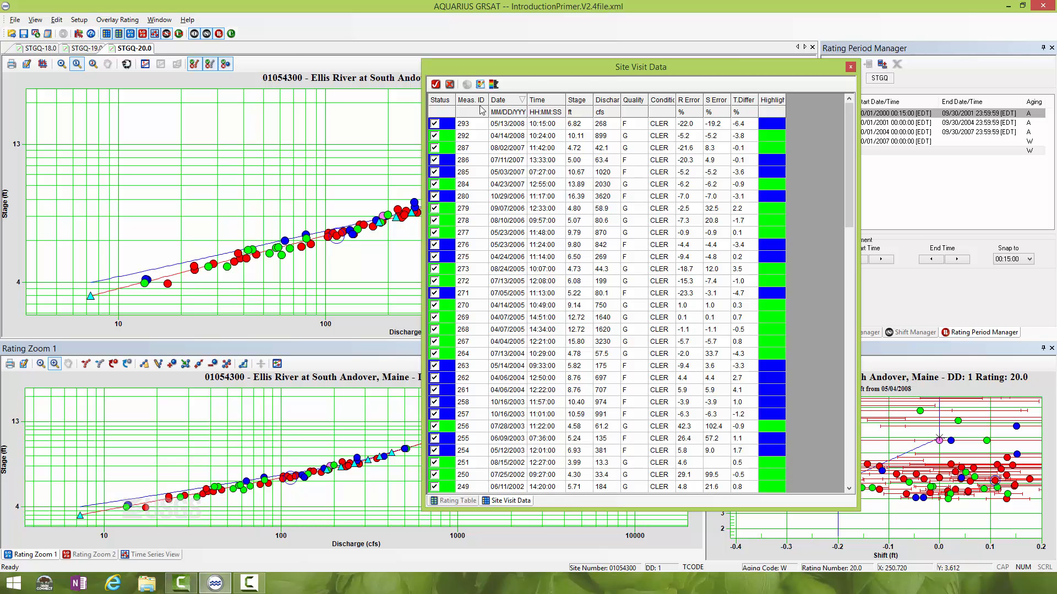
click(499, 128)
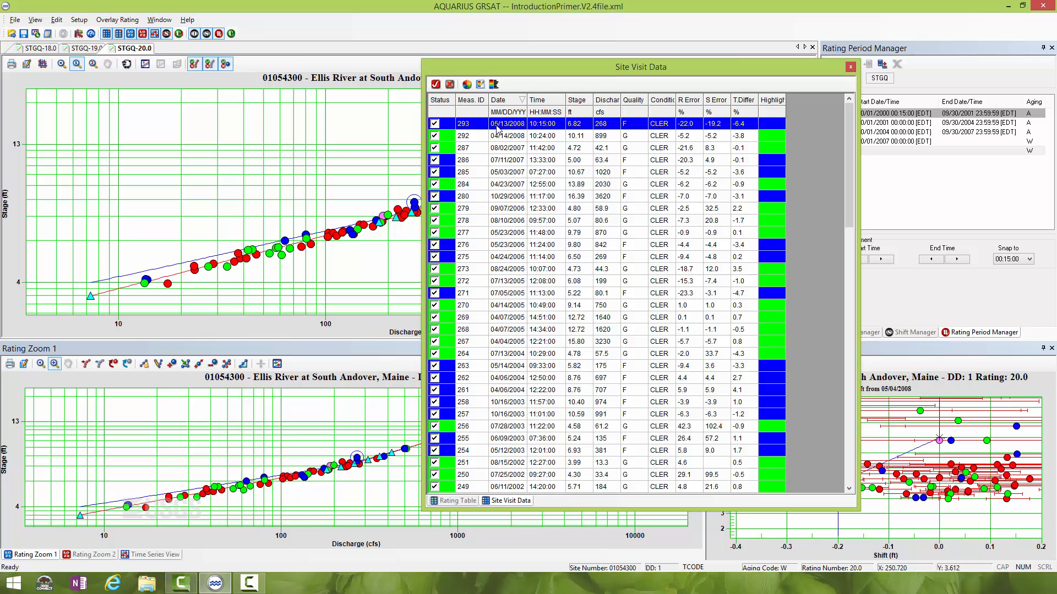
shift+click(504, 306)
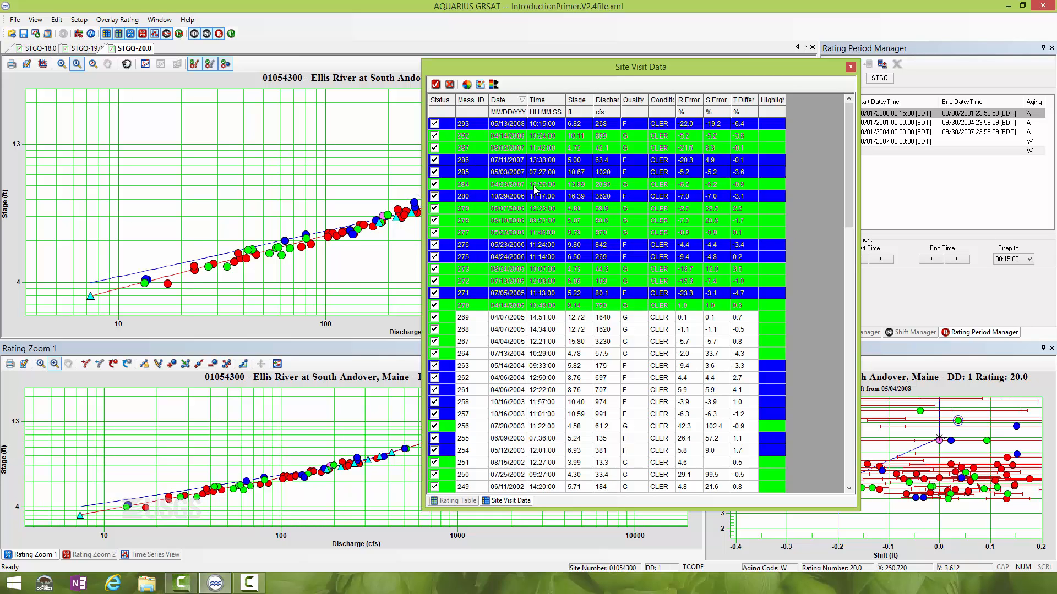
click(449, 84)
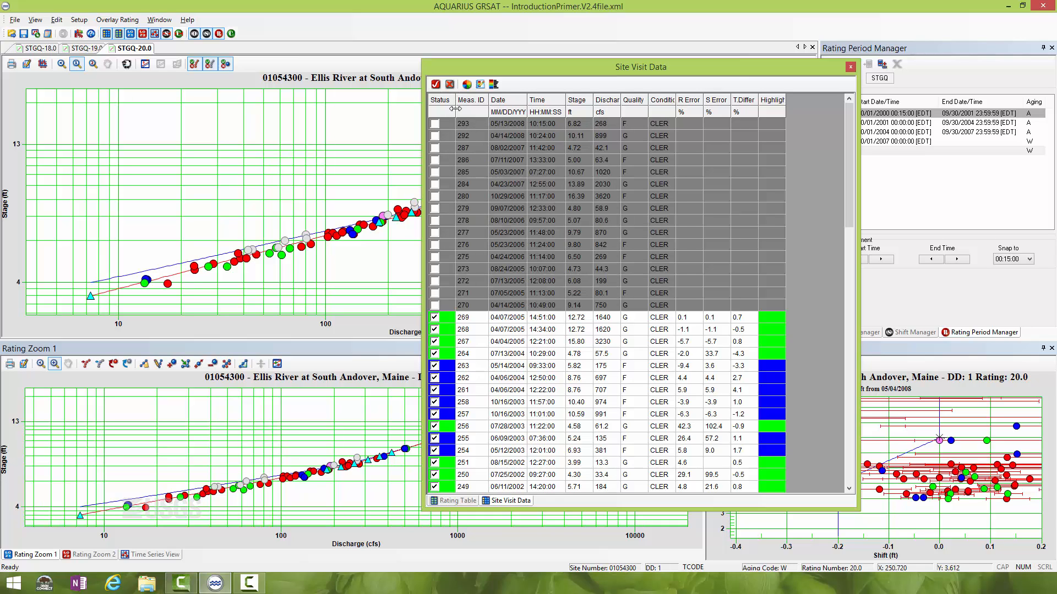
click(435, 84)
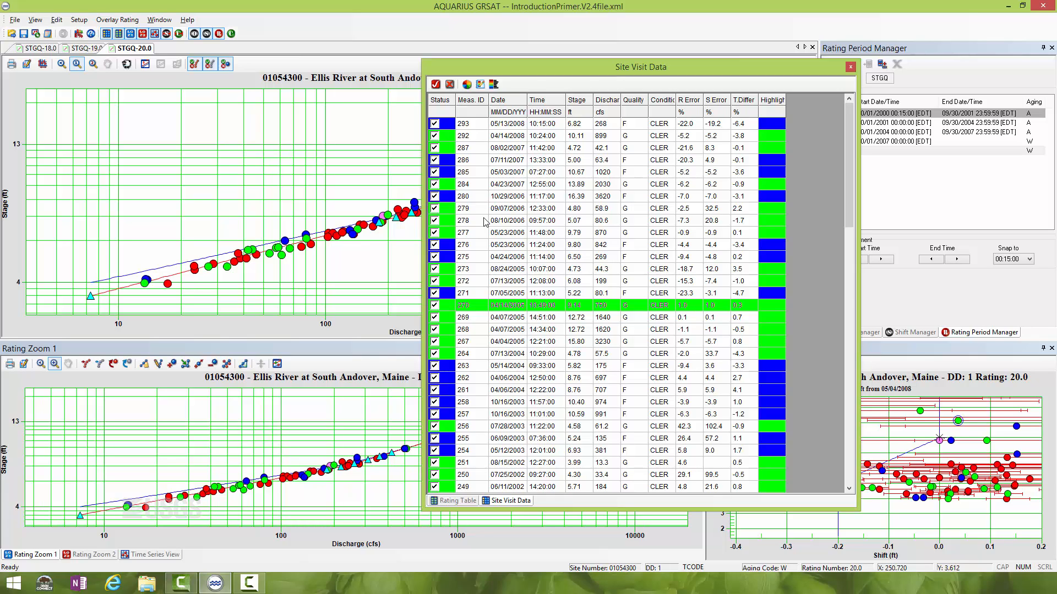
- Show the Rating Table in the floating pane, shrunk to fit its columns, and select the 3.80 ft stage row
click(455, 502)
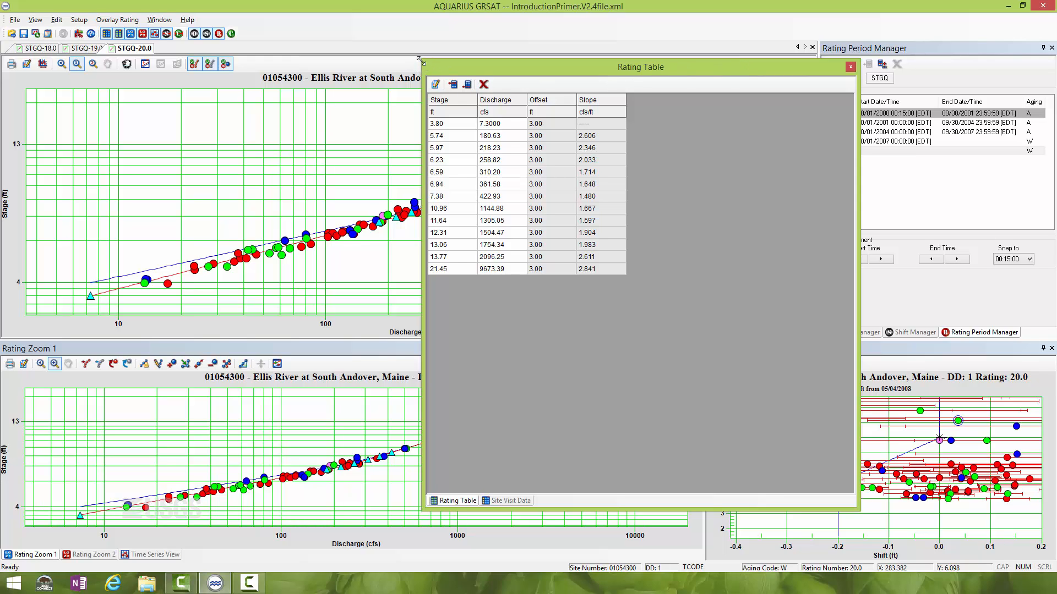
drag(422, 61, 787, 143)
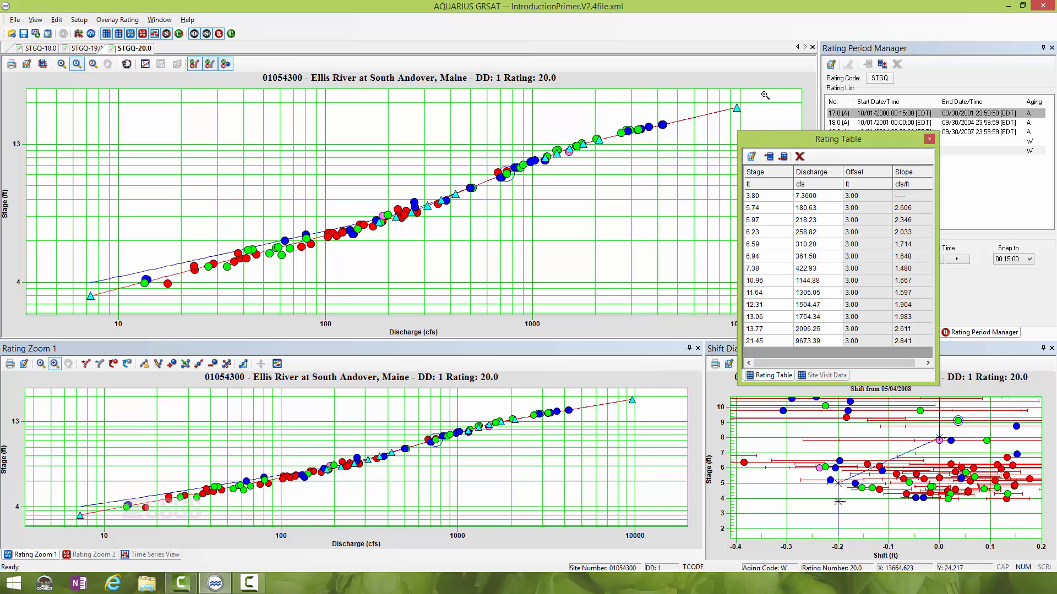
click(770, 198)
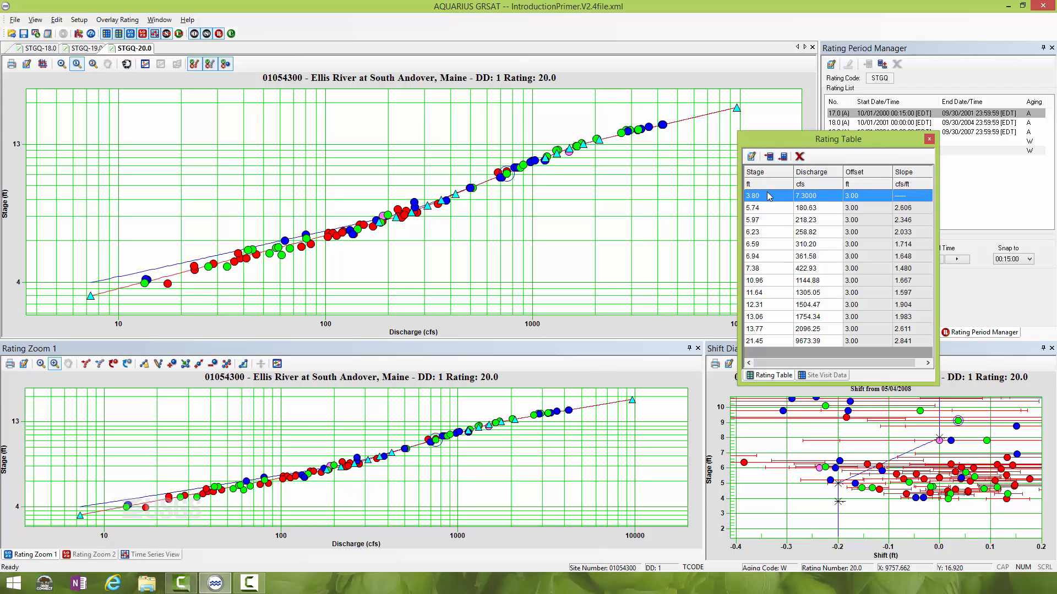
- Delete the 3.80 ft stage row from the rating table and undo the deletion
click(769, 223)
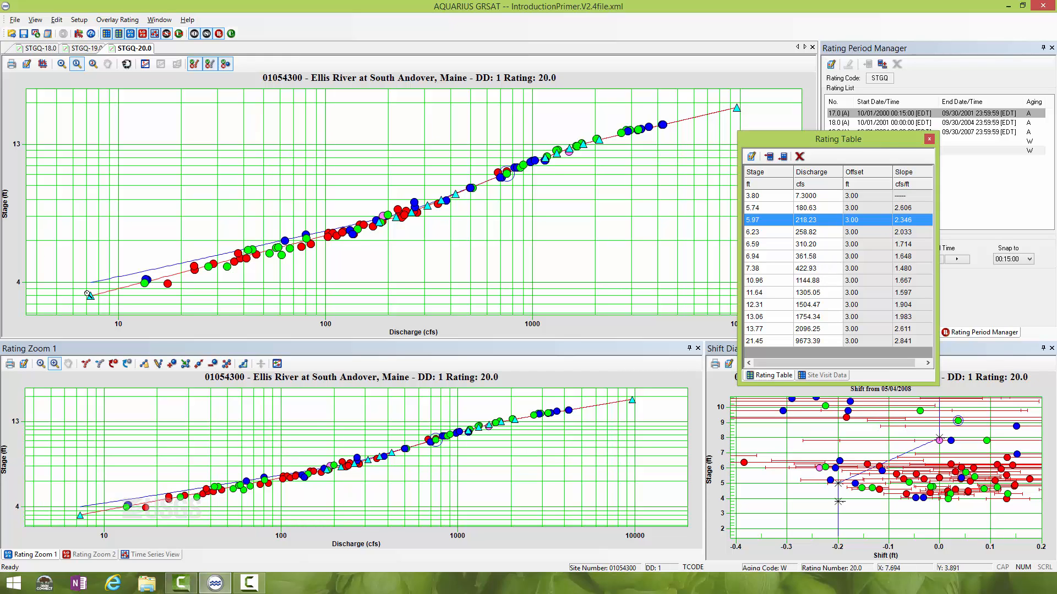
click(764, 198)
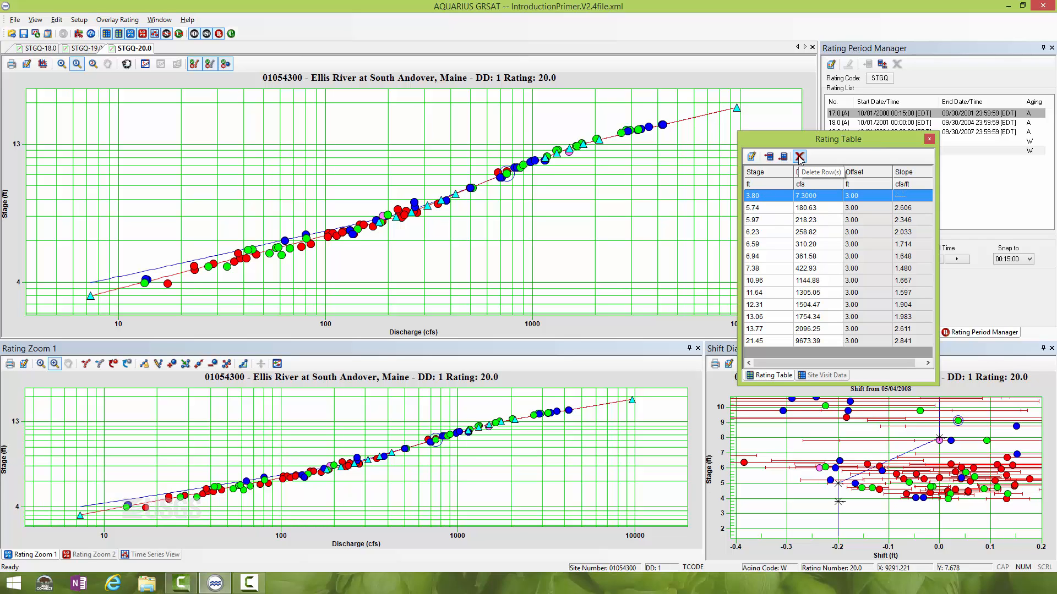
click(799, 157)
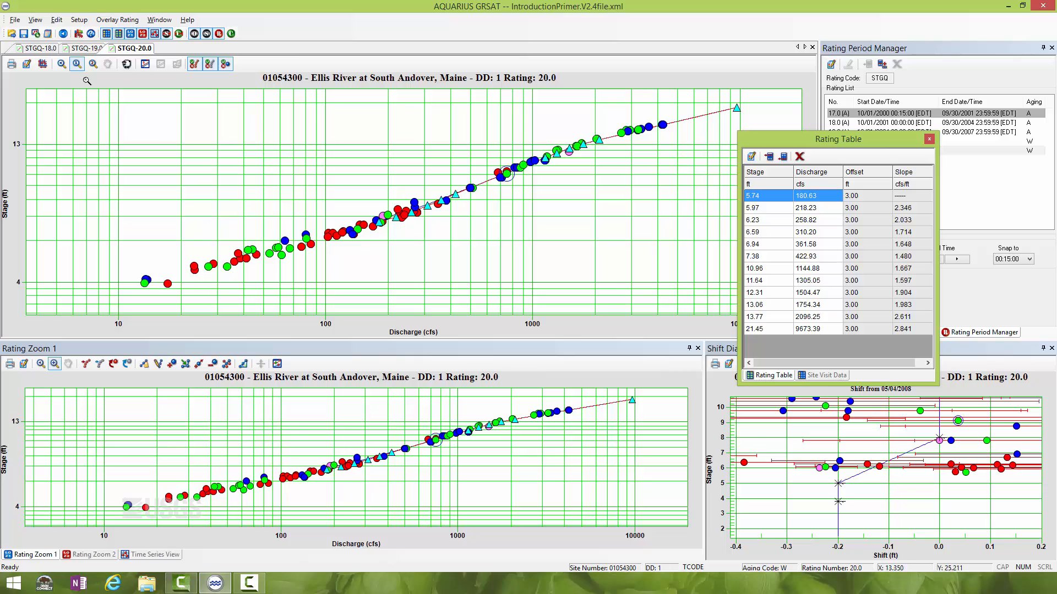
click(35, 20)
click(37, 21)
click(58, 20)
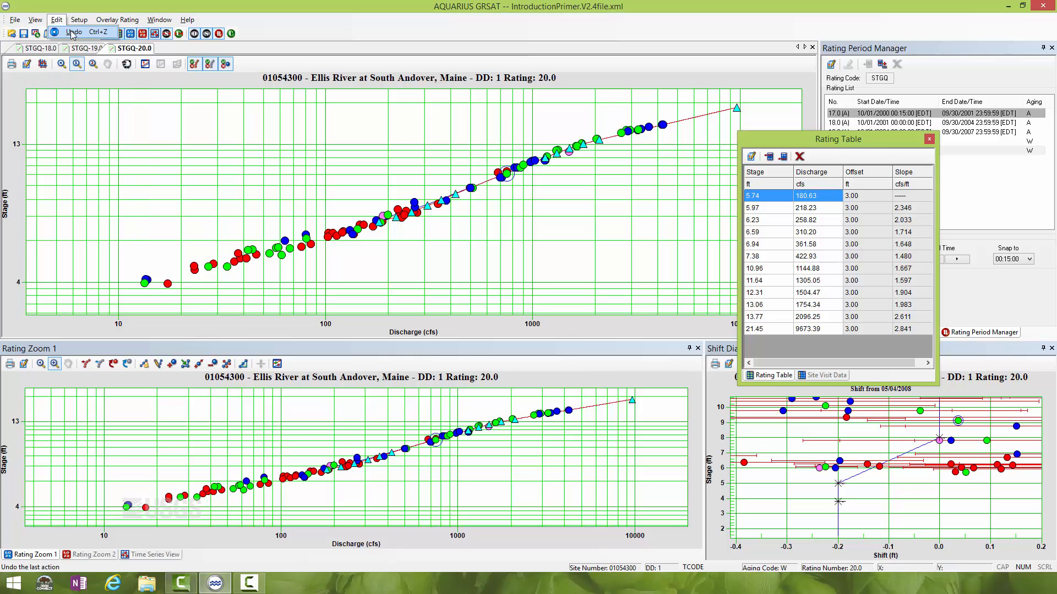
click(71, 32)
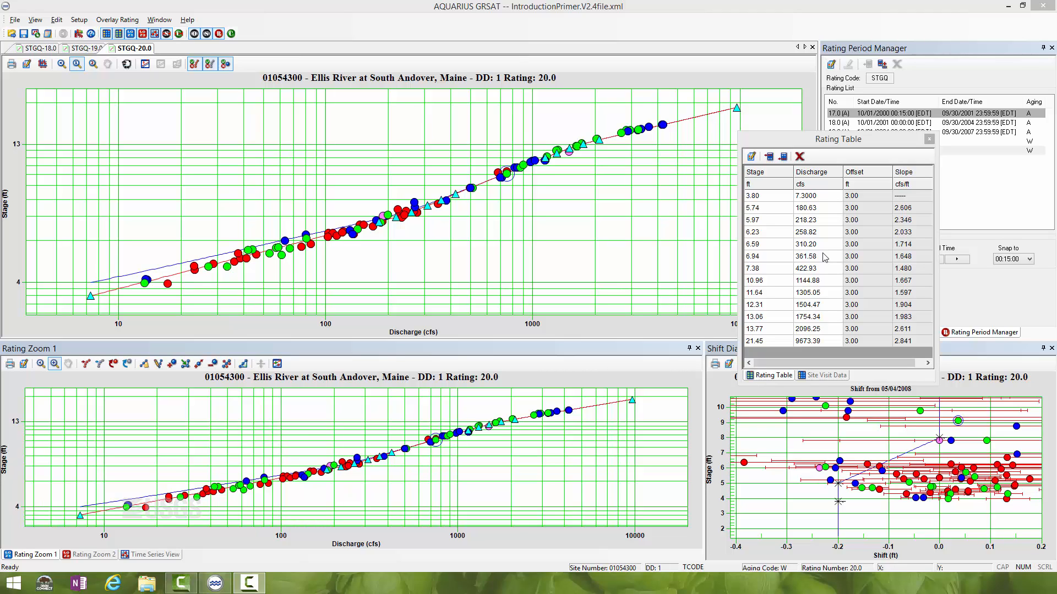
- Reset the panes to the default rating/shift layout and show the Offset Manager
click(40, 22)
click(68, 32)
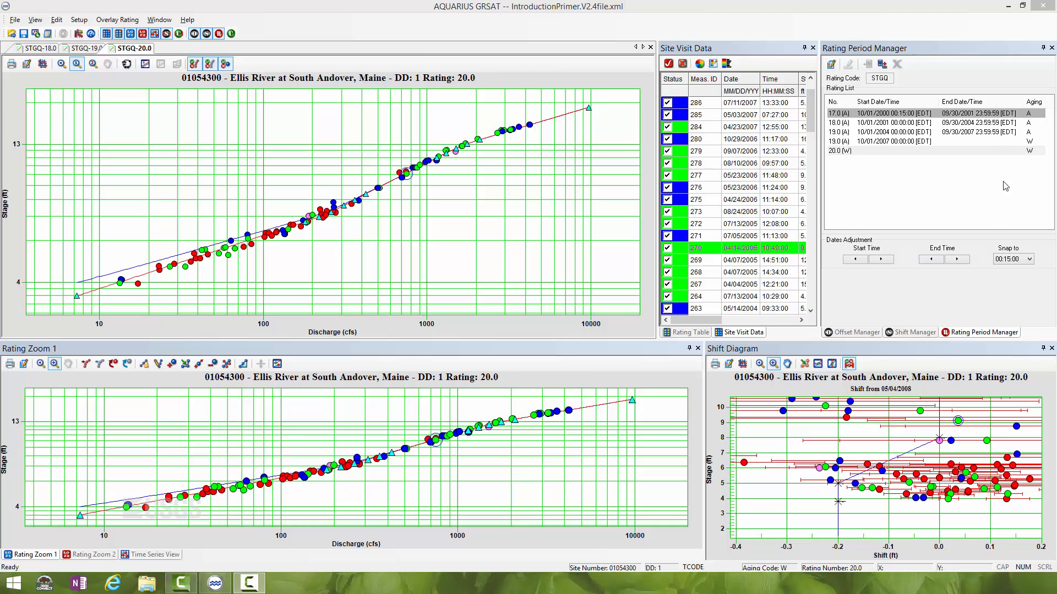
click(851, 334)
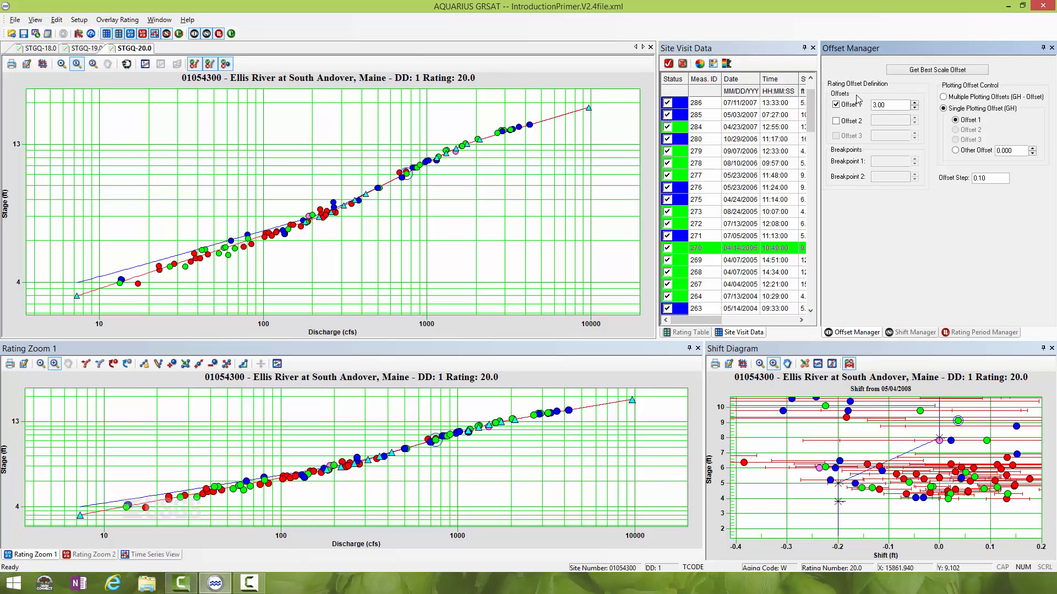
- Show the Shift Manager and inspect the setup details and input points of the 05/04/2008 shift without changing them
click(912, 333)
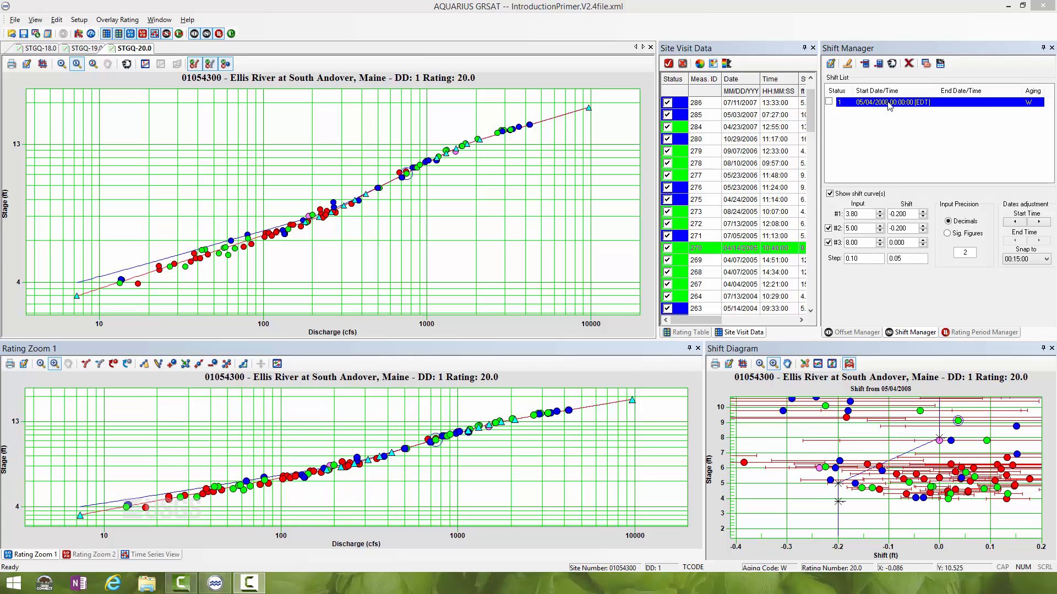
double_click(888, 103)
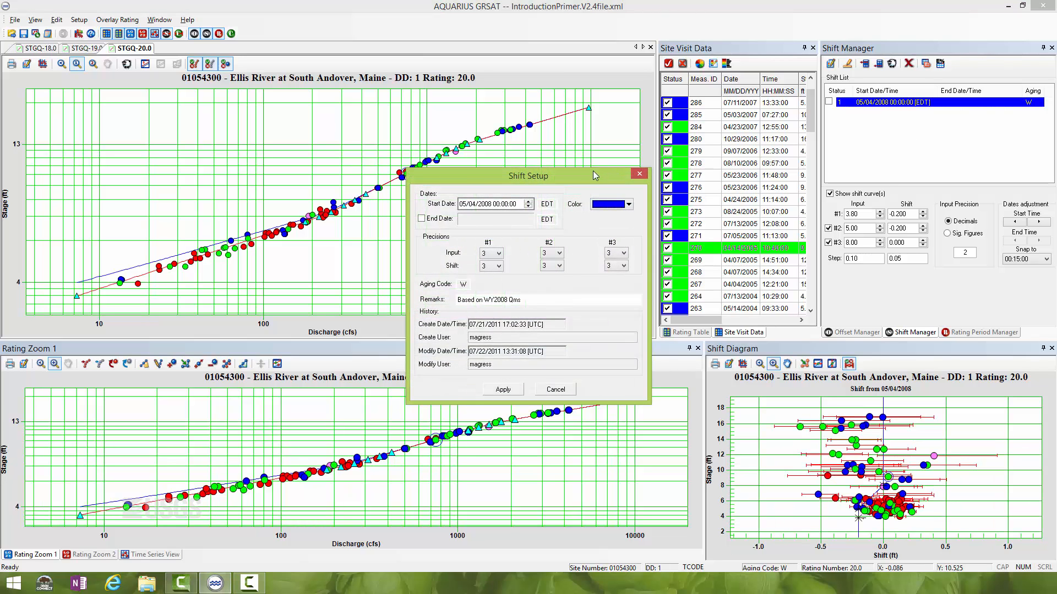
drag(595, 175, 487, 125)
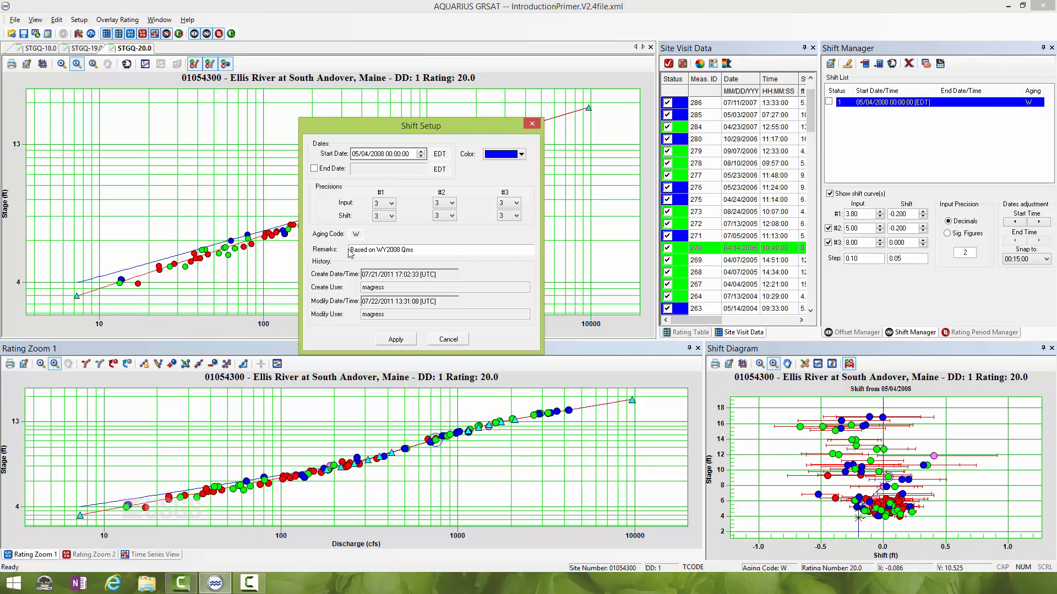
click(446, 340)
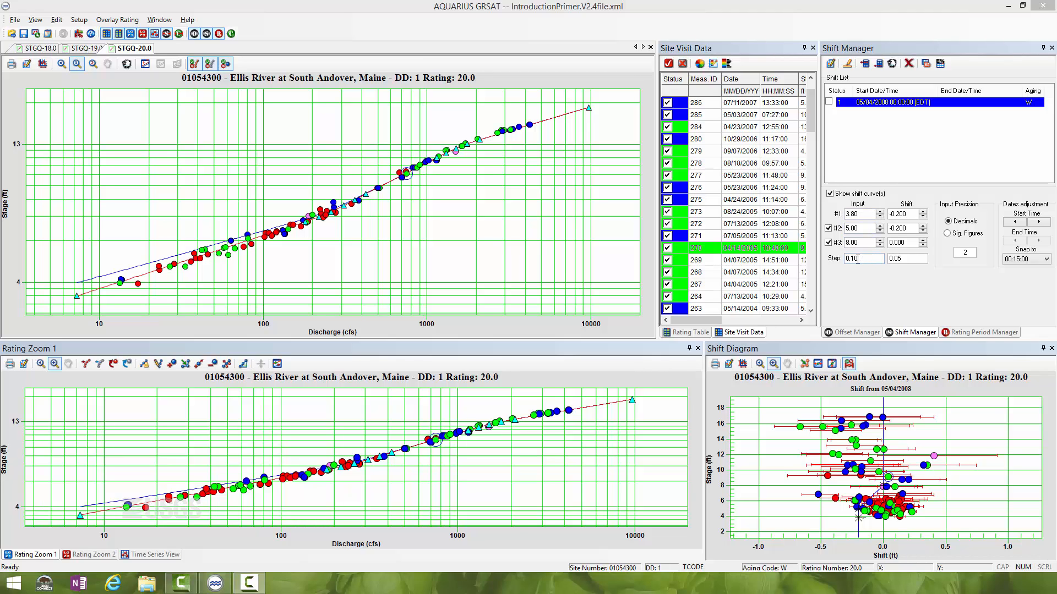
click(880, 241)
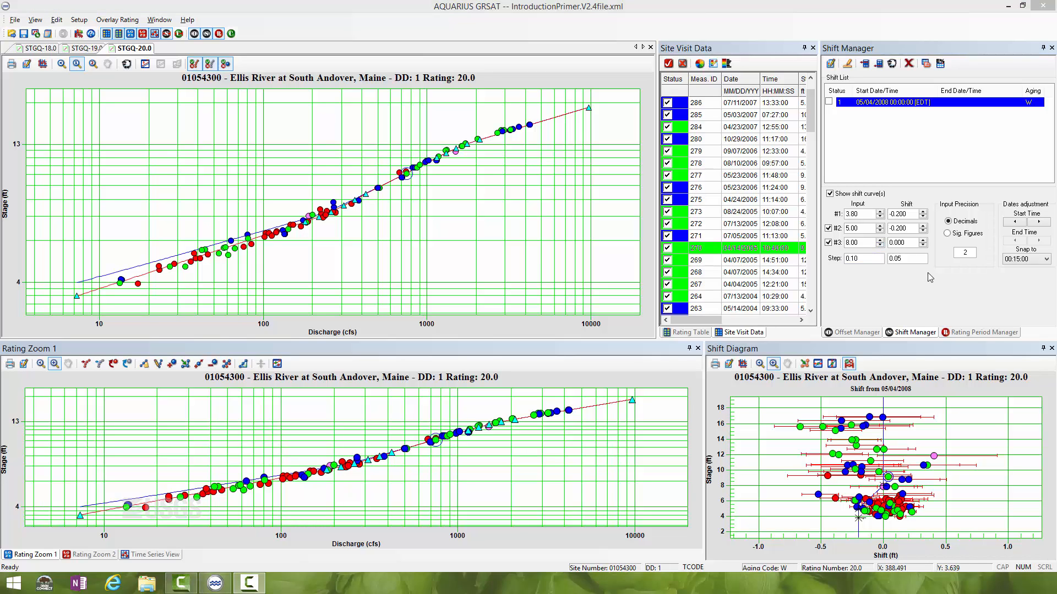
- Float and enlarge the Shift Diagram, and zoom it in on stages of about 2 to 10 ft
drag(883, 349, 491, 160)
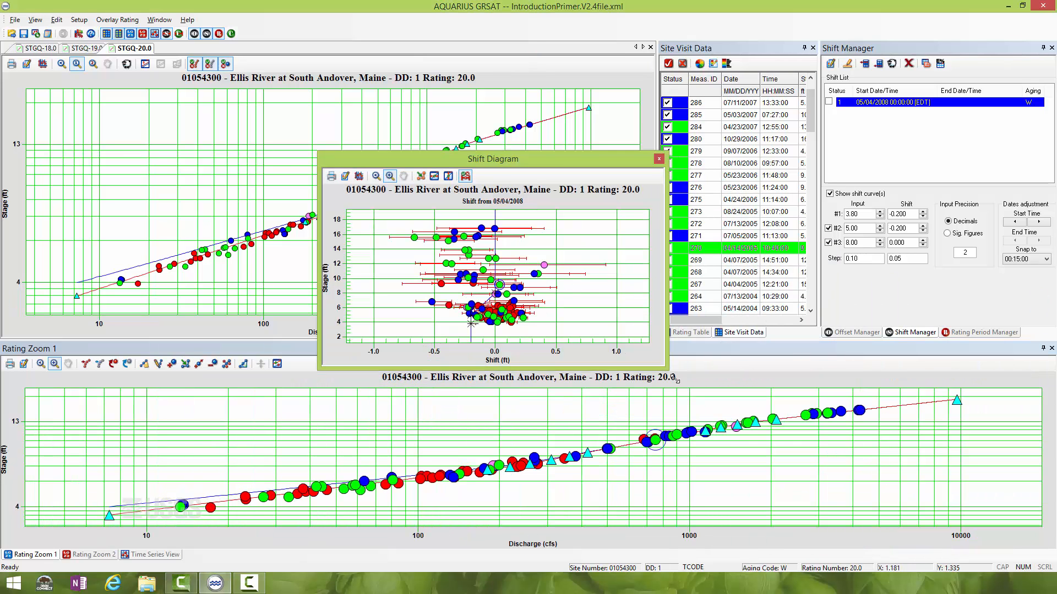
drag(676, 379, 853, 523)
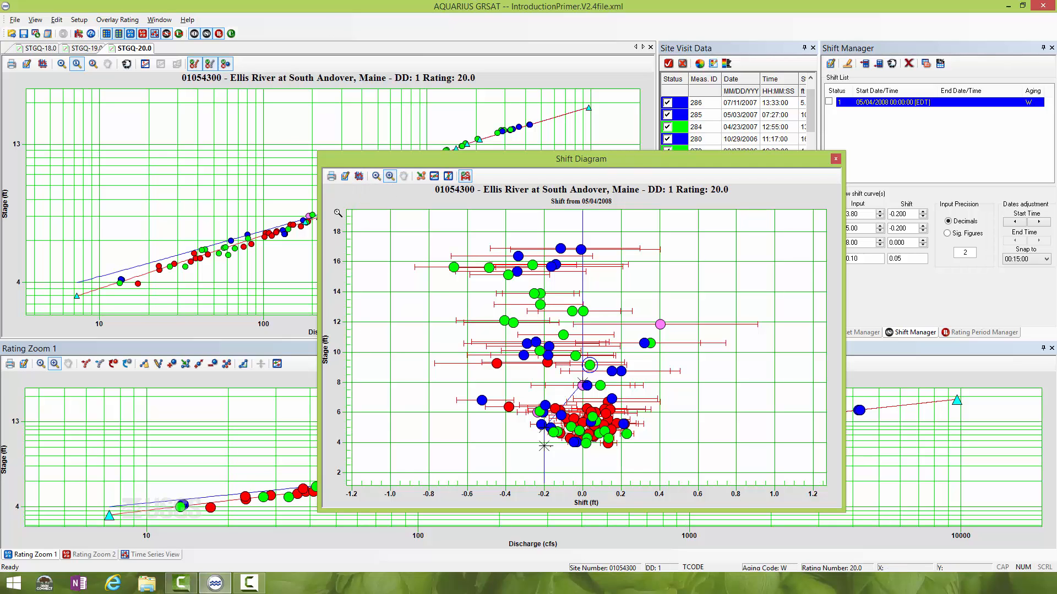
click(392, 178)
drag(418, 235, 751, 462)
click(374, 177)
drag(509, 349, 637, 484)
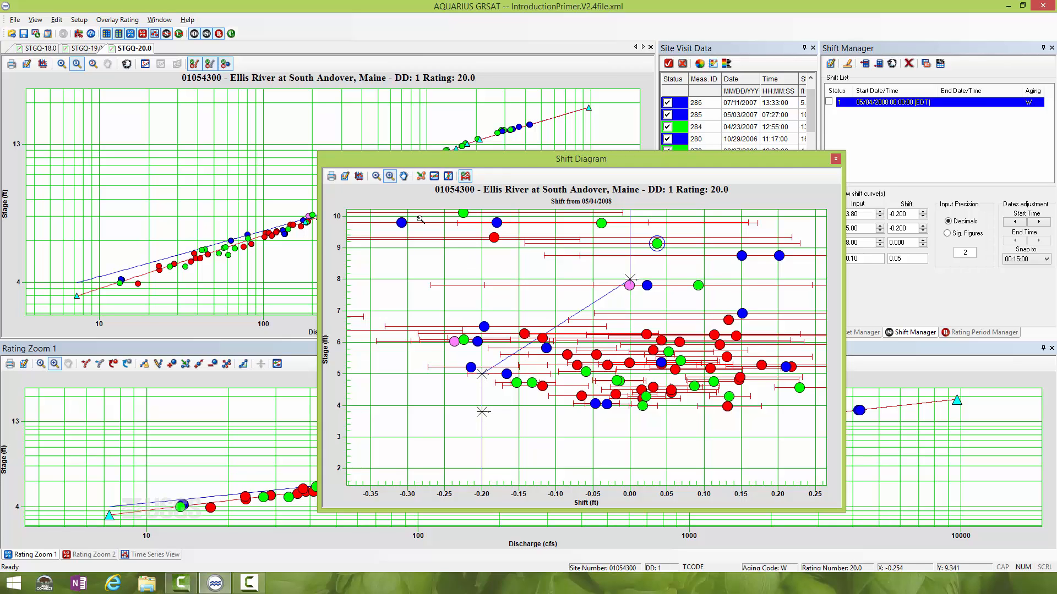
- Move the shift curve's lowest point to 2.96 ft at a -0.20 shift, trying free, horizontal-only and vertical-only moves
click(424, 178)
drag(476, 400, 482, 440)
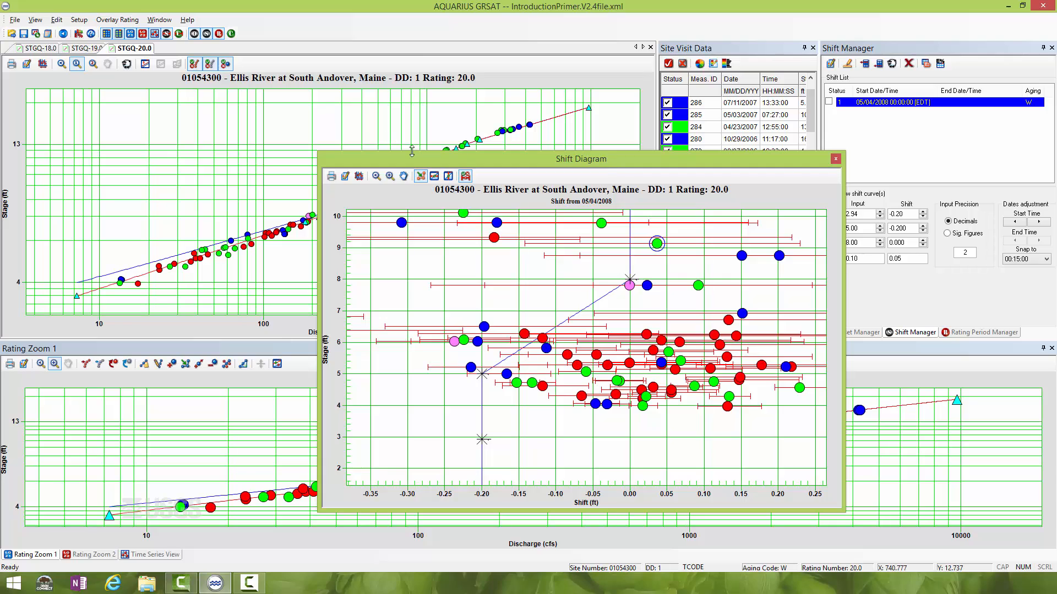
click(435, 177)
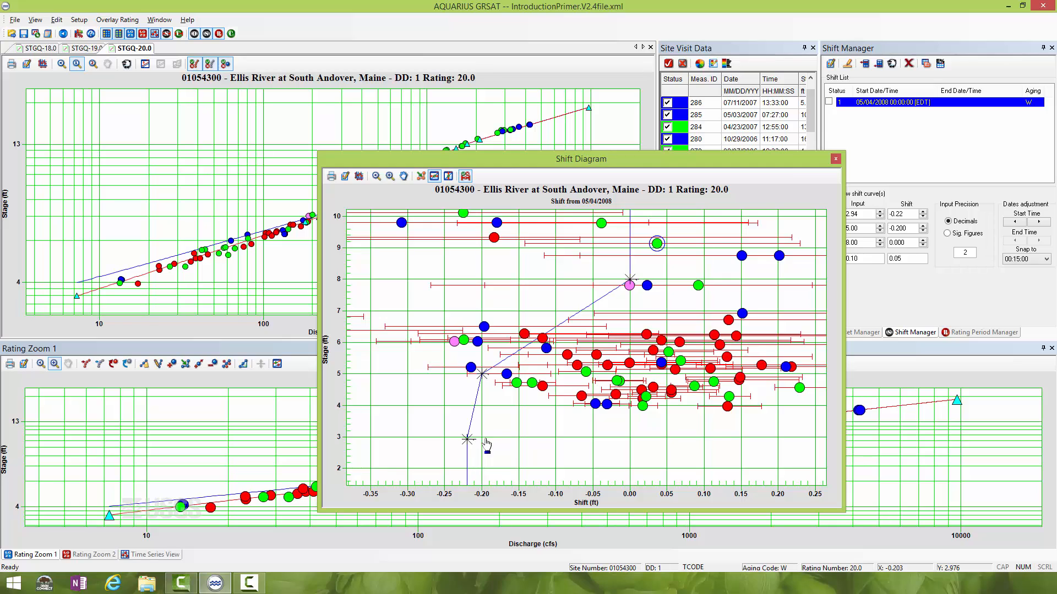
mouse_move(483, 440)
mouse_down()
mouse_move(531, 441)
mouse_move(446, 435)
mouse_move(481, 442)
mouse_up()
click(448, 176)
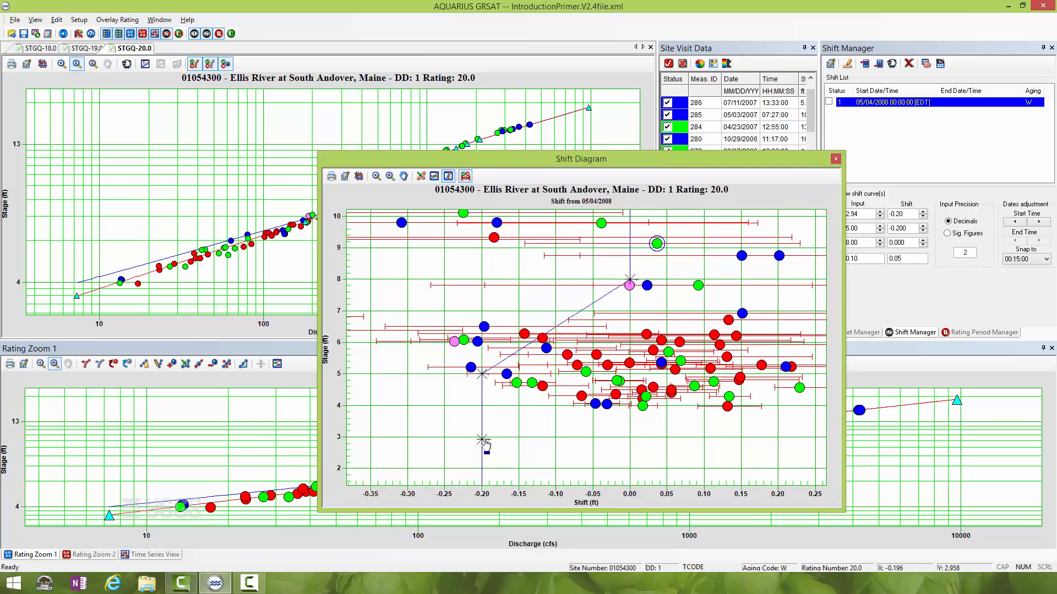
mouse_move(482, 440)
mouse_down()
mouse_move(483, 420)
mouse_move(472, 428)
mouse_move(472, 464)
mouse_move(476, 439)
mouse_up()
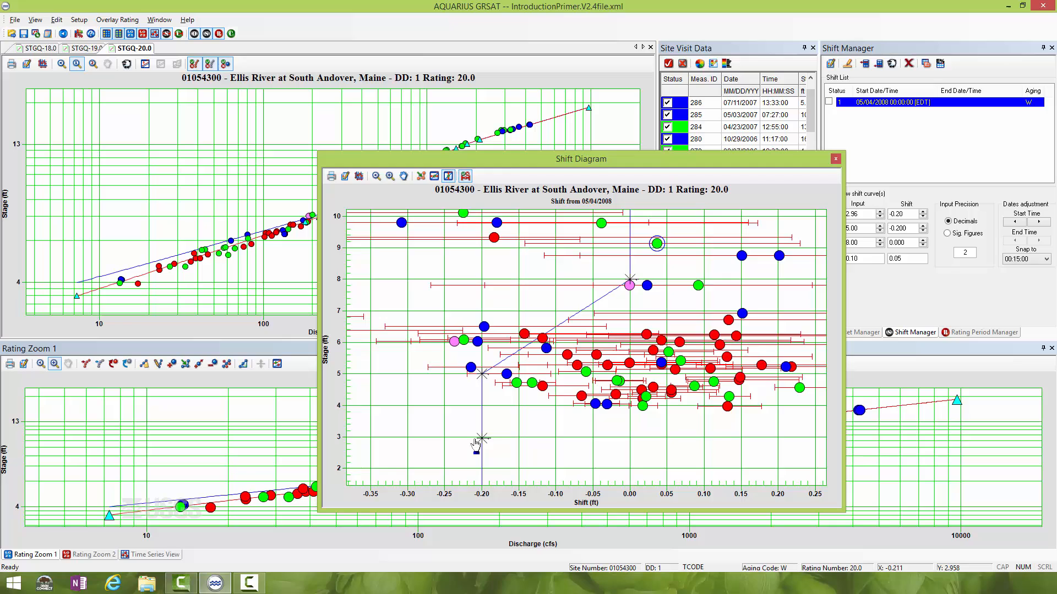
- Hide and reshow the measurement error bars in the Shift Diagram, and reset the panes to the default layout
click(466, 177)
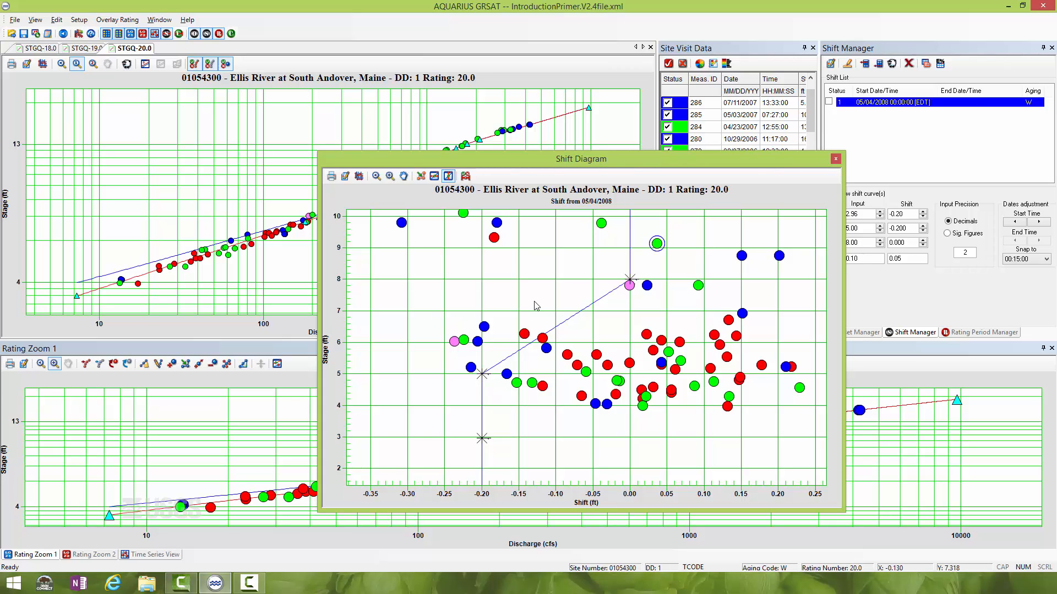
click(466, 176)
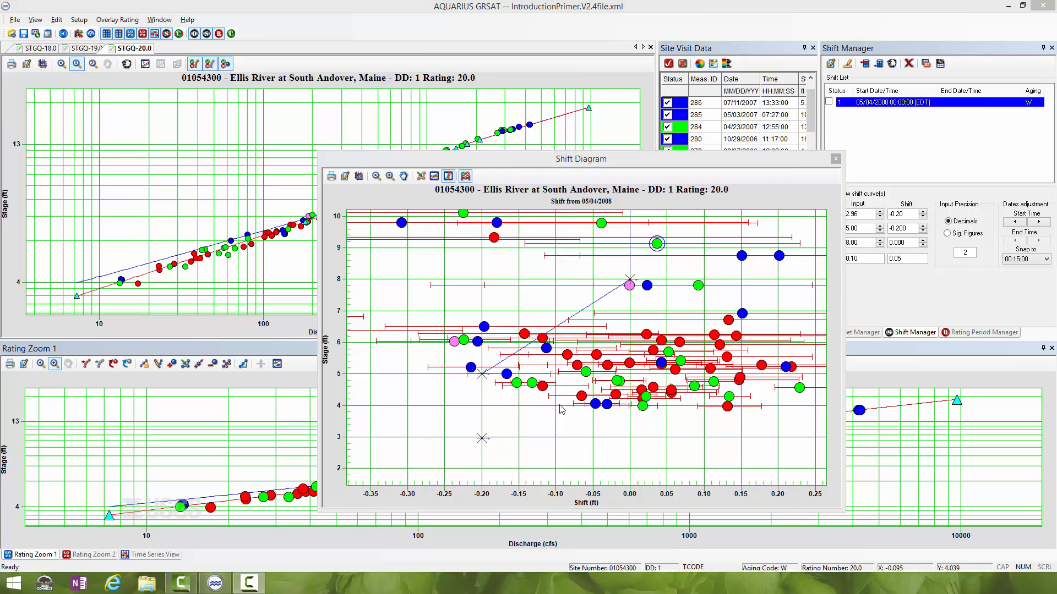
click(36, 20)
click(49, 32)
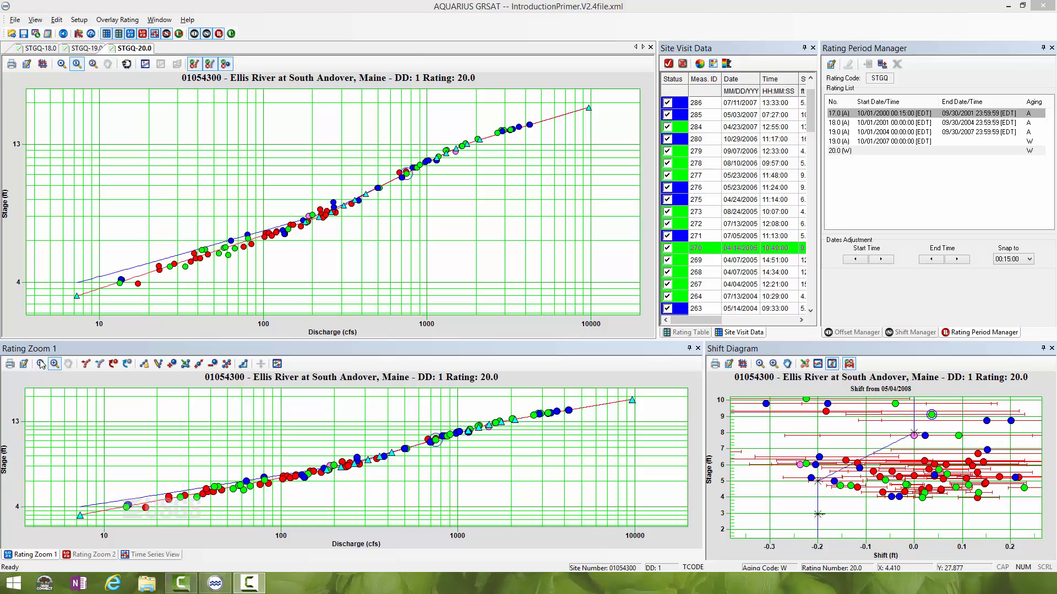
- Disable and re-enable all measurements, and disable only the group near the curve's upper end in Rating Zoom 1
click(100, 364)
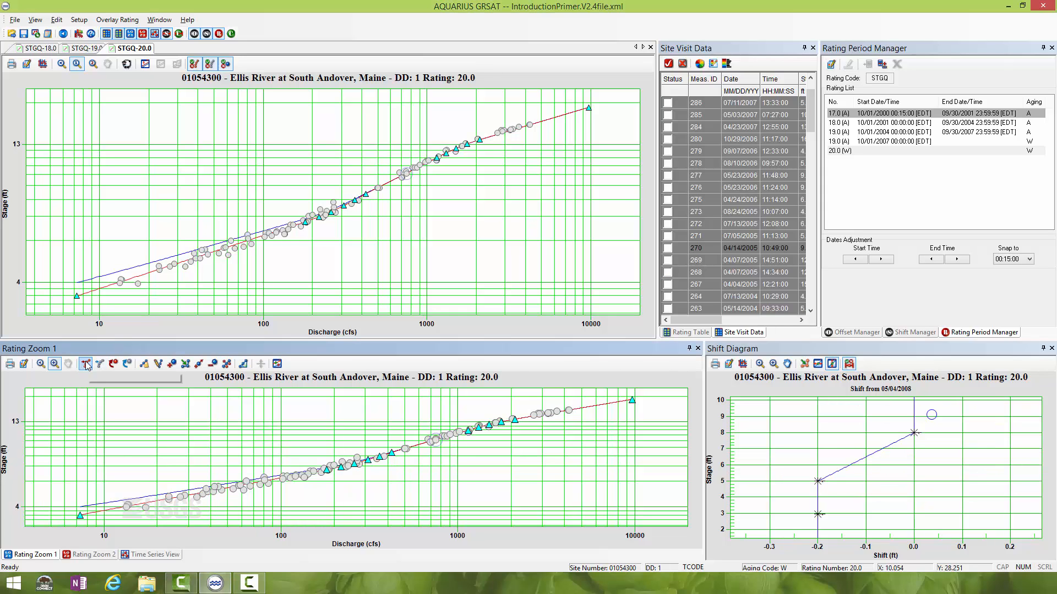
click(86, 365)
click(114, 365)
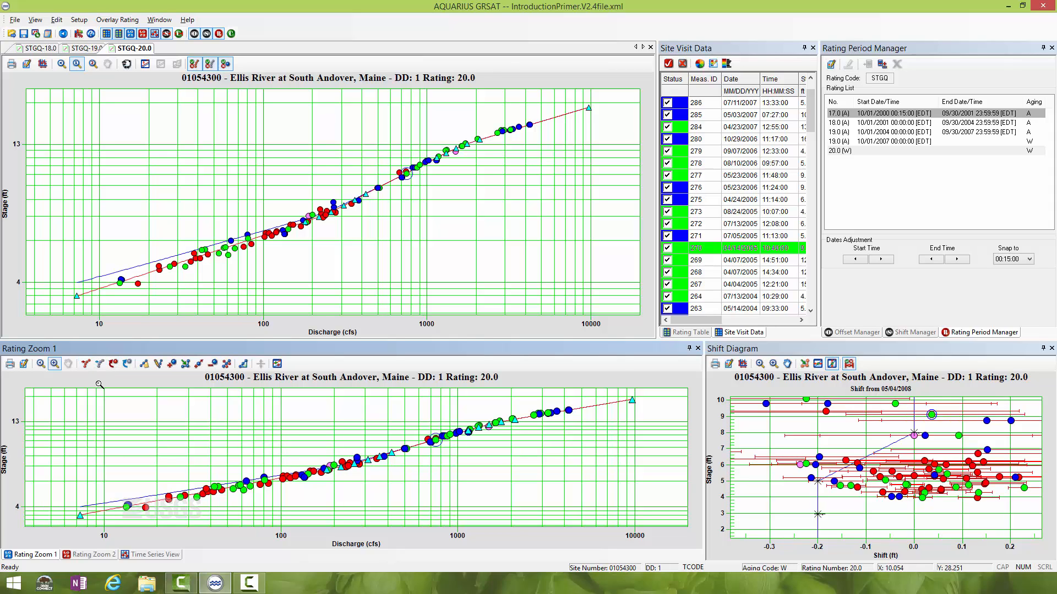
click(128, 364)
drag(517, 400, 605, 445)
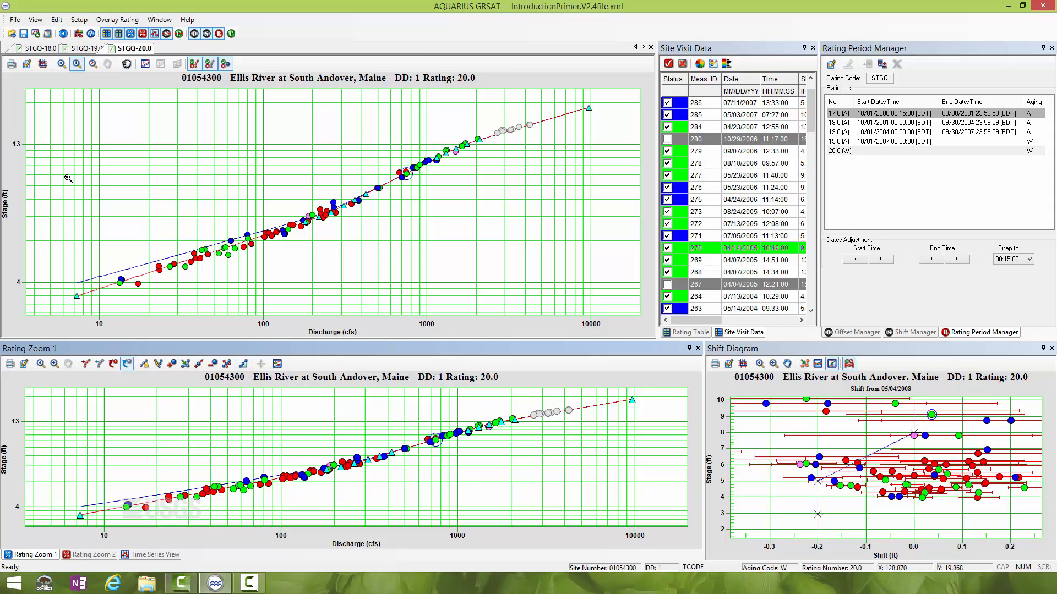
- Hide and reshow the disabled measurements on the plots, and enable the group near the curve's upper end again
click(211, 64)
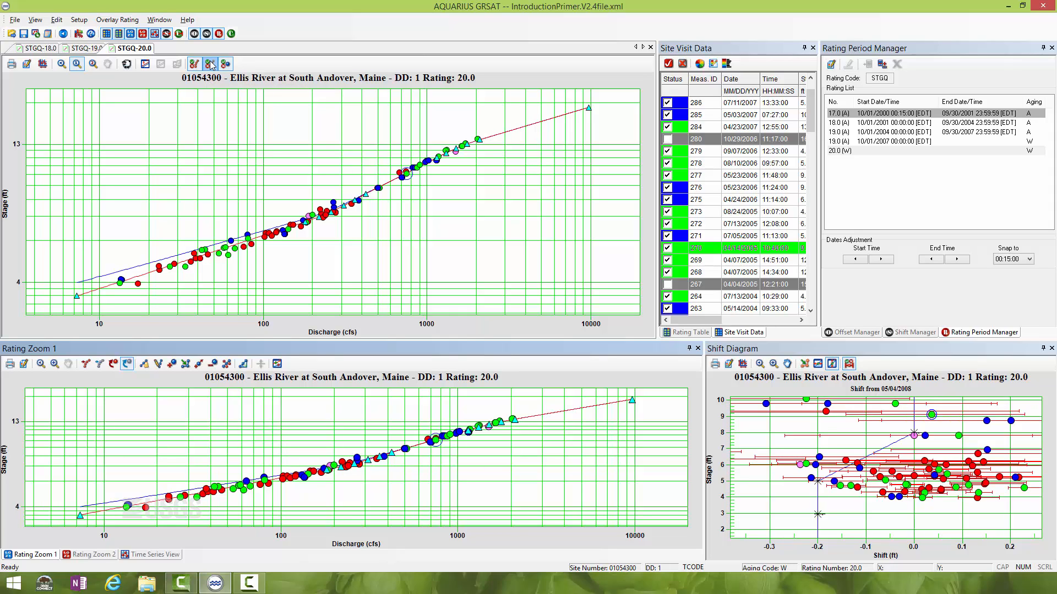
click(211, 64)
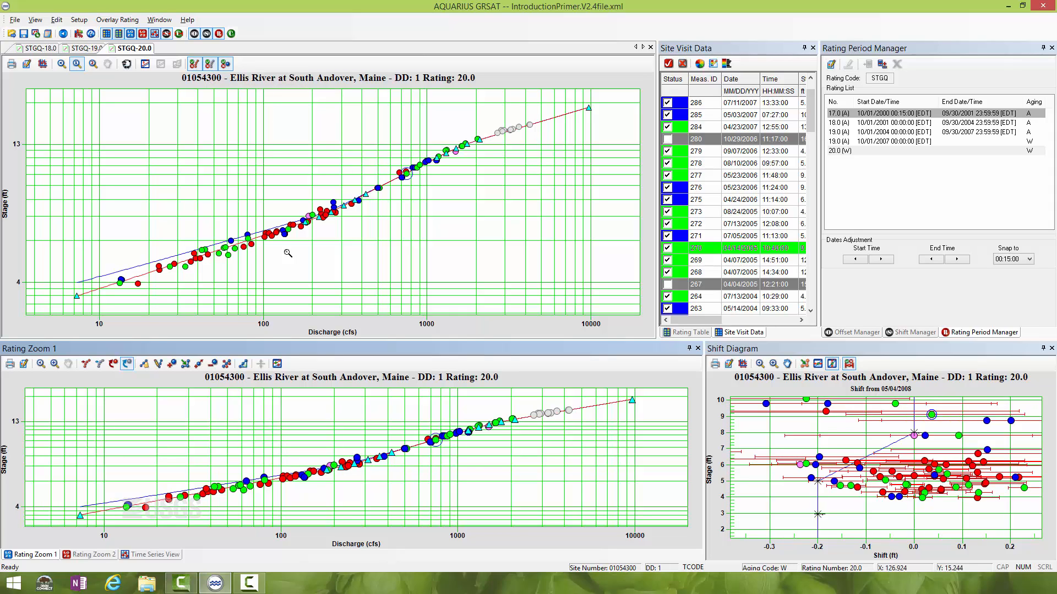
click(114, 364)
drag(553, 439, 598, 446)
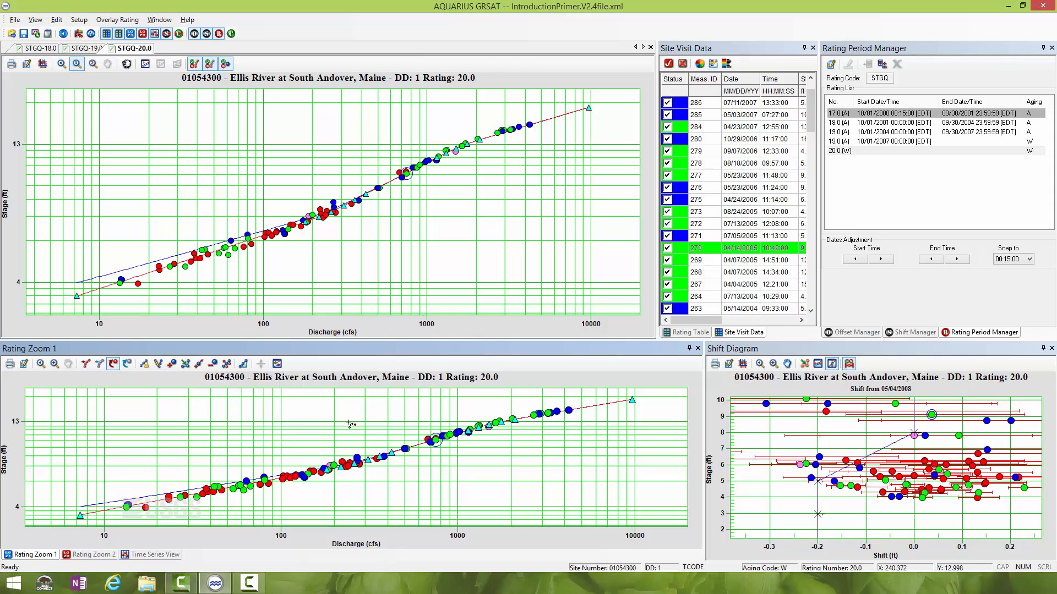
- Add a rating point beyond the curve's upper end at about 12,800 cfs and move it to about 13,700 cfs
click(173, 364)
click(654, 397)
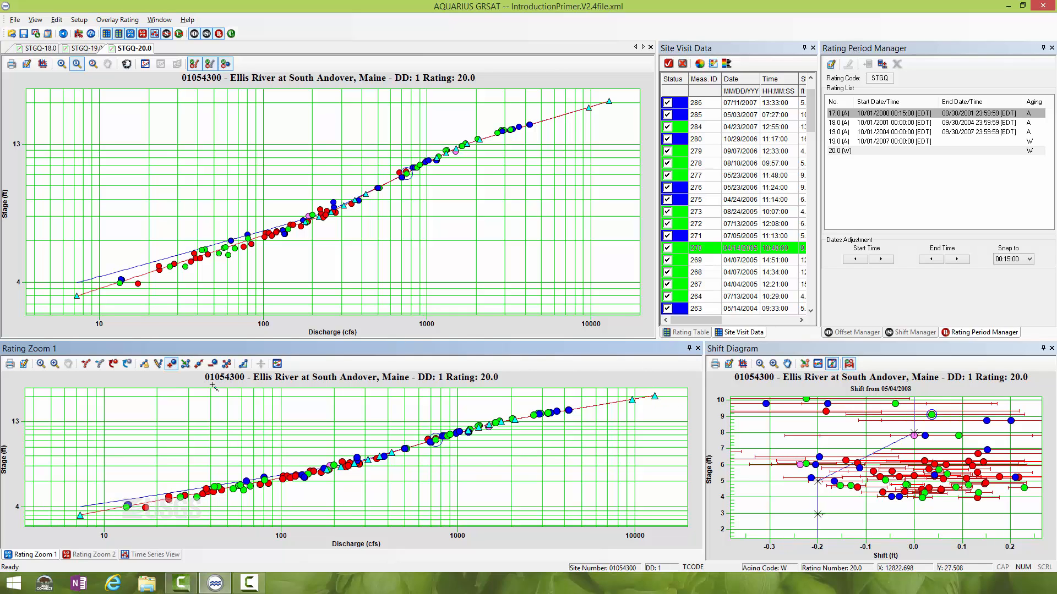
click(186, 365)
mouse_move(654, 404)
mouse_down()
mouse_move(659, 413)
mouse_move(660, 403)
mouse_up()
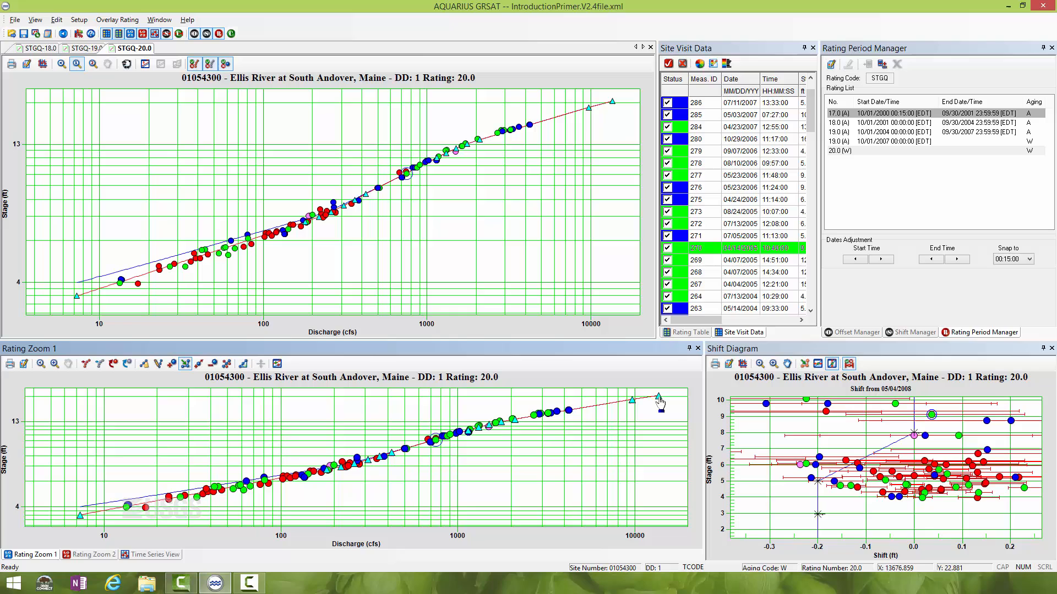
- Delete the added rating point beyond the curve's upper end
click(213, 364)
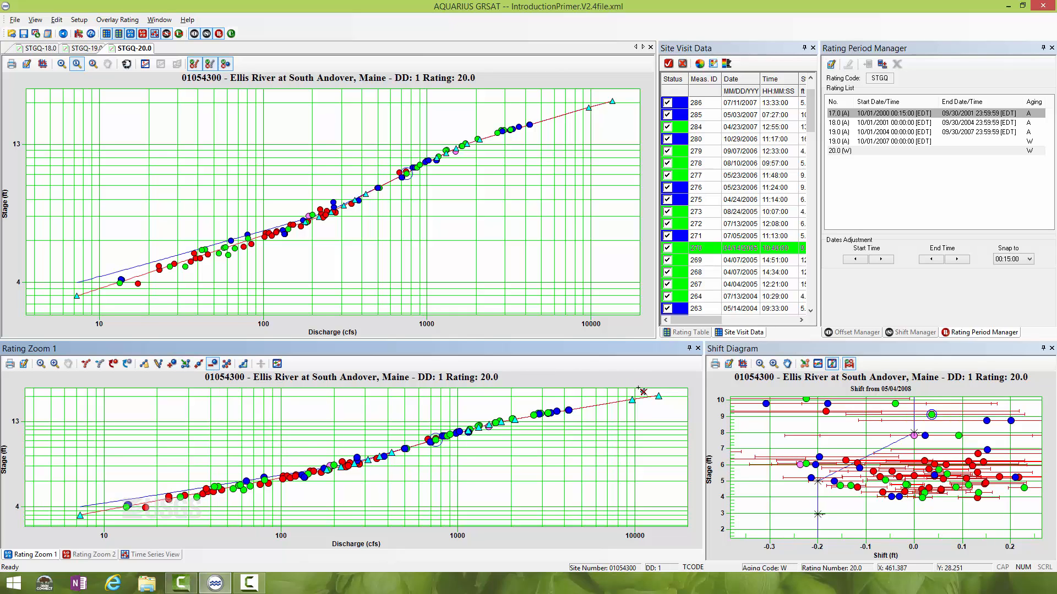
drag(639, 388, 682, 422)
- Measure the slope of the rating's lower segment between stages of 3.88 and 5.57 ft
click(244, 365)
click(127, 511)
drag(127, 510, 138, 474)
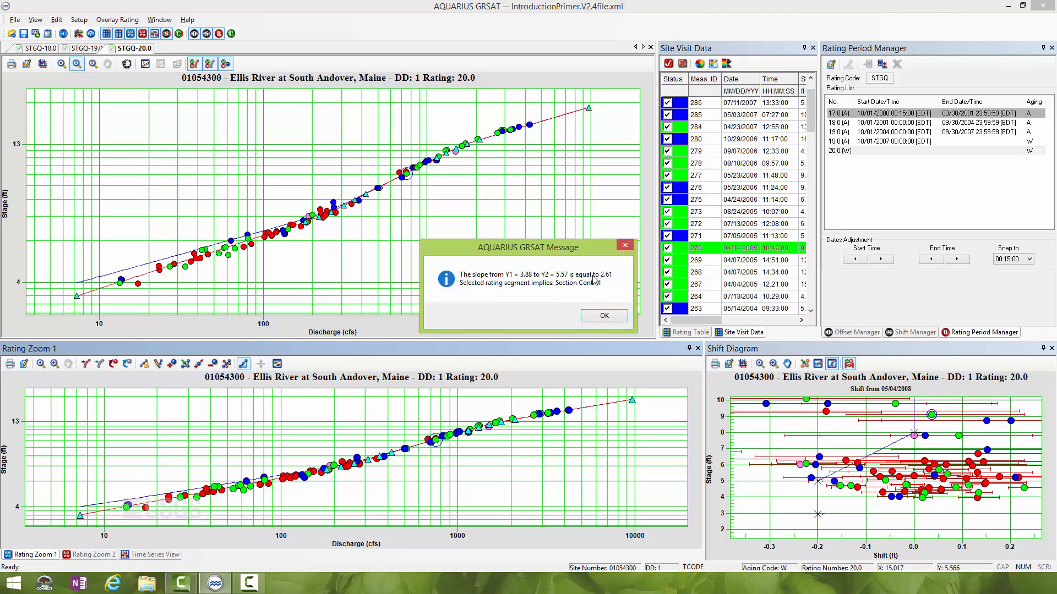
click(604, 317)
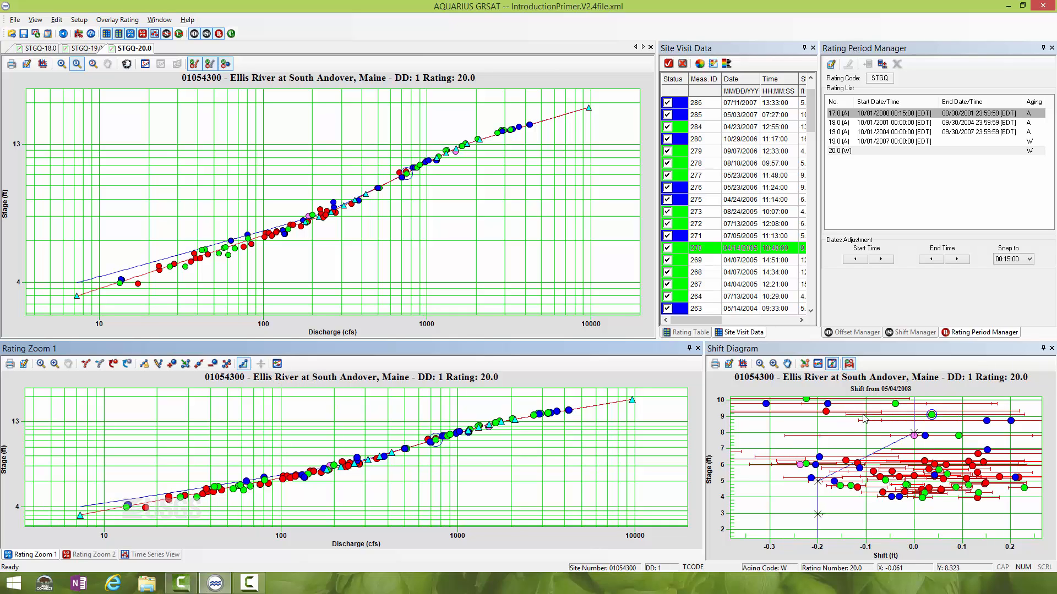
- Show the cross markers in Rating Zoom 1 and zoom in on the curve between about 300 and 1,300 cfs
click(278, 367)
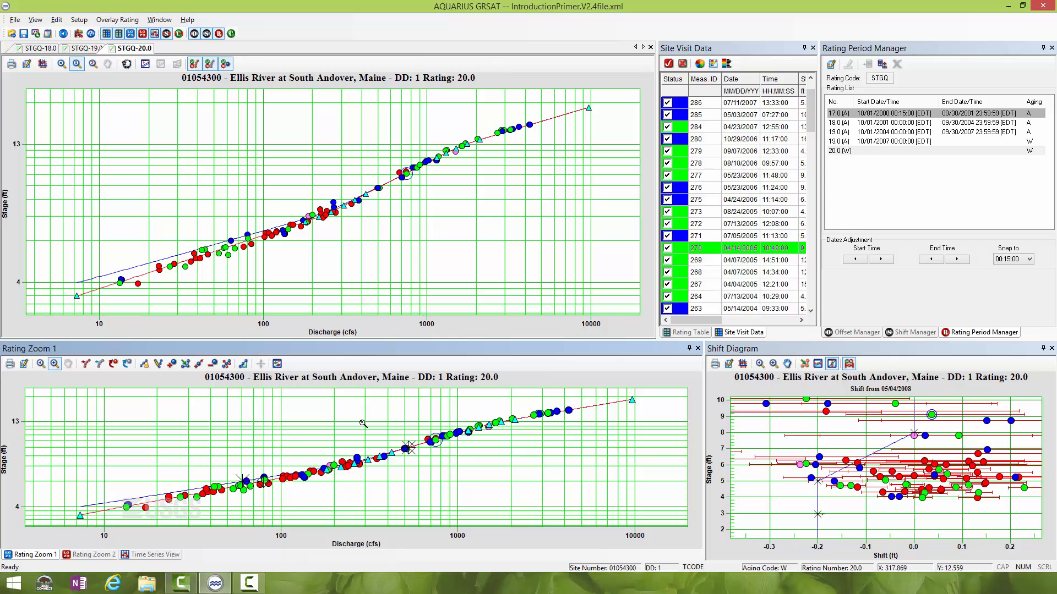
drag(363, 424, 482, 479)
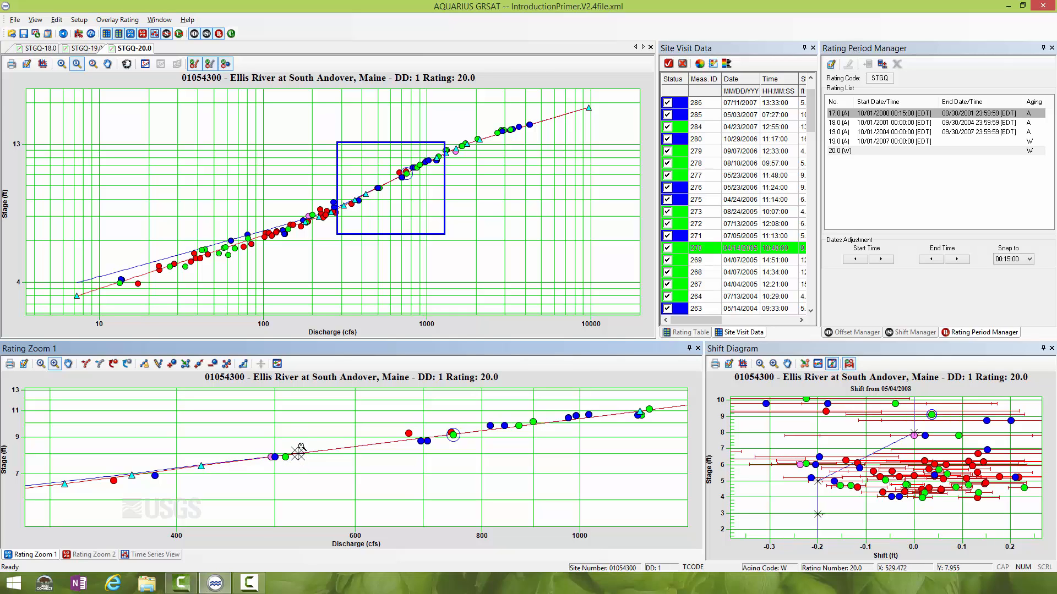
- Move the upper shift point in Rating Zoom 1 to about 8.2 ft stage and -0.04 ft shift, and hide the cross markers
click(276, 367)
click(278, 366)
mouse_move(335, 442)
mouse_down()
mouse_move(361, 444)
mouse_move(344, 429)
mouse_move(253, 469)
mouse_move(207, 455)
mouse_move(298, 438)
mouse_move(299, 425)
mouse_move(316, 433)
mouse_move(518, 399)
mouse_move(292, 452)
mouse_move(327, 449)
mouse_up()
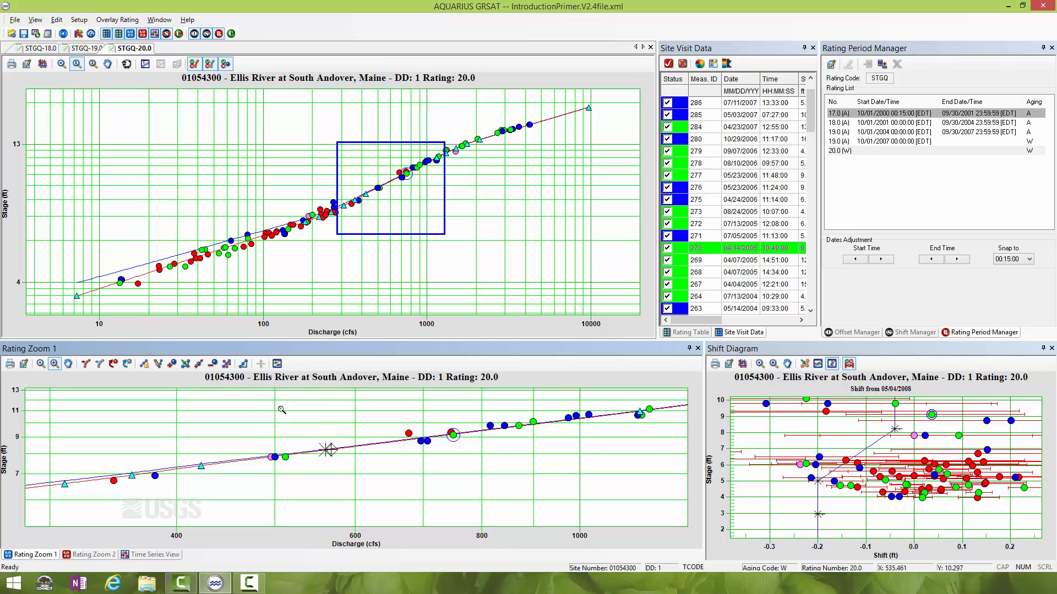
click(41, 364)
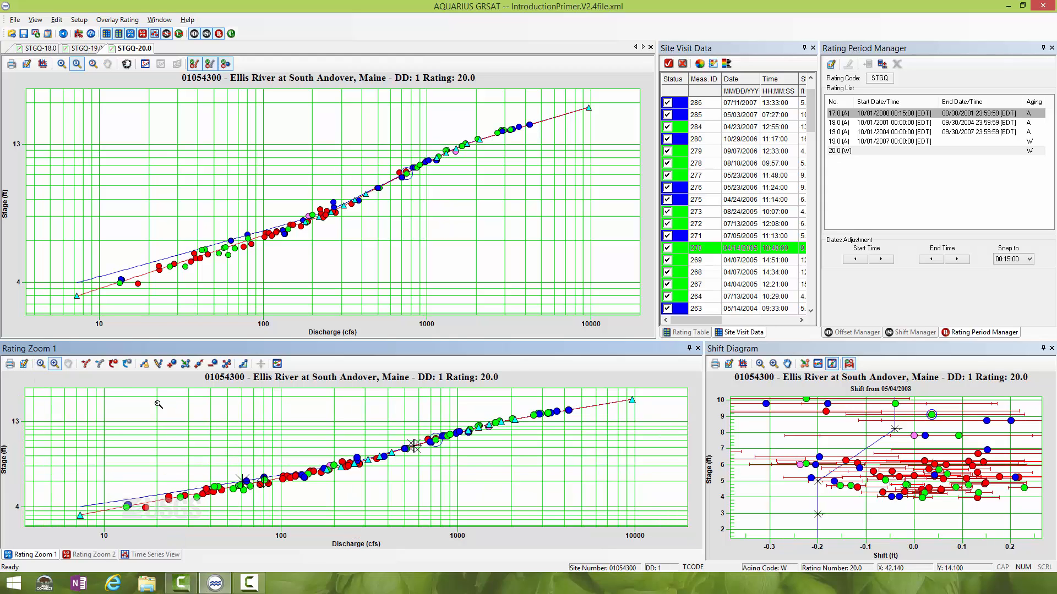
click(277, 364)
- View the Rating Zoom 2 and Time Series View graphs, check the time series graph properties, and return to Rating Zoom 1
click(95, 554)
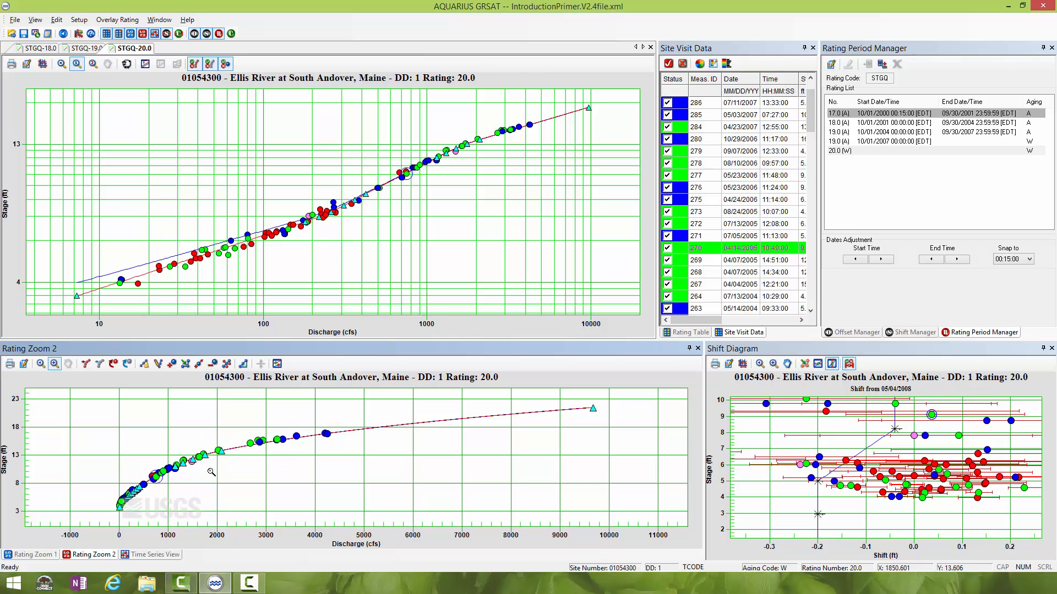
click(168, 554)
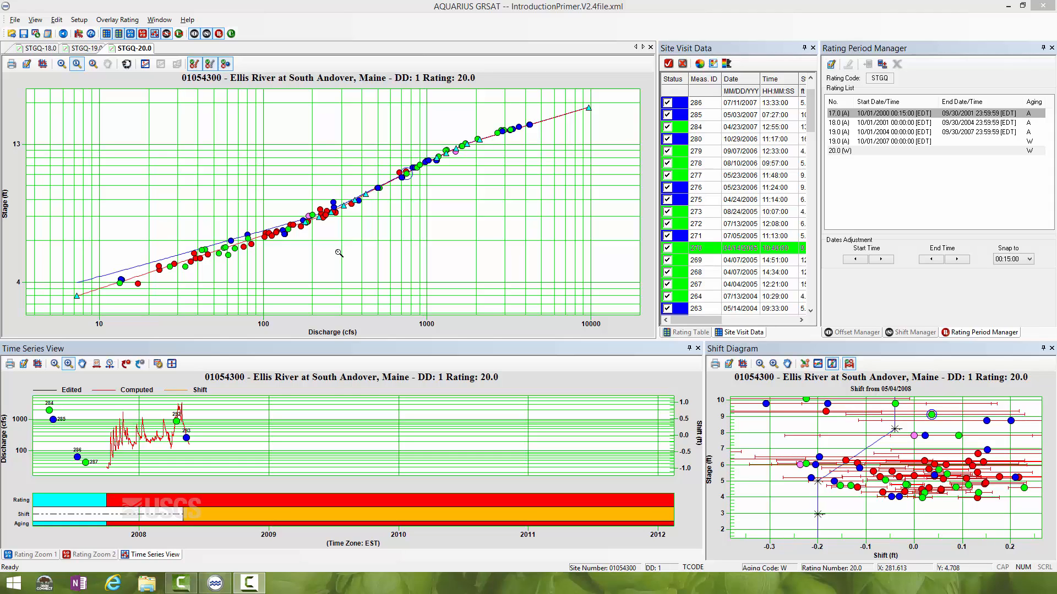
click(23, 365)
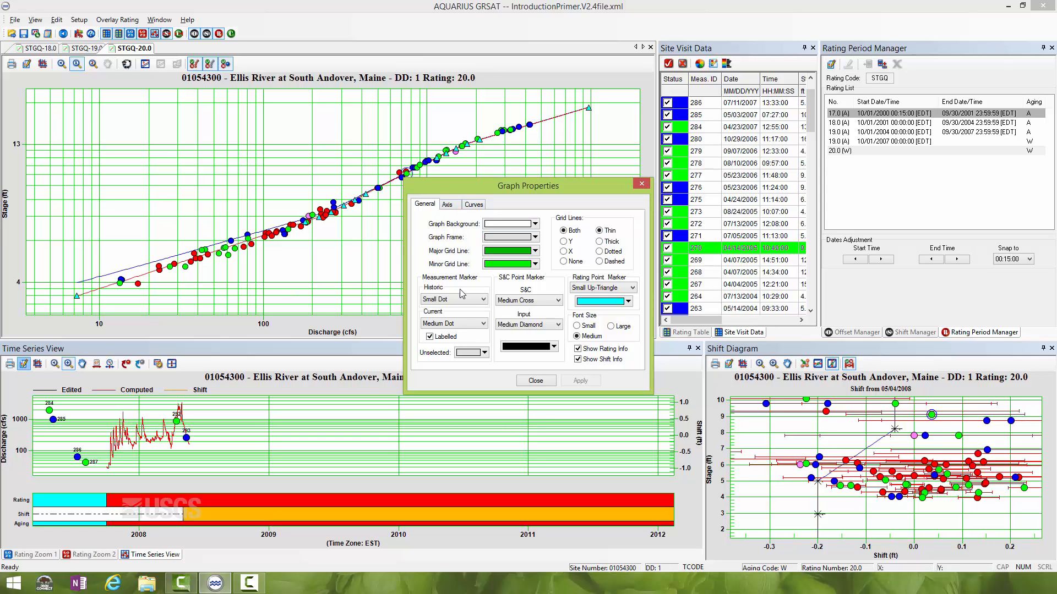
click(641, 180)
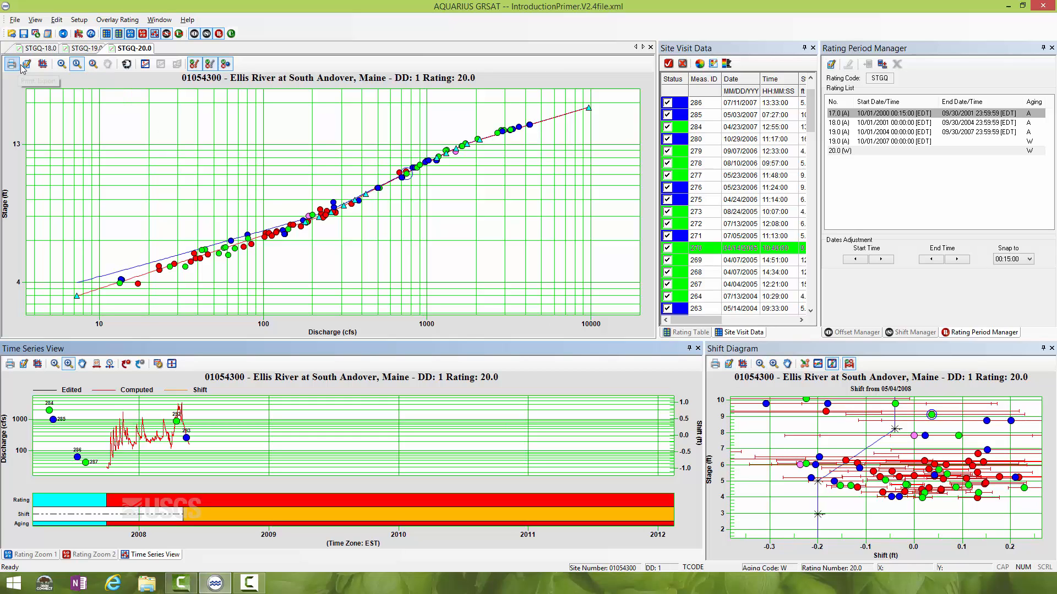
click(34, 554)
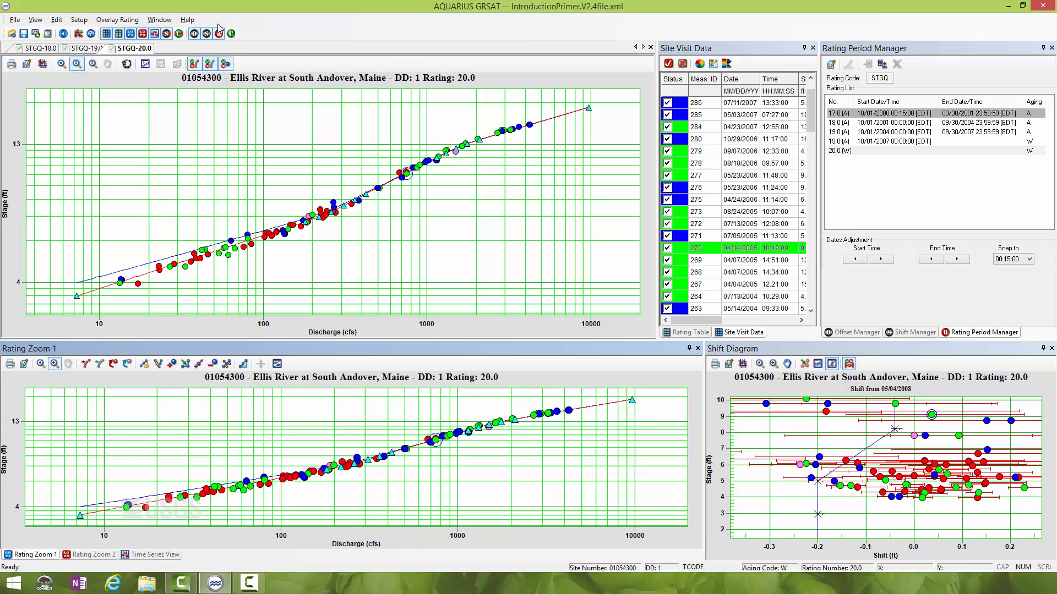
click(79, 20)
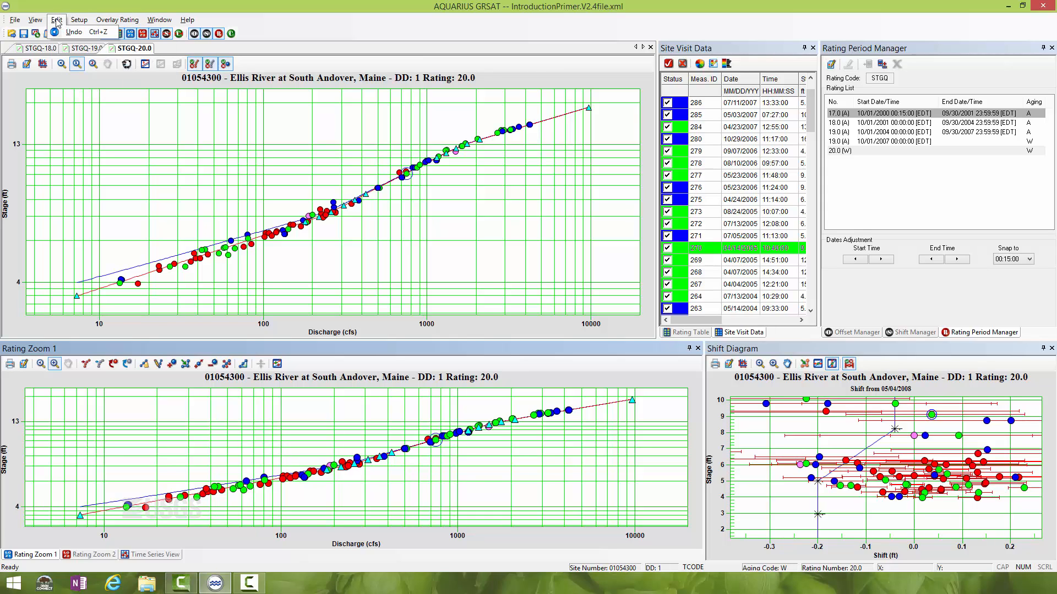
click(35, 20)
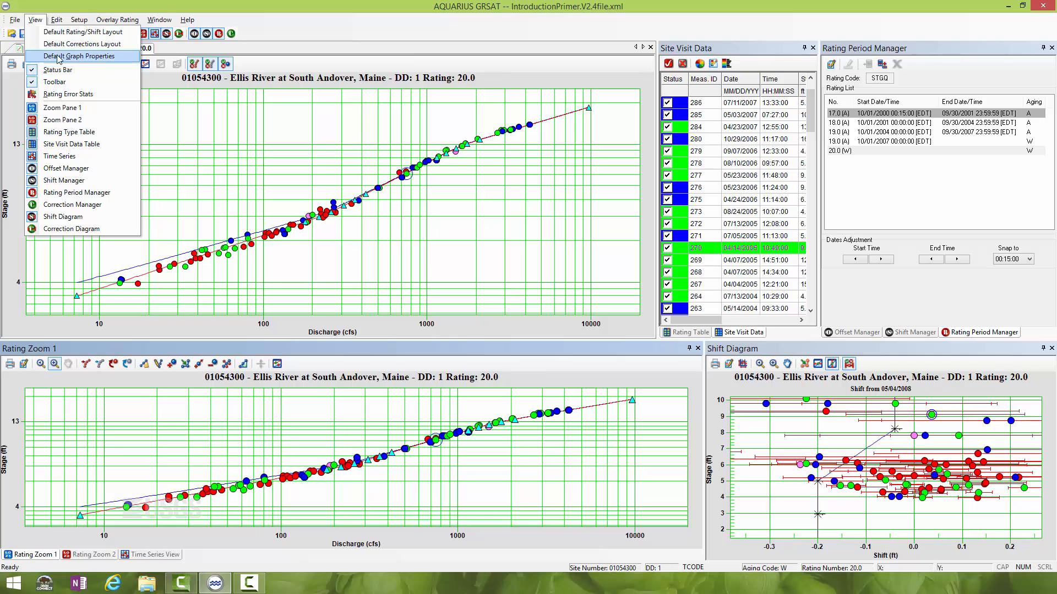
click(70, 9)
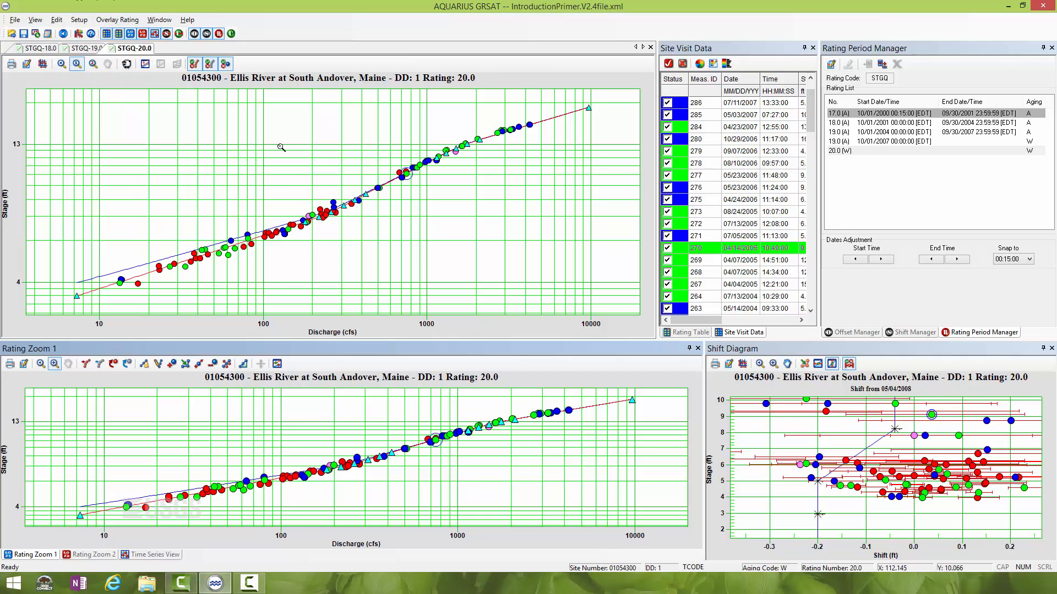
- Generate an expanded rating table text file for the base rating 20.0
click(47, 37)
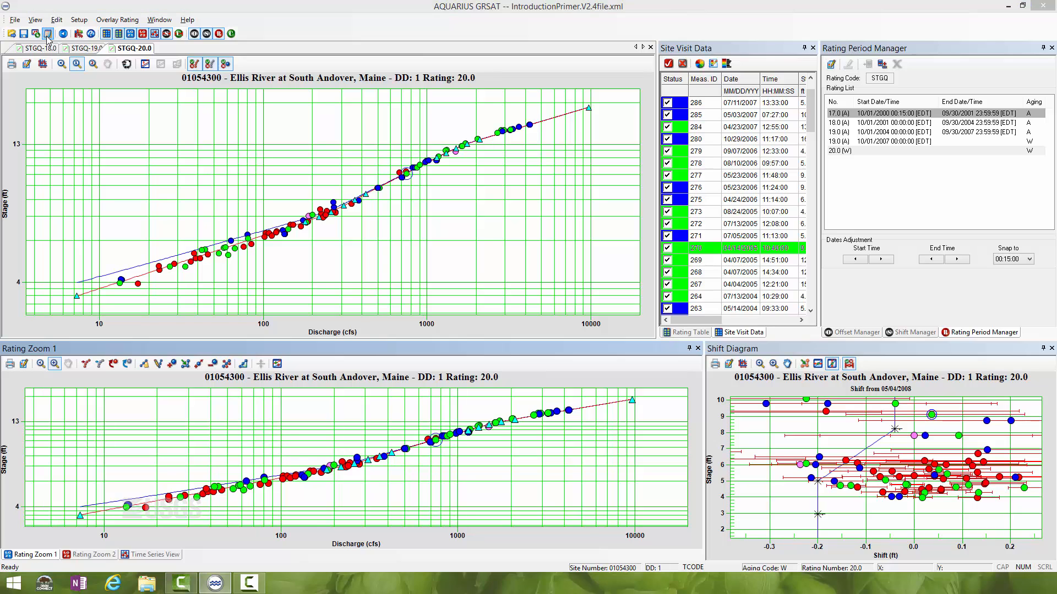
drag(427, 213, 320, 271)
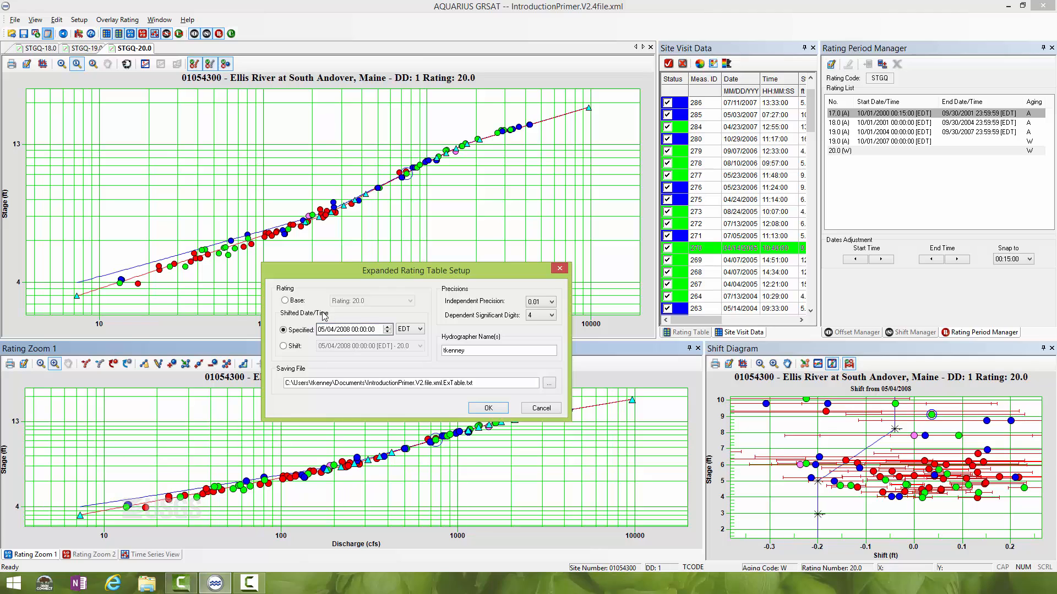
click(286, 301)
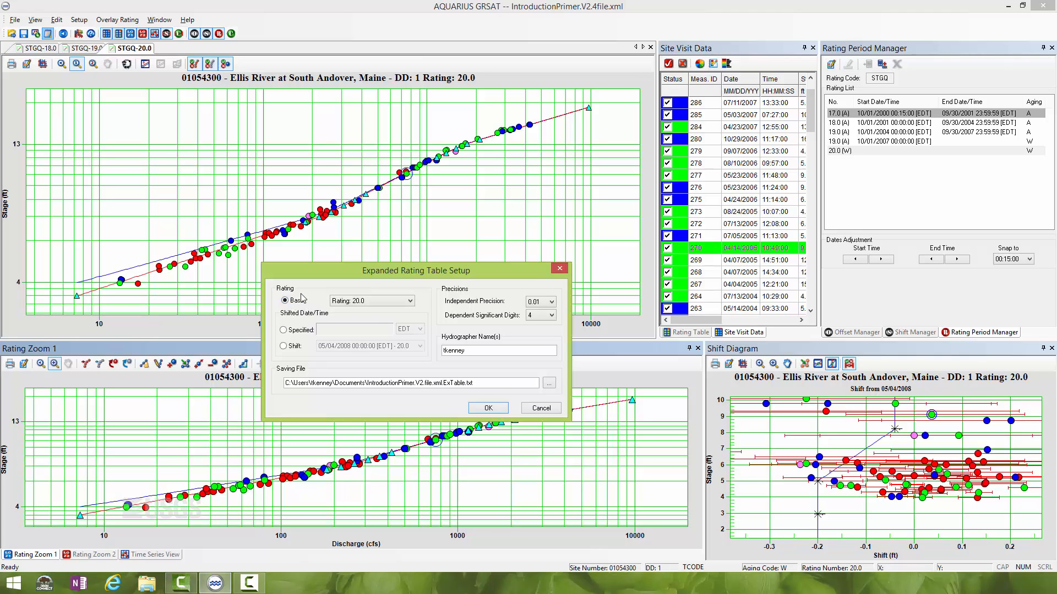
click(488, 408)
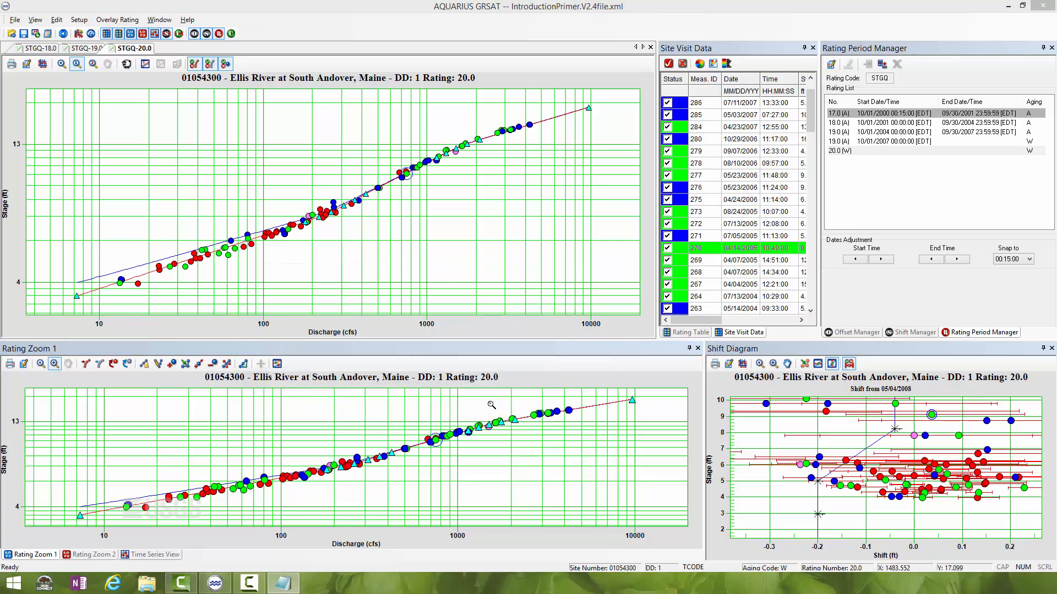
- Examine the stage and discharge values marked with asterisks in the expanded rating table in Notepad
drag(0, 92, 743, 39)
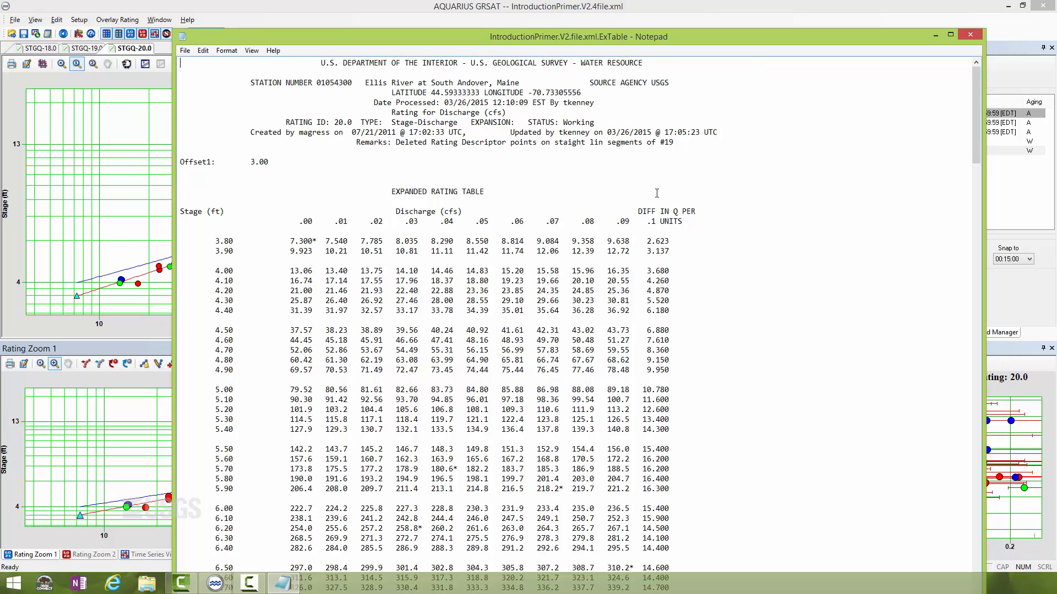
scroll(562, 235, down, 1)
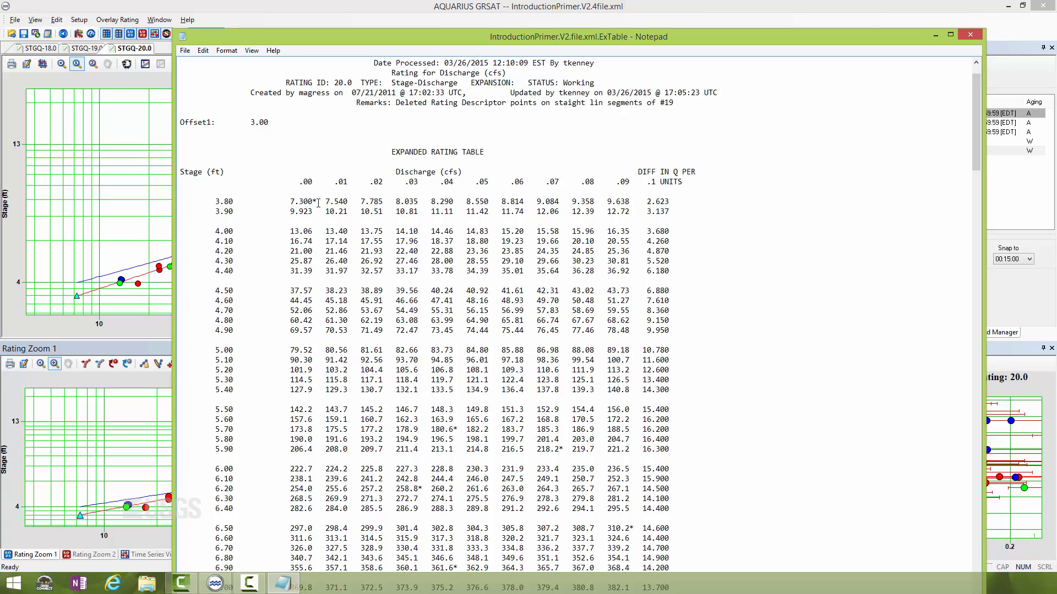
scroll(535, 311, down, 3)
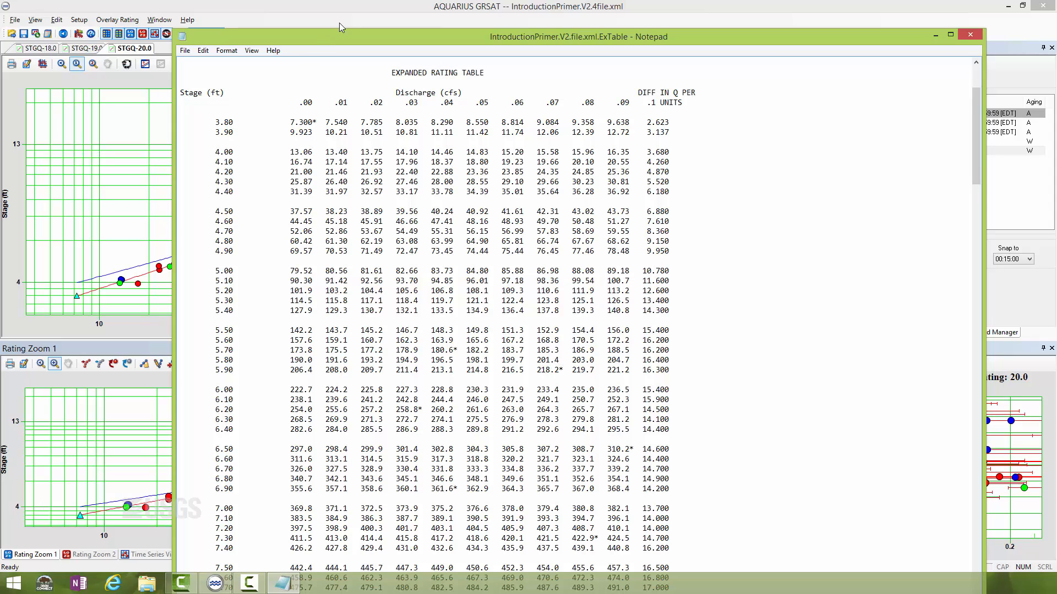
- Move the Notepad window aside and switch back to GRSAT to view the Rating Table's stage and discharge points
drag(341, 37, 357, 273)
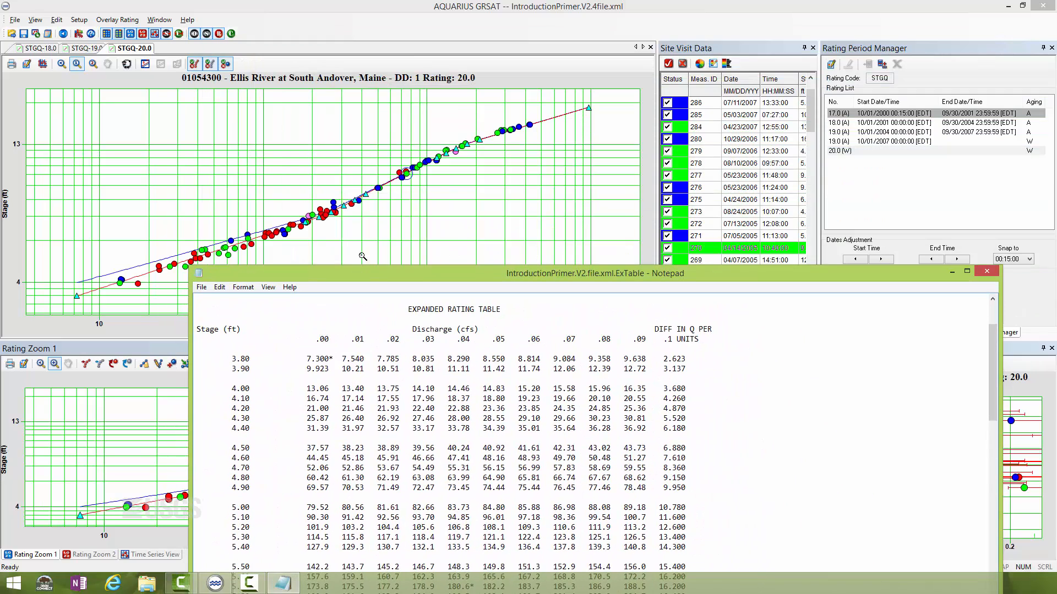
click(753, 51)
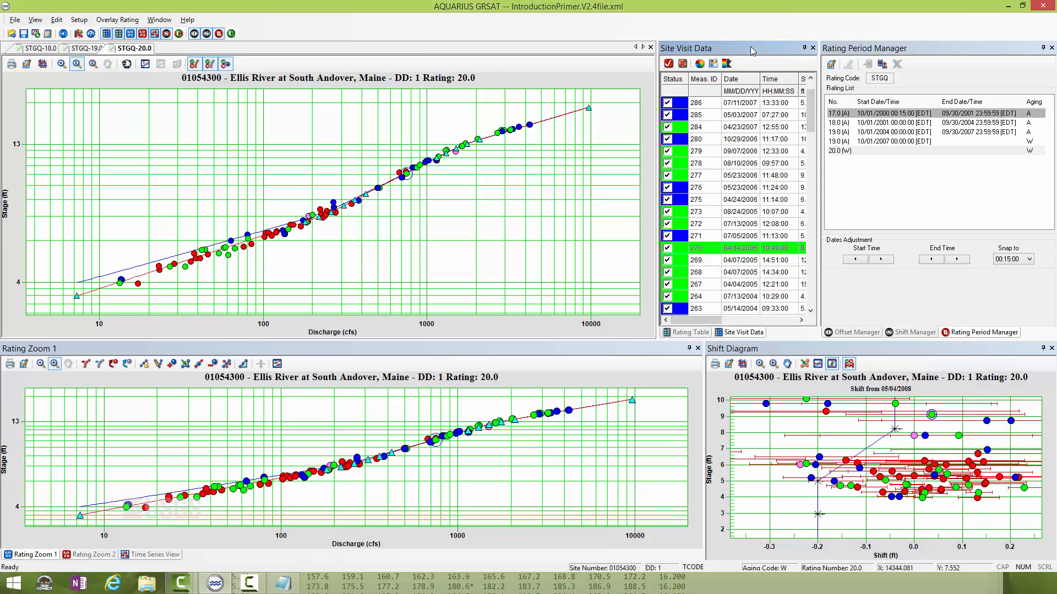
click(698, 331)
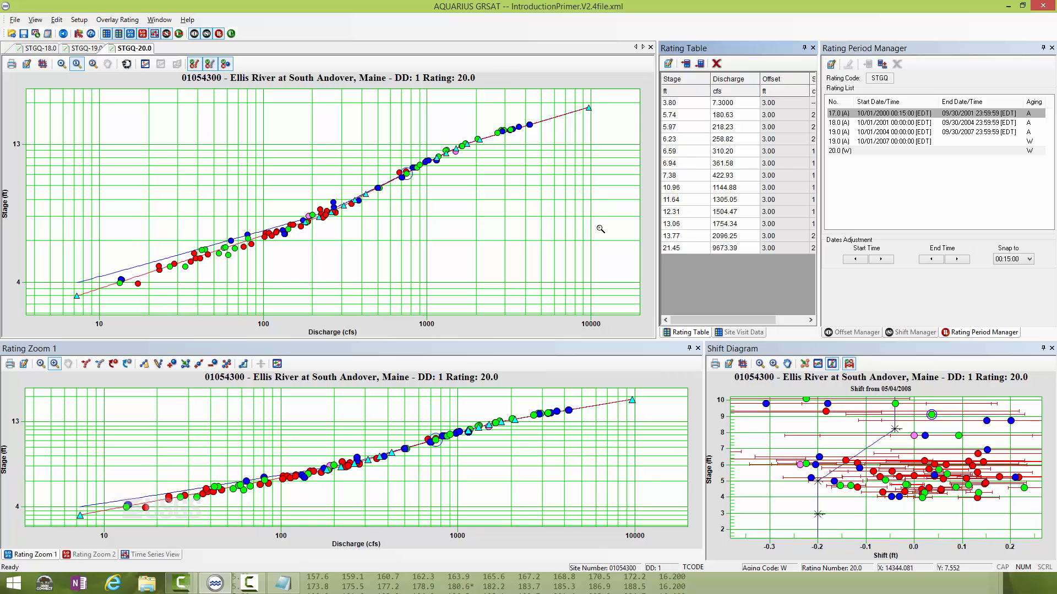